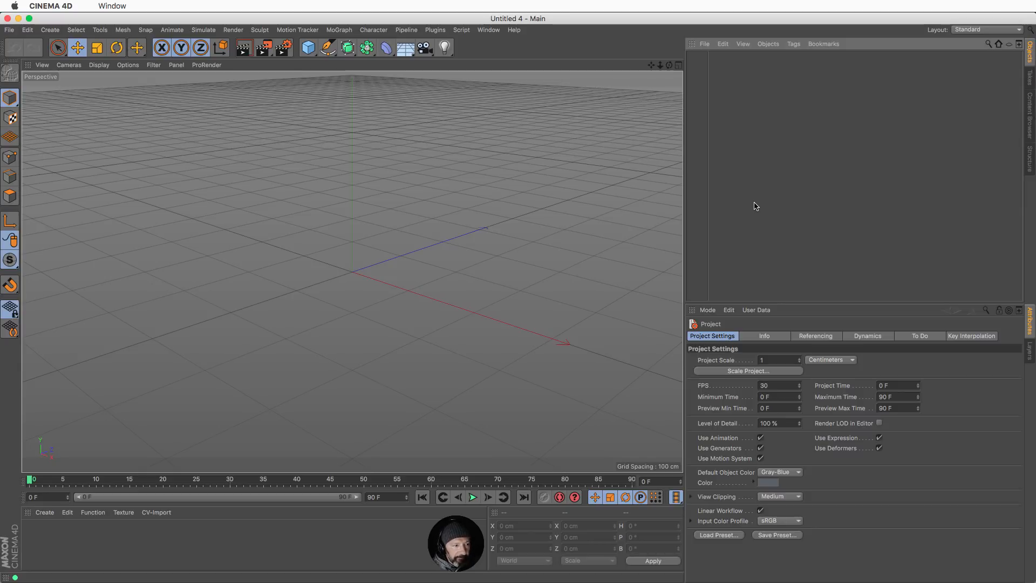
- Add a sphere primitive and display its mesh lines over the shading in the viewport
{"action": "left_click", "coordinate": [309, 48]}
{"action": "left_click", "coordinate": [531, 82]}
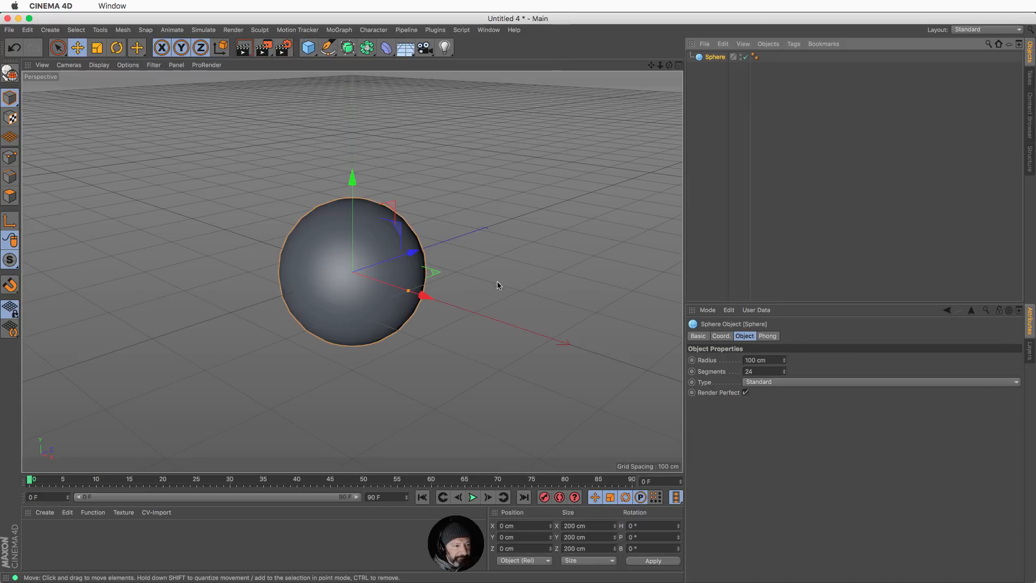
{"action": "left_click", "coordinate": [99, 63]}
{"action": "left_click", "coordinate": [105, 96]}
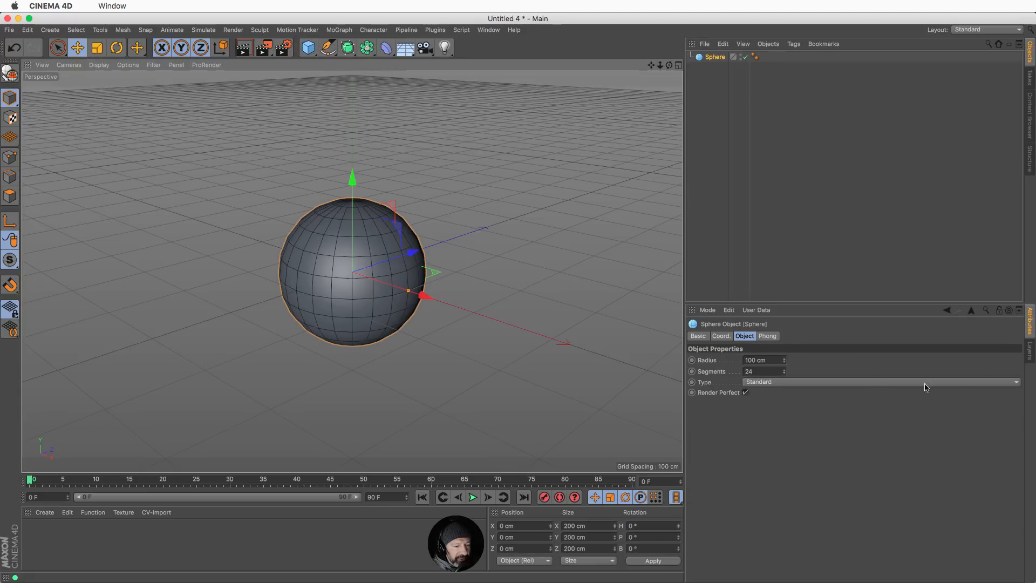
- Set the sphere's type to Icosahedron and make it editable
{"action": "left_click", "coordinate": [773, 384]}
{"action": "left_click", "coordinate": [784, 435]}
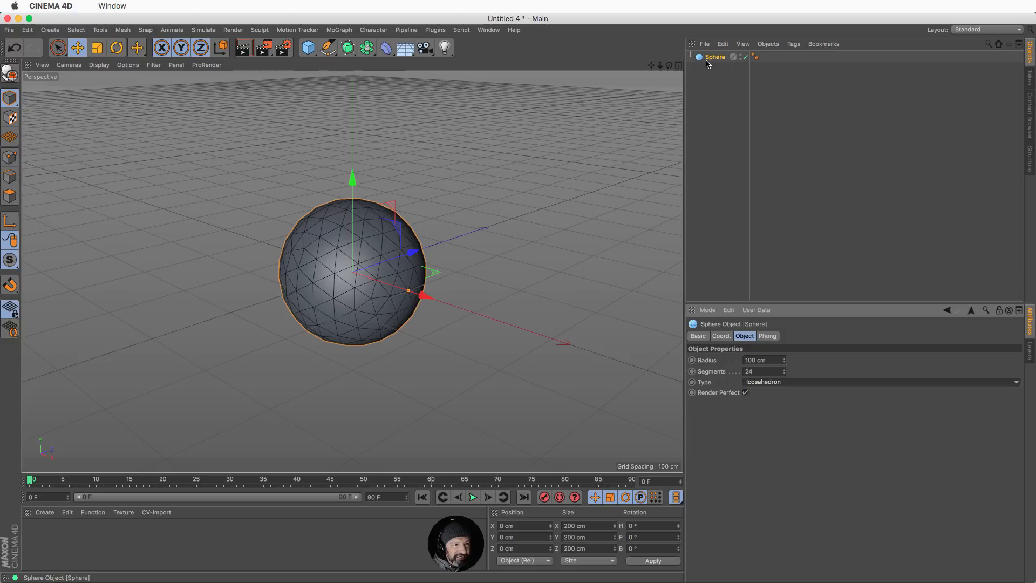
{"action": "key", "text": "c"}
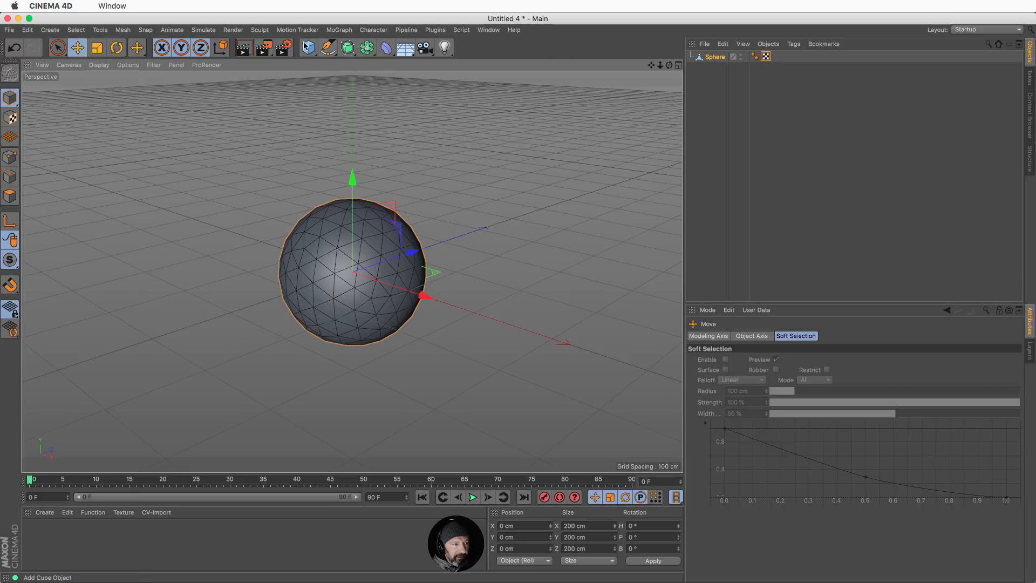
- Add a null object and rename it XPRESSO
{"action": "left_click_drag", "start_coordinate": [308, 47], "coordinate": [361, 65]}
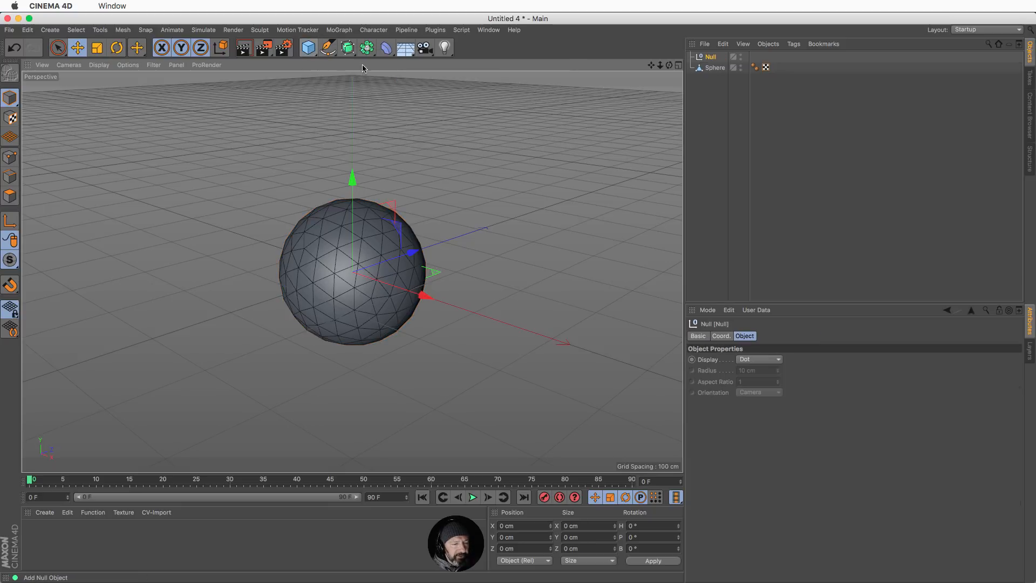
{"action": "double_click", "coordinate": [718, 60]}
{"action": "type", "text": "XPRESSO"}
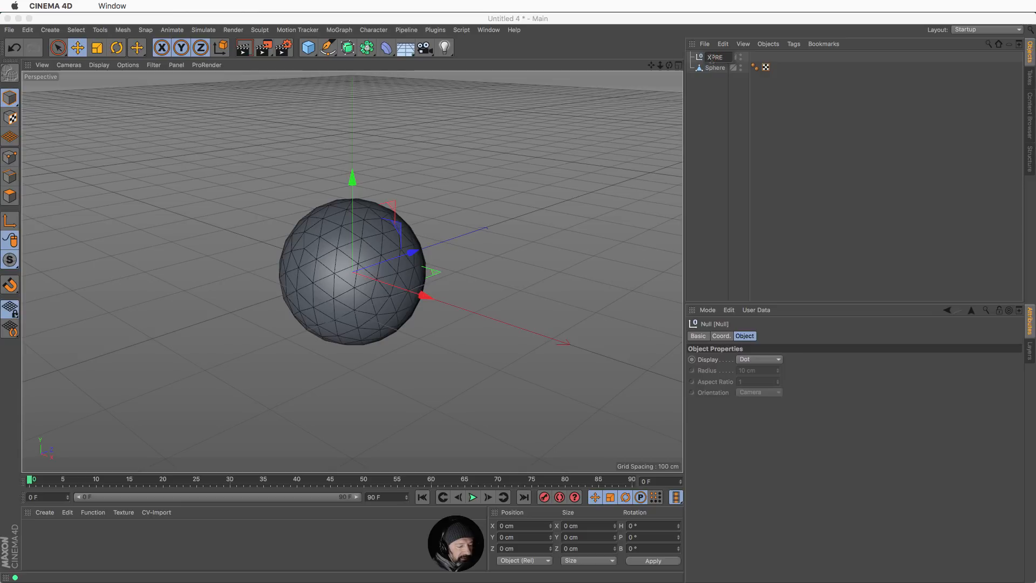
{"action": "key", "text": "Return"}
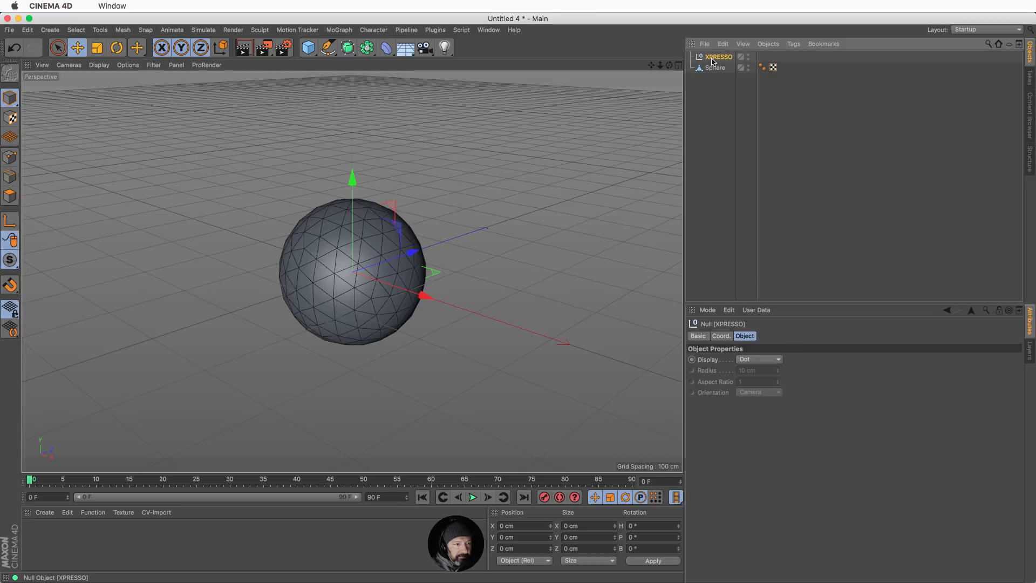
- Add an XPresso tag to the XPRESSO null
{"action": "right_click", "coordinate": [729, 62]}
{"action": "mouse_move", "coordinate": [730, 63]}
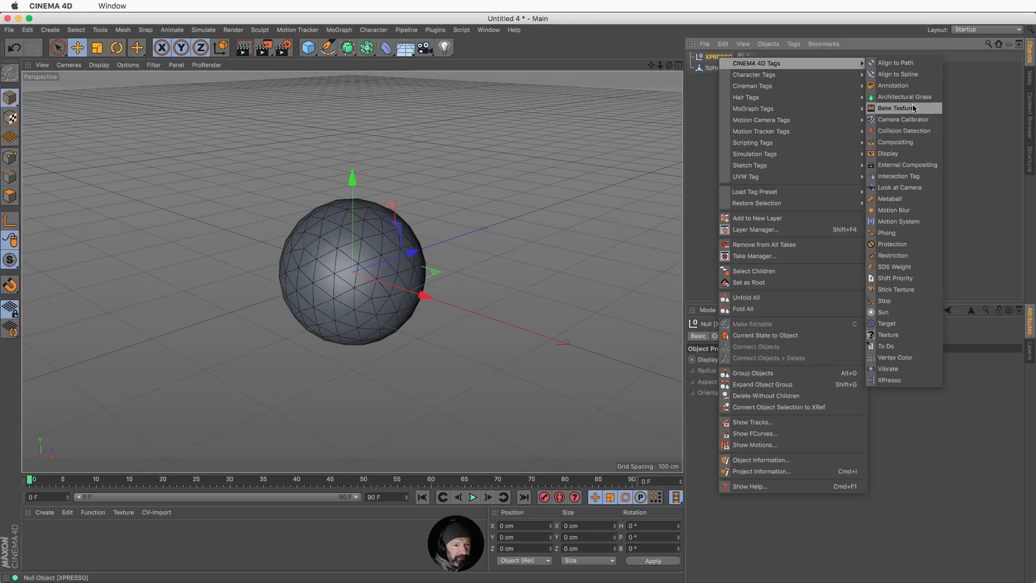
{"action": "left_click", "coordinate": [891, 384]}
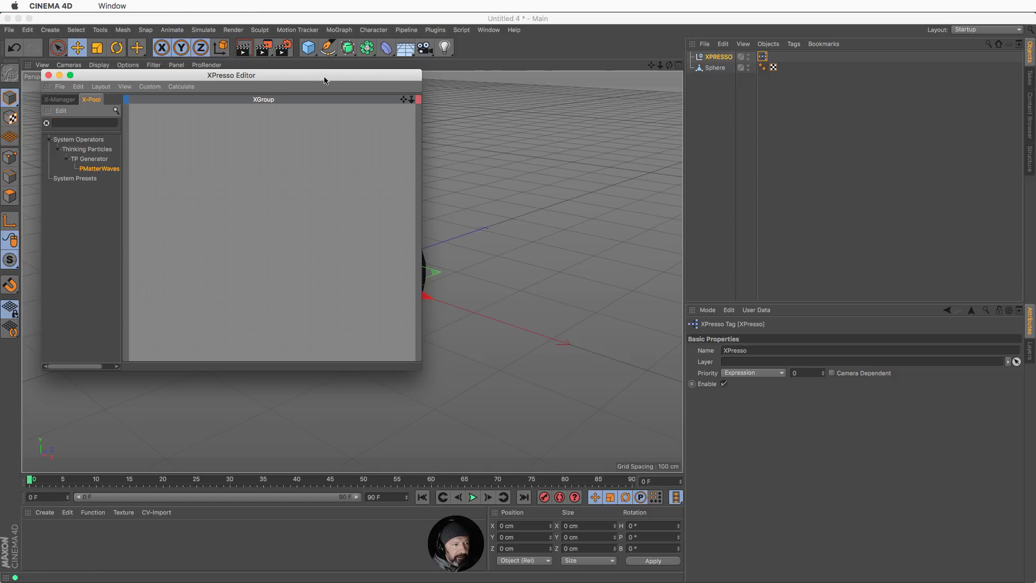
- Dock the XPresso Editor between the viewport and the object list, and resize the panels to give both the sphere and node area room
{"action": "left_click_drag", "start_coordinate": [326, 75], "coordinate": [834, 125]}
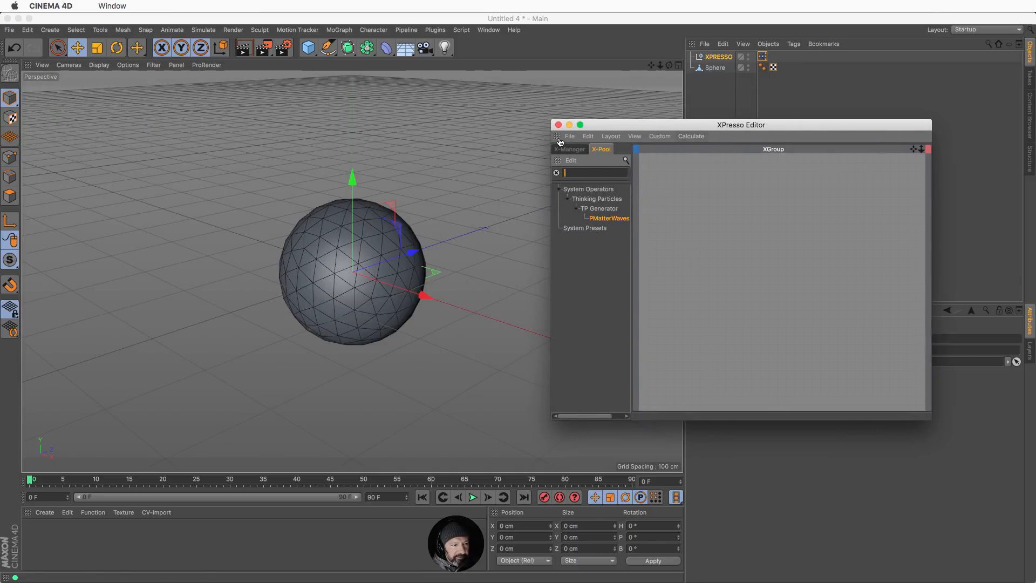
{"action": "left_click_drag", "start_coordinate": [556, 136], "coordinate": [684, 108]}
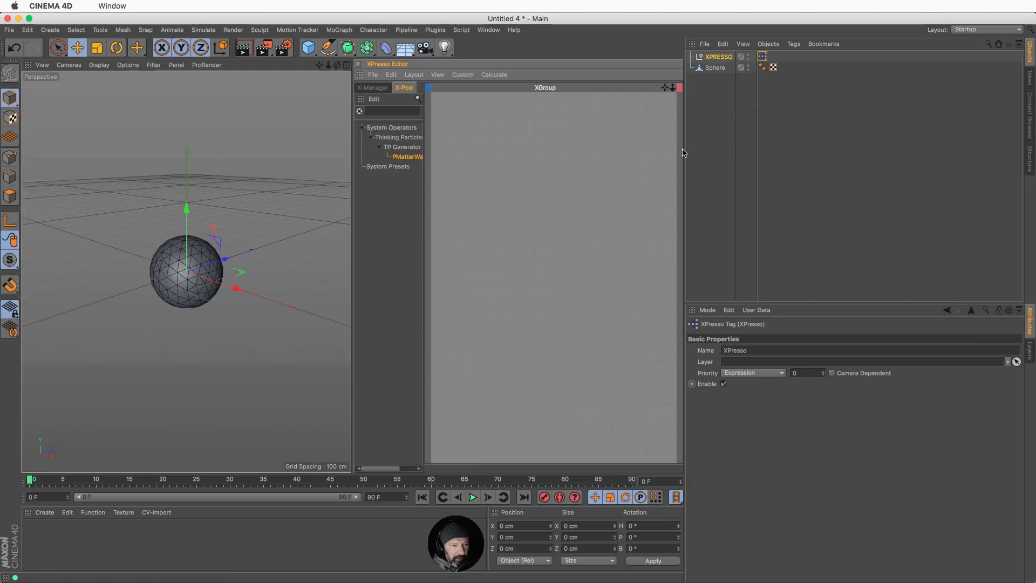
{"action": "left_click_drag", "start_coordinate": [684, 153], "coordinate": [747, 155]}
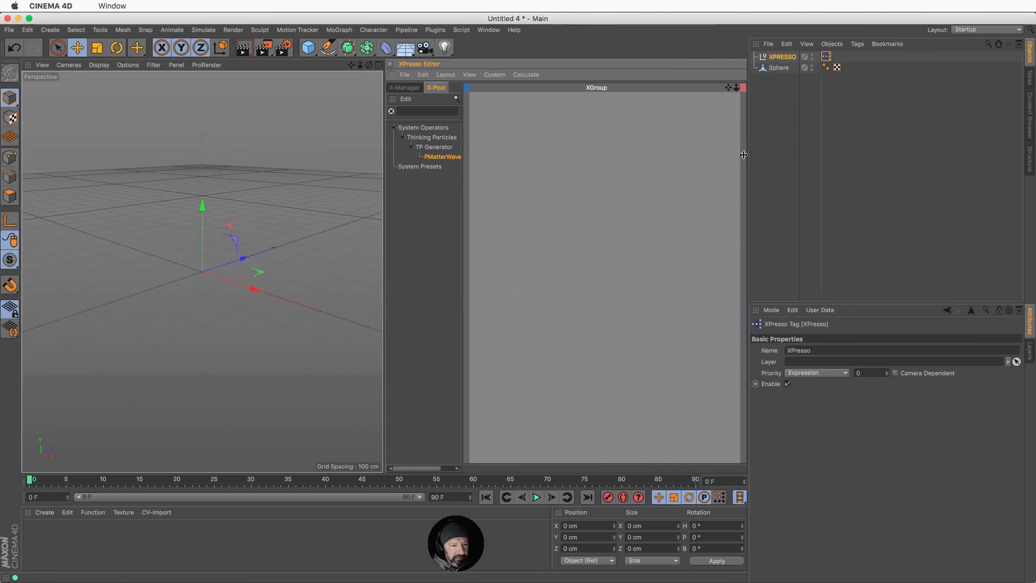
{"action": "mouse_move", "coordinate": [395, 197]}
{"action": "left_mouse_down"}
{"action": "mouse_move", "coordinate": [382, 198]}
{"action": "mouse_move", "coordinate": [408, 197]}
{"action": "left_mouse_up"}
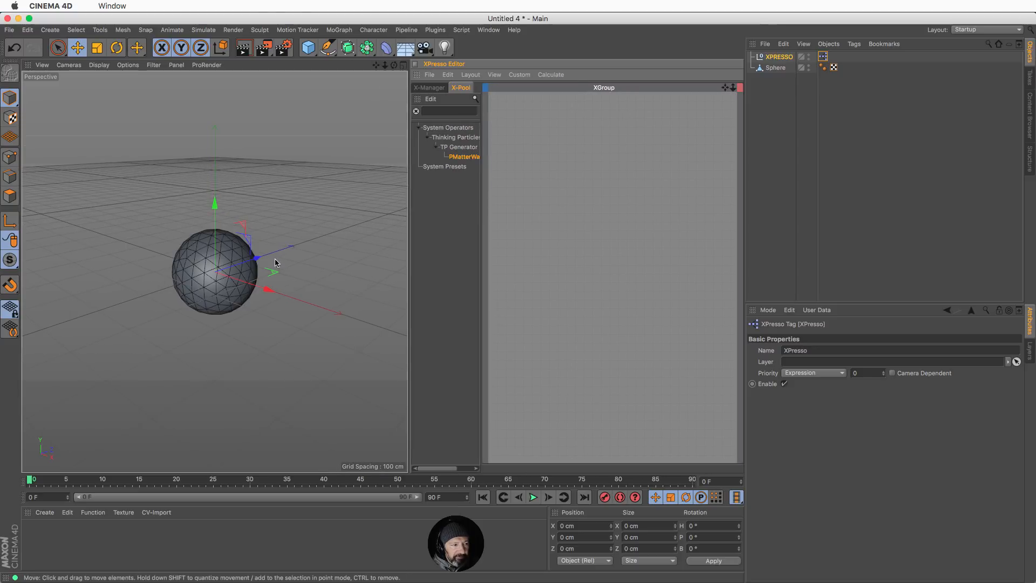
{"action": "scroll", "coordinate": [264, 264], "scroll_direction": "up", "scroll_amount": 8}
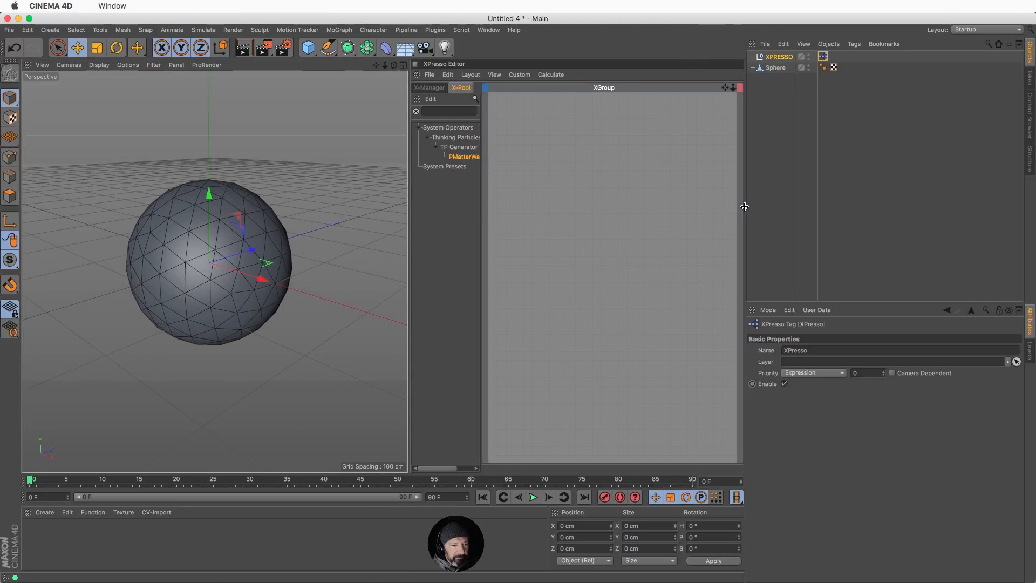
{"action": "left_click_drag", "start_coordinate": [747, 208], "coordinate": [761, 206]}
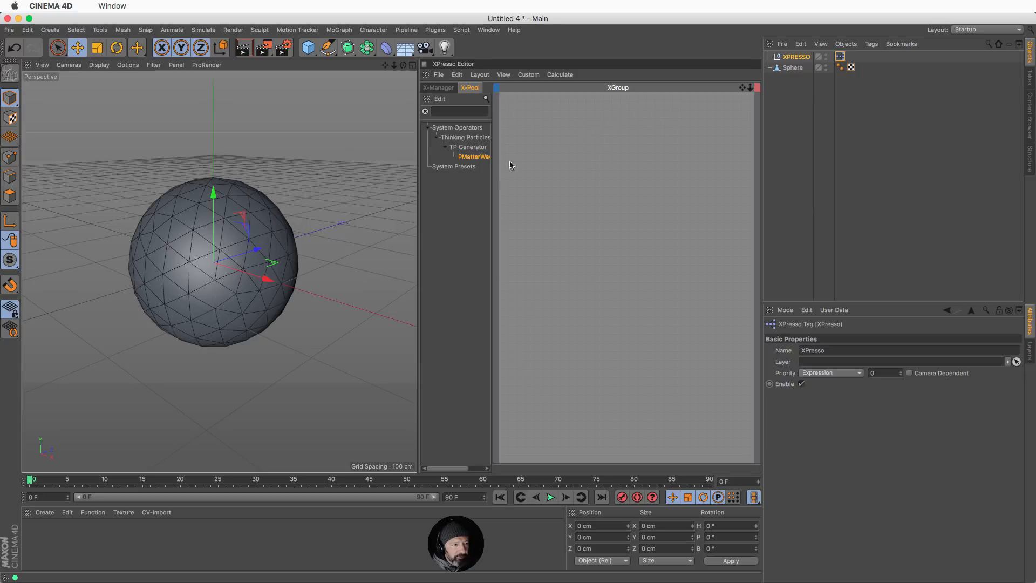
- Widen the X-Pool list and look up the PMatterWaves operator using the filter text "matter"
{"action": "left_click", "coordinate": [426, 126]}
{"action": "left_click", "coordinate": [487, 99]}
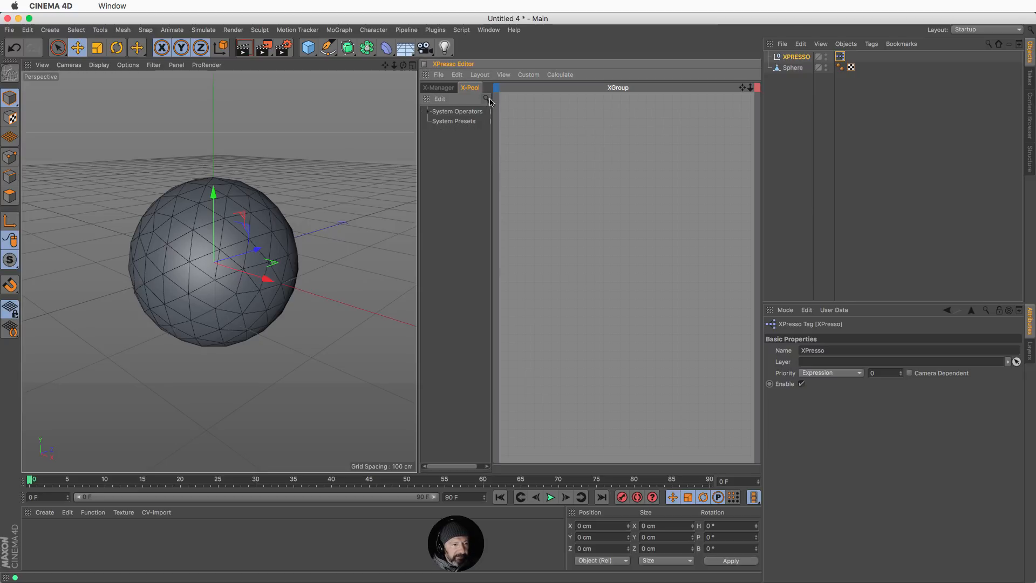
{"action": "left_click_drag", "start_coordinate": [491, 115], "coordinate": [521, 114]}
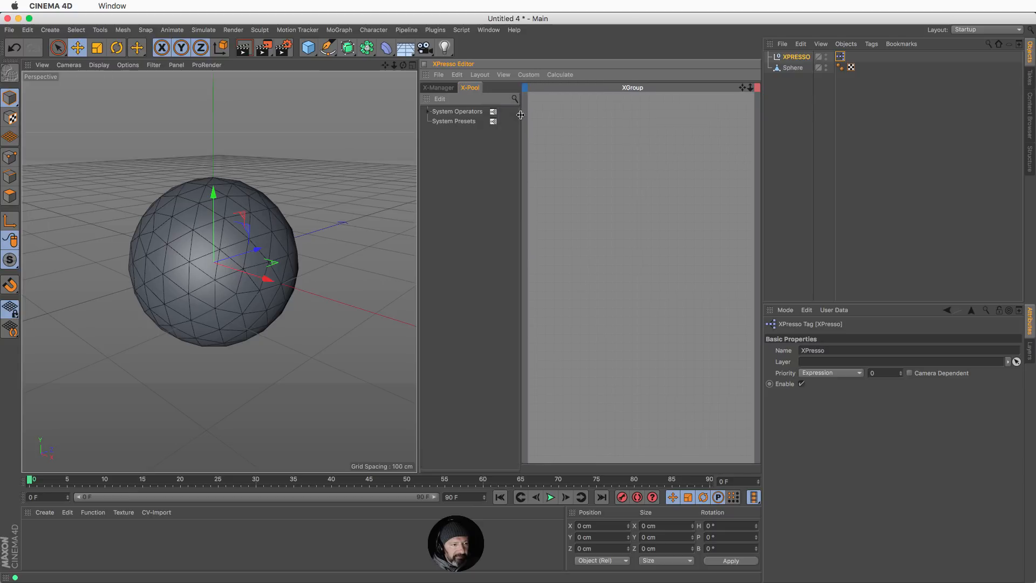
{"action": "left_click", "coordinate": [514, 99]}
{"action": "left_click", "coordinate": [468, 111]}
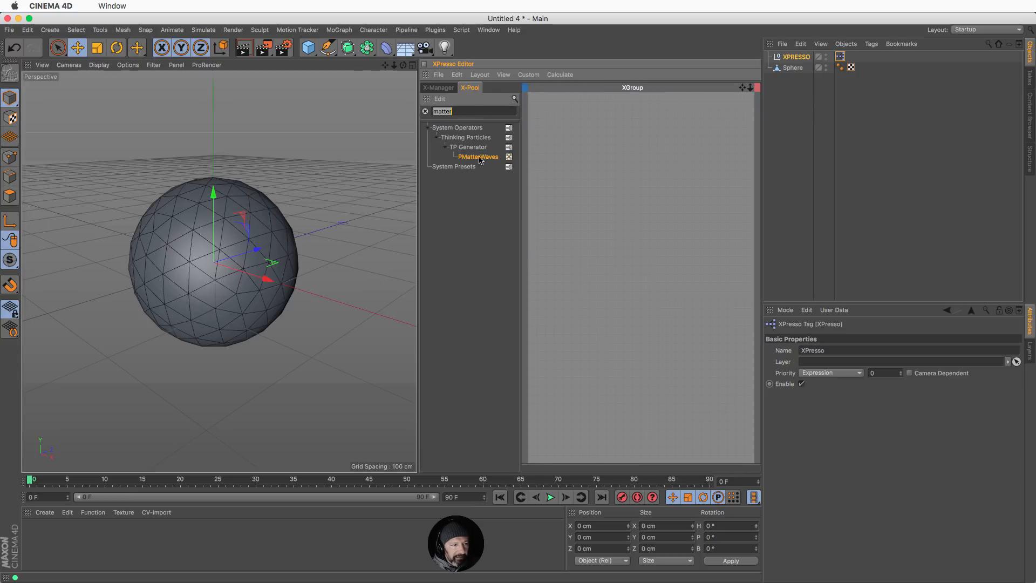
- Add a PMatterWaves node from the Thinking Particles generators to the XGroup, clear the X-Pool filter and reposition the node
{"action": "right_click", "coordinate": [625, 146]}
{"action": "mouse_move", "coordinate": [662, 151]}
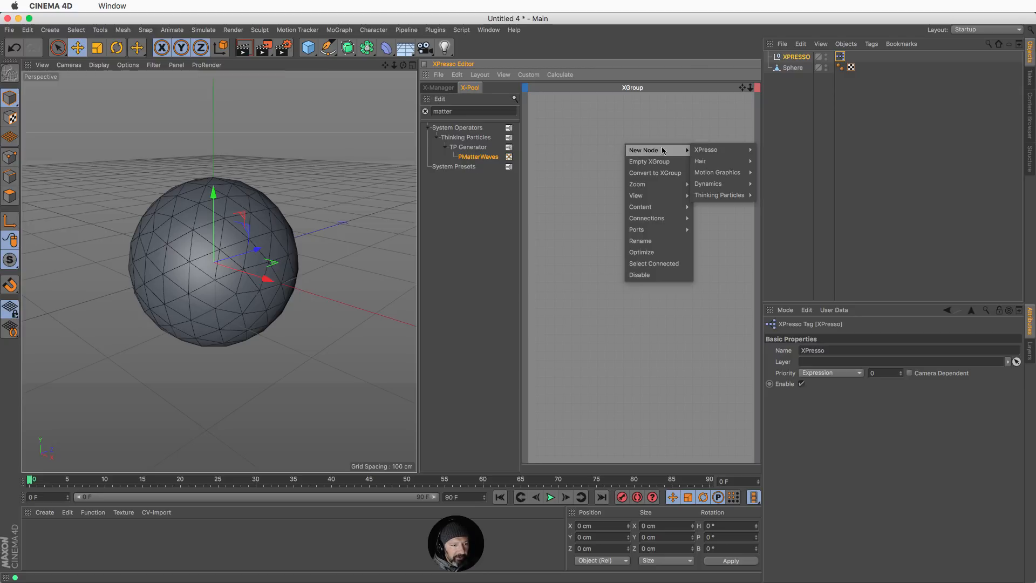
{"action": "mouse_move", "coordinate": [715, 196]}
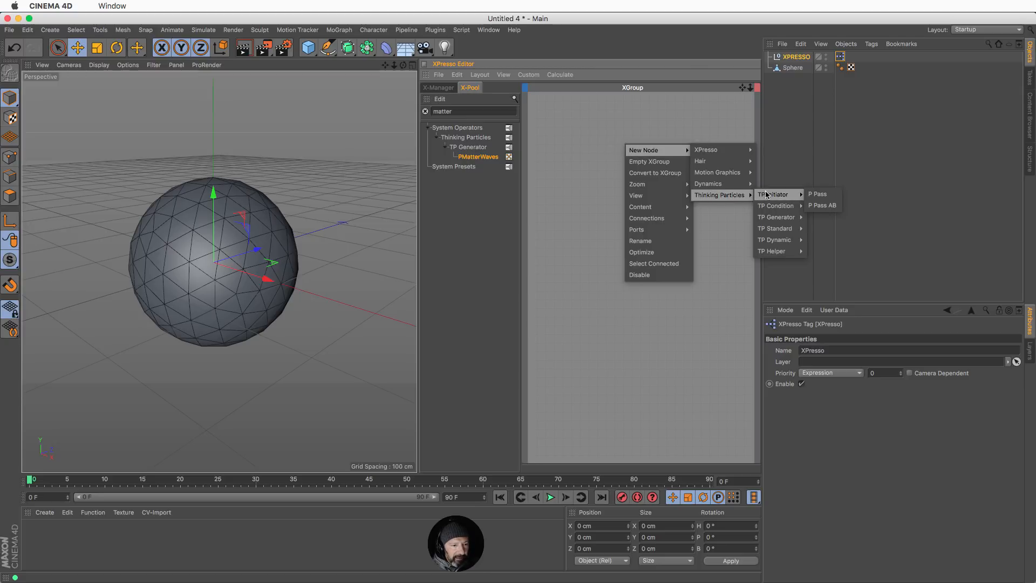
{"action": "mouse_move", "coordinate": [785, 215]}
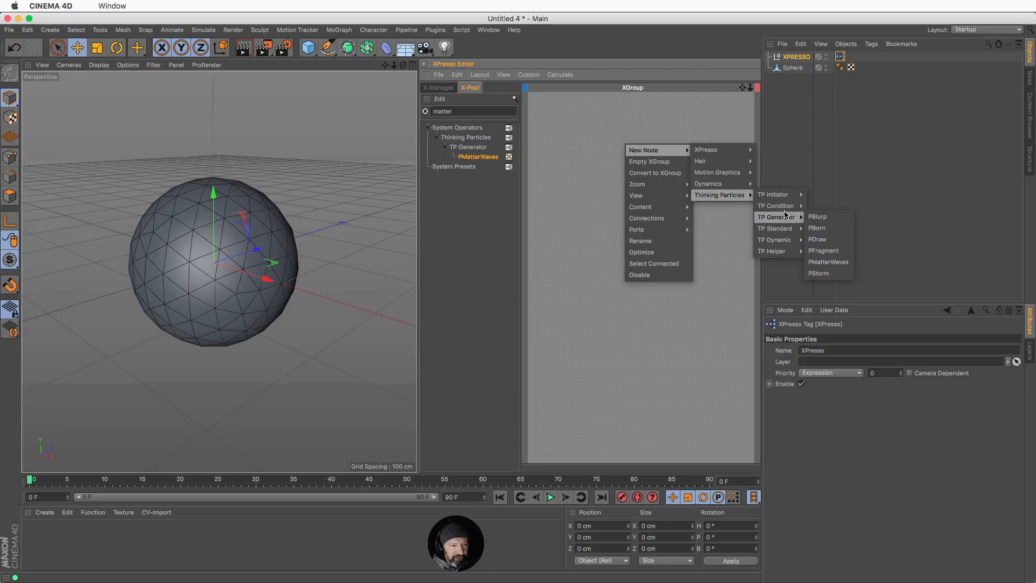
{"action": "left_click", "coordinate": [839, 263]}
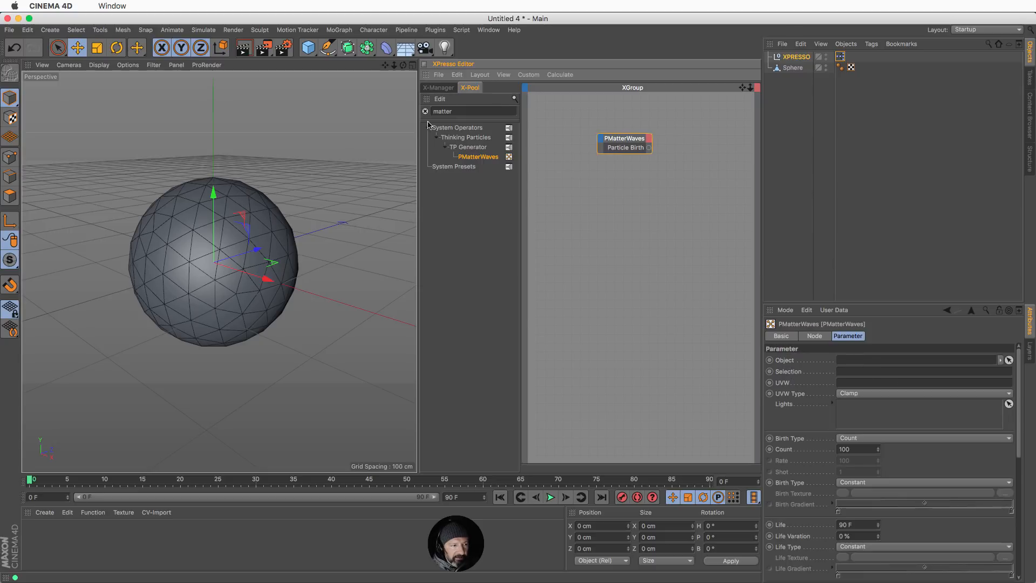
{"action": "left_click", "coordinate": [425, 111]}
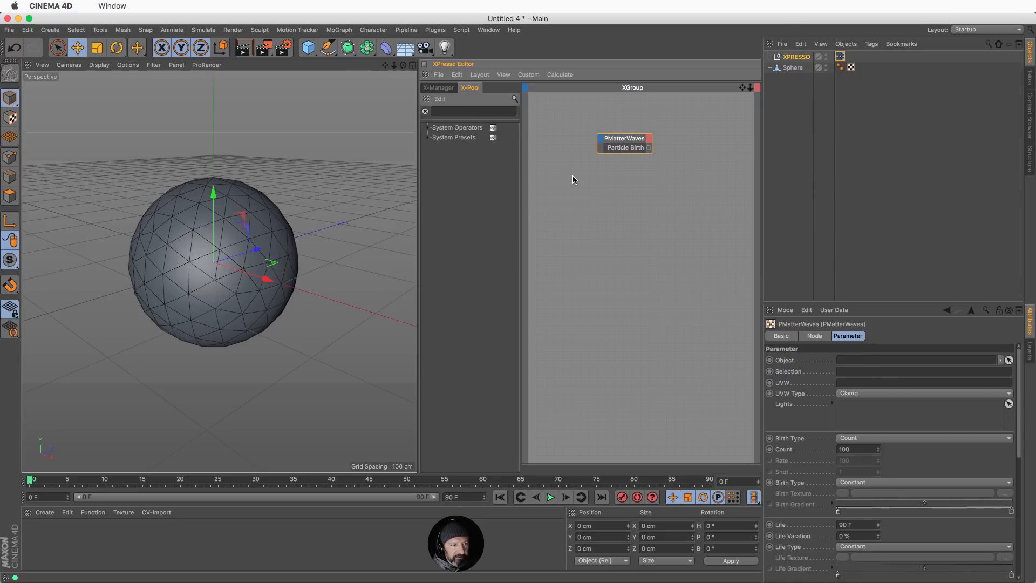
{"action": "left_click_drag", "start_coordinate": [636, 139], "coordinate": [618, 135]}
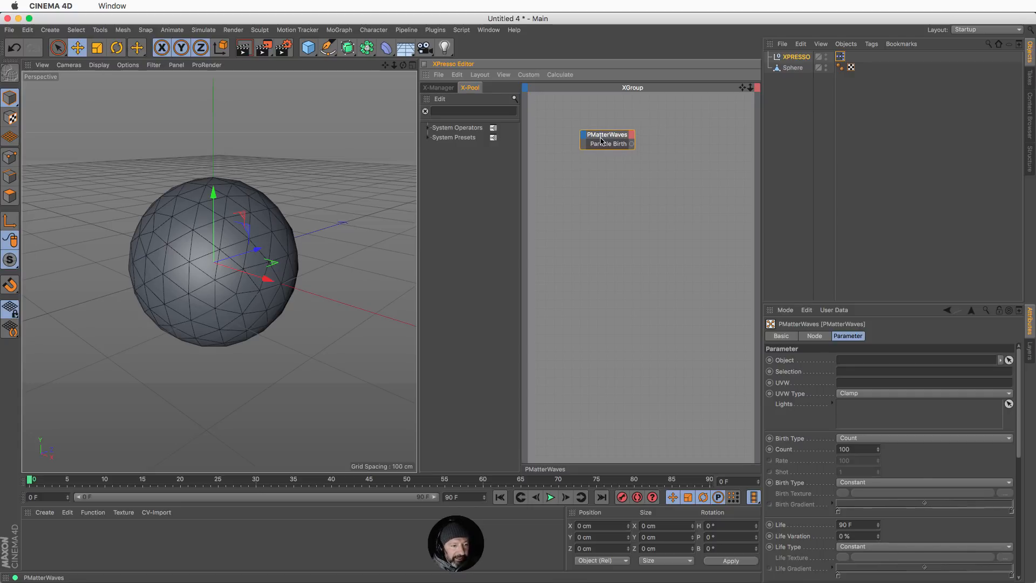
- Enlarge the node's parameter area, assign the Sphere as the PMatterWaves Object and play the animation
{"action": "left_click_drag", "start_coordinate": [760, 238], "coordinate": [715, 237]}
{"action": "left_click_drag", "start_coordinate": [860, 301], "coordinate": [859, 147]}
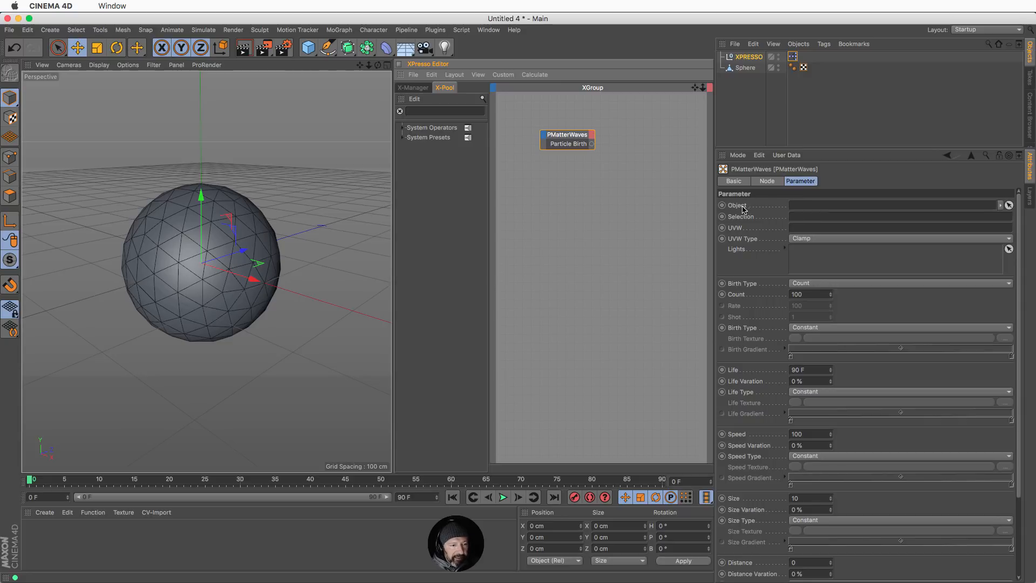
{"action": "left_click", "coordinate": [744, 68]}
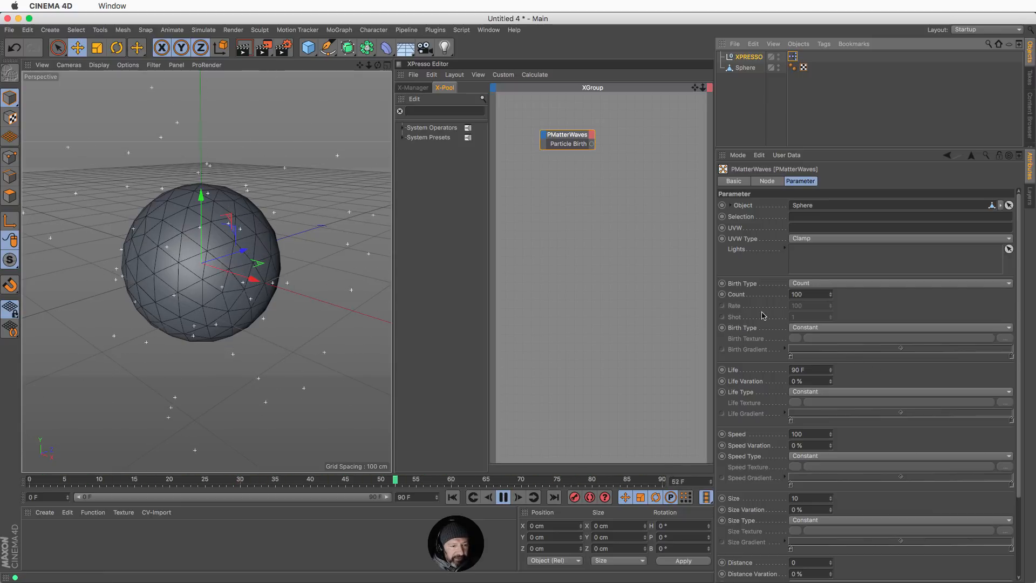
- Set the PMatterWaves birth type to Shot with a shot value of 1000
{"action": "left_click", "coordinate": [817, 283]}
{"action": "left_click", "coordinate": [817, 317]}
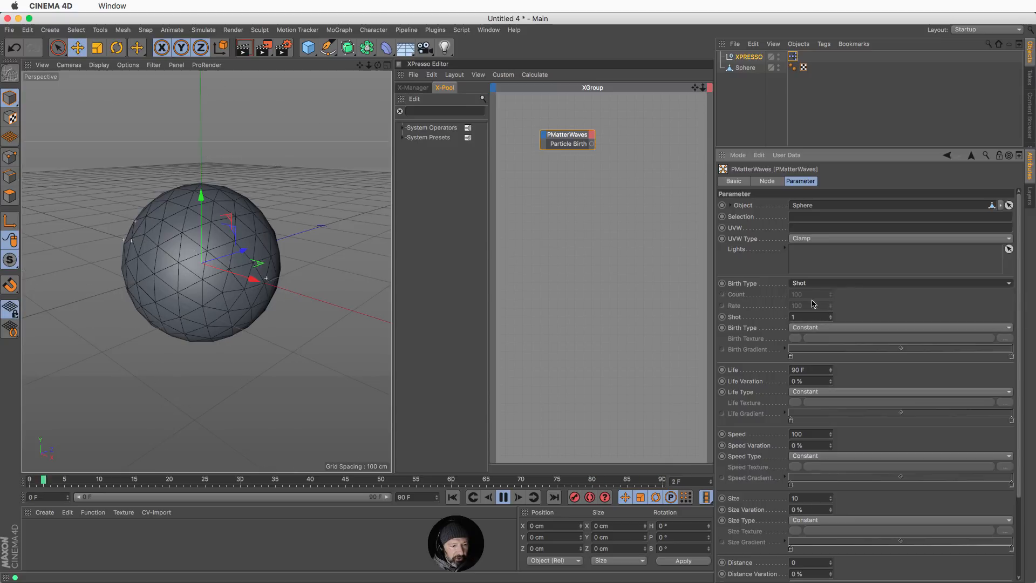
{"action": "left_click", "coordinate": [806, 317]}
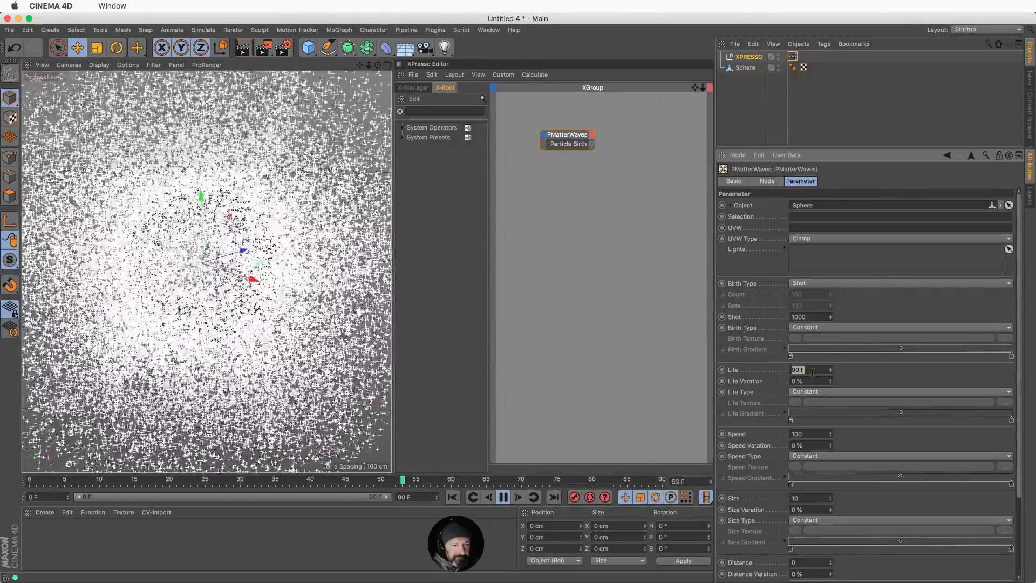
- Set the particle life to 25 F and the life variation to 50 %
{"action": "type", "text": "25"}
{"action": "key", "text": "Return"}
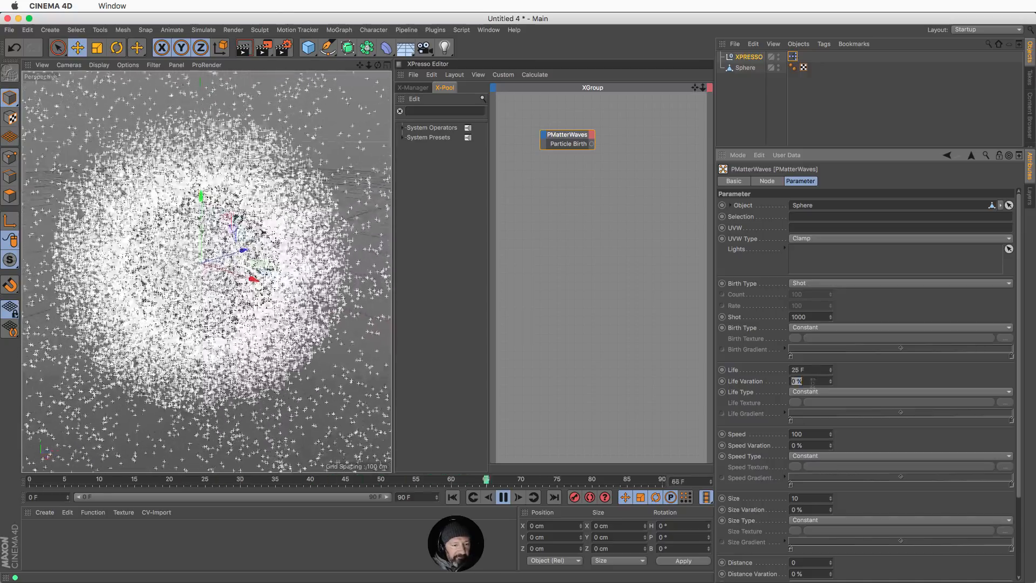
{"action": "left_click", "coordinate": [813, 381]}
{"action": "type", "text": "50"}
{"action": "key", "text": "Return"}
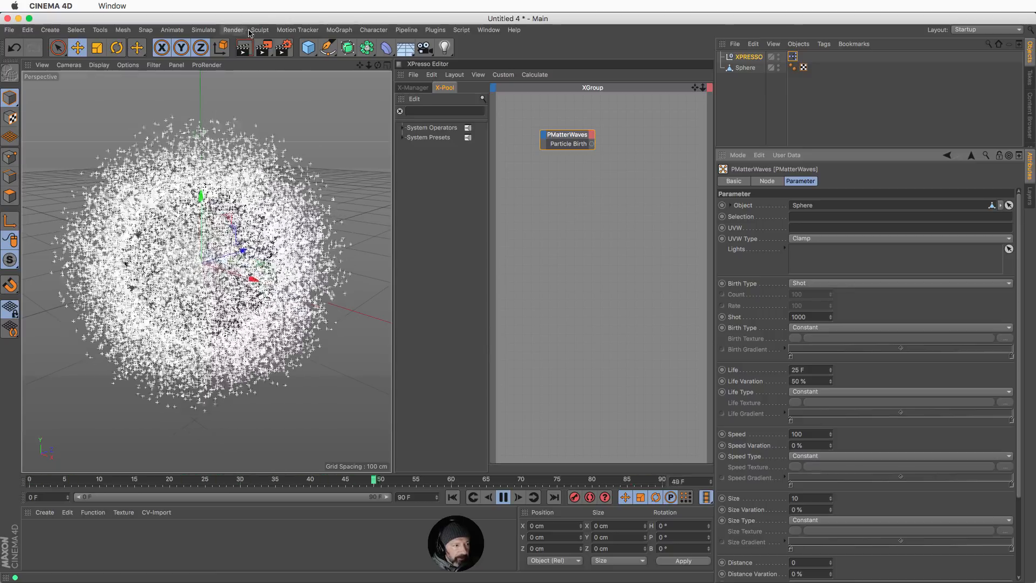
- Open the Thinking Particles Settings and dock them between the material area and the coordinates
{"action": "left_click", "coordinate": [204, 30]}
{"action": "mouse_move", "coordinate": [222, 84]}
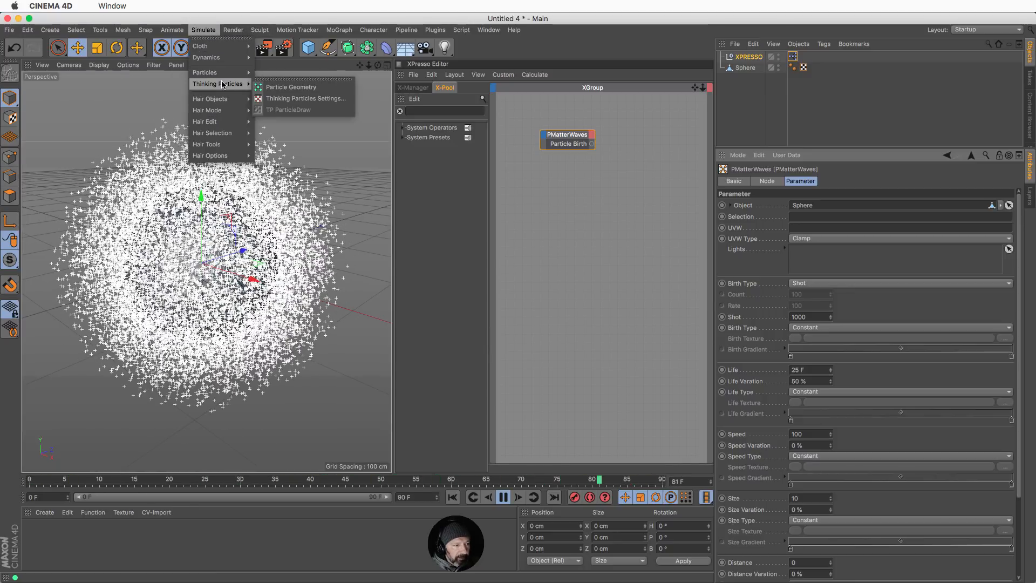
{"action": "left_click", "coordinate": [288, 98]}
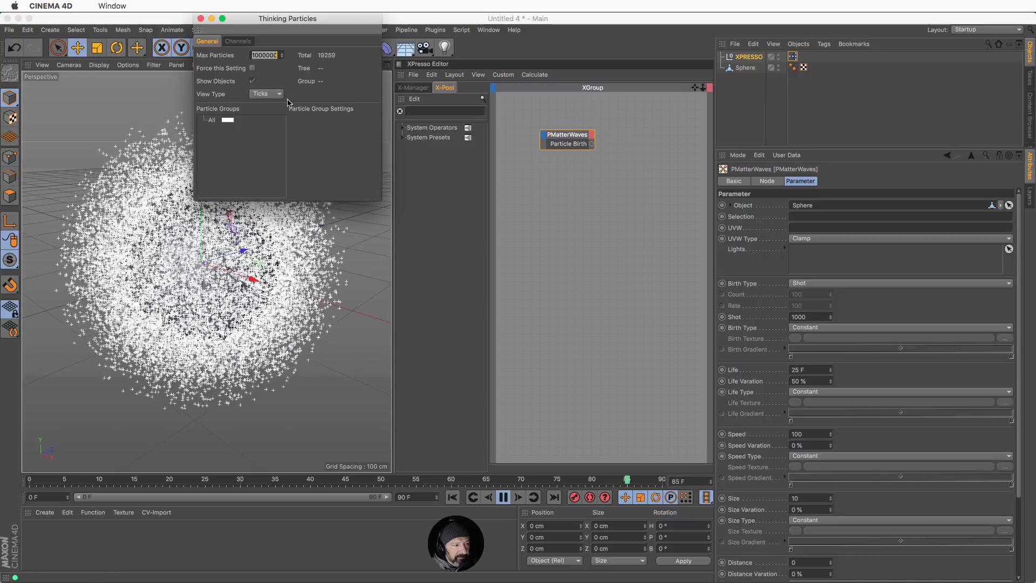
{"action": "left_click_drag", "start_coordinate": [286, 33], "coordinate": [424, 186]}
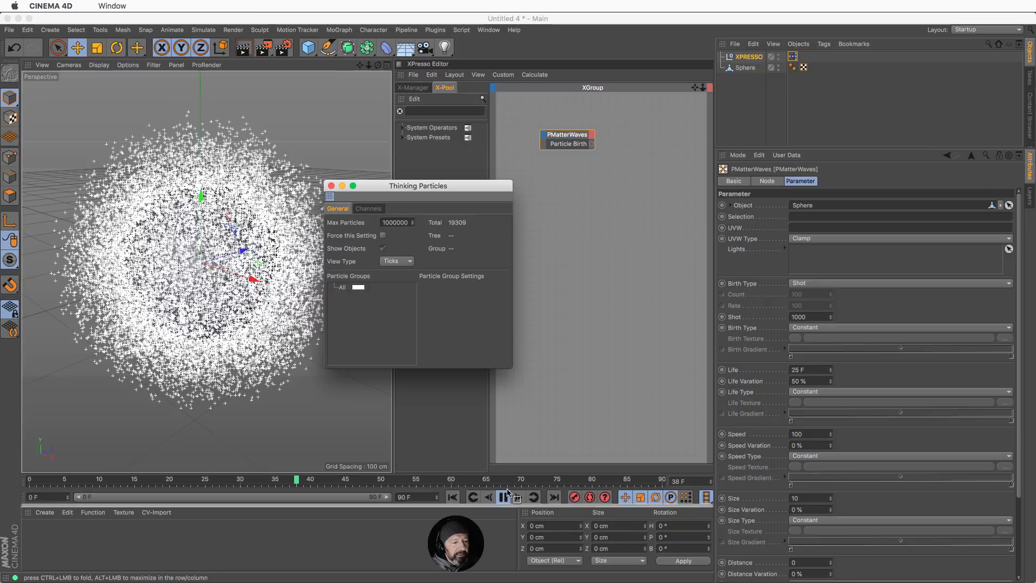
{"action": "left_click_drag", "start_coordinate": [509, 535], "coordinate": [510, 536]}
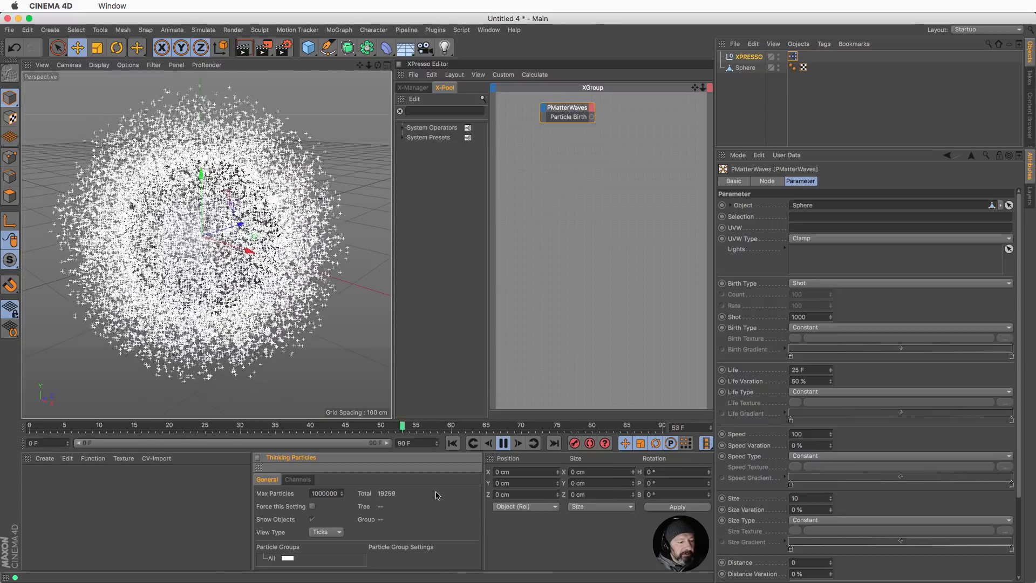
- Set the Thinking Particles view type to Dots and hide the Sphere in both the editor and the renderer
{"action": "left_click", "coordinate": [324, 532]}
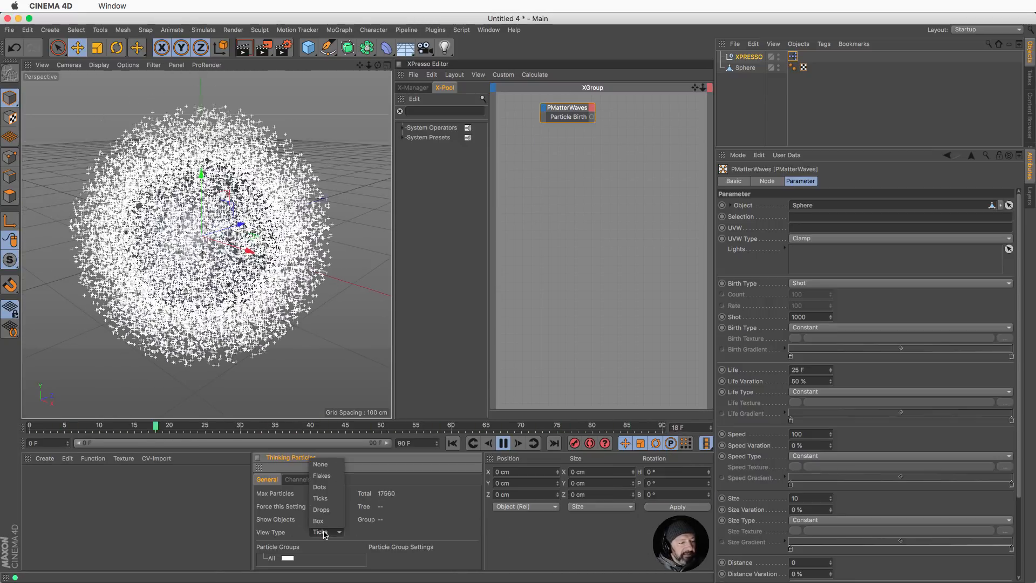
{"action": "left_click", "coordinate": [335, 487]}
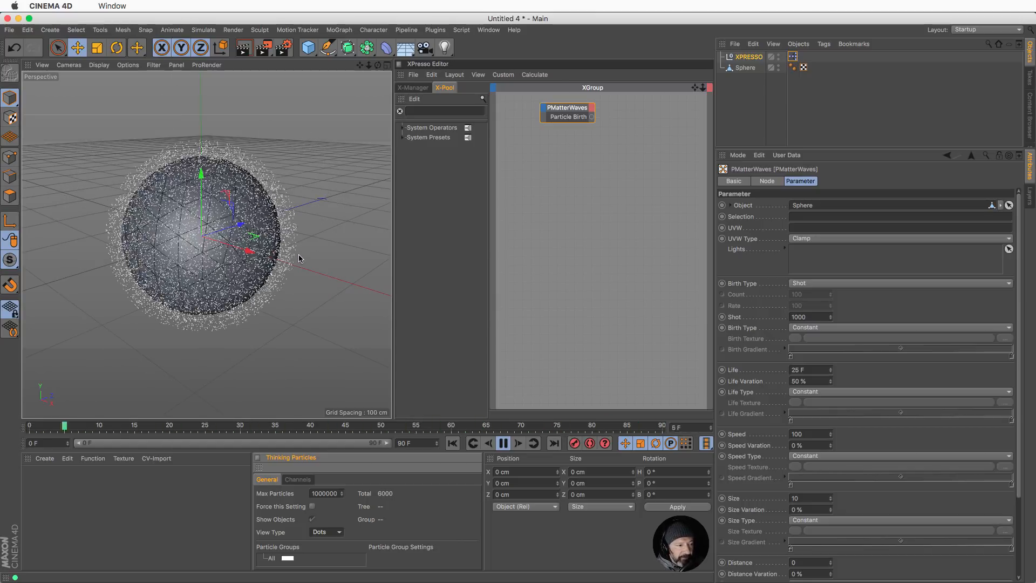
{"action": "left_click", "coordinate": [778, 65]}
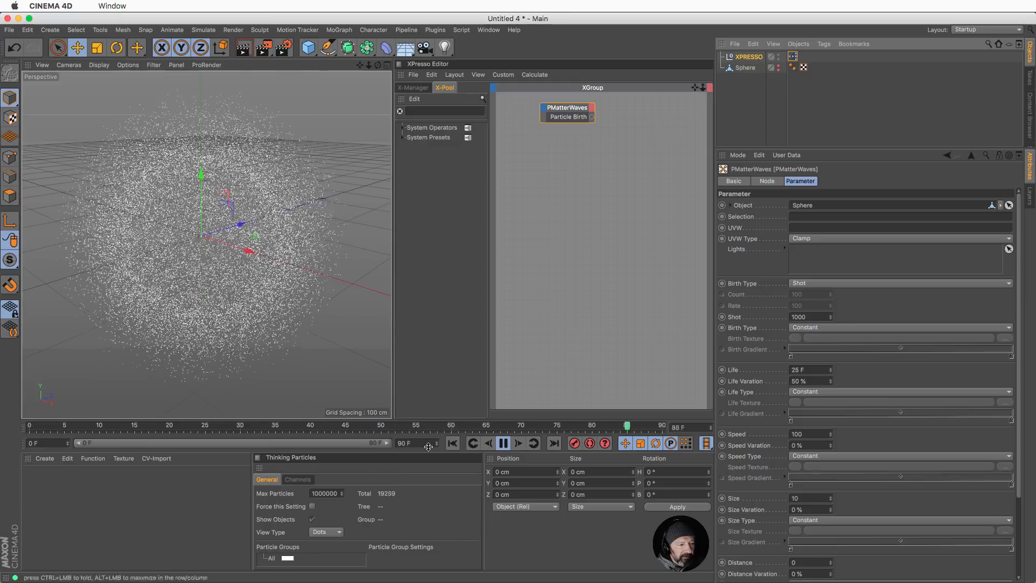
- Set the project end to 600 F and extend the preview range to the full 600 frames
{"action": "double_click", "coordinate": [401, 443]}
{"action": "type", "text": "600"}
{"action": "key", "text": "Return"}
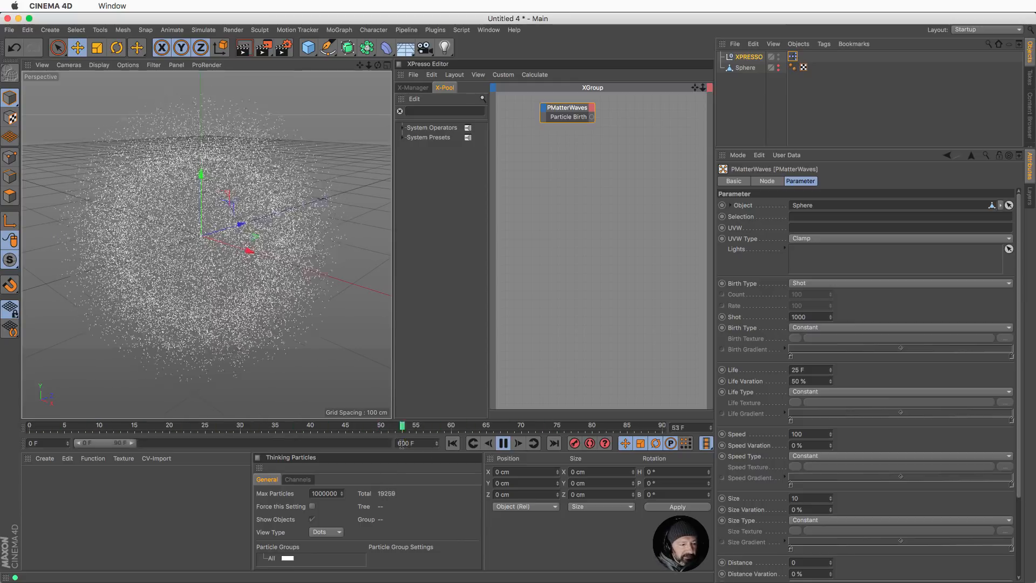
{"action": "left_click_drag", "start_coordinate": [321, 444], "coordinate": [388, 443]}
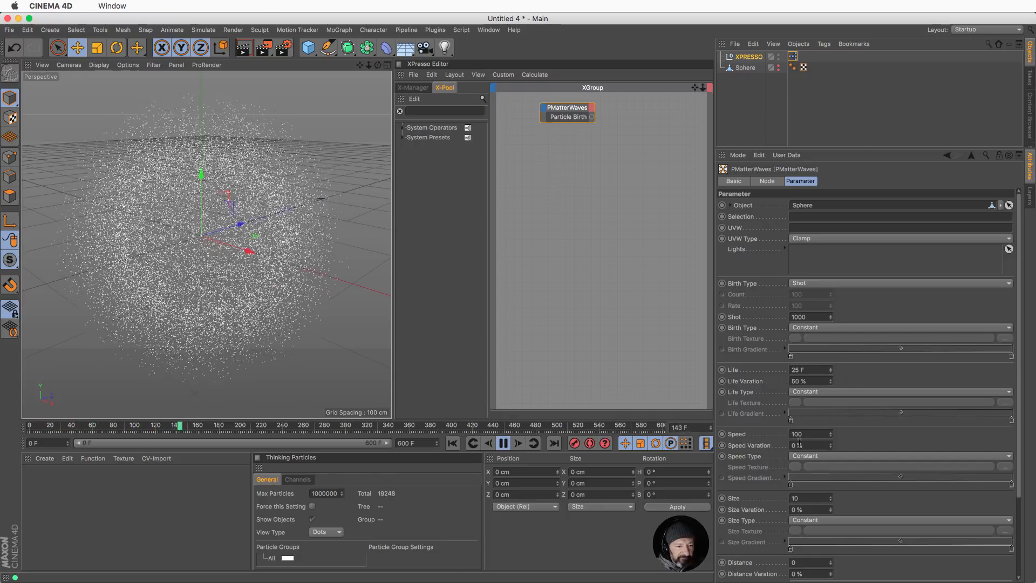
- Set the PMatterWaves speed to 25 and the life to 50 F, and render the view with playback stopped
{"action": "left_click", "coordinate": [812, 432]}
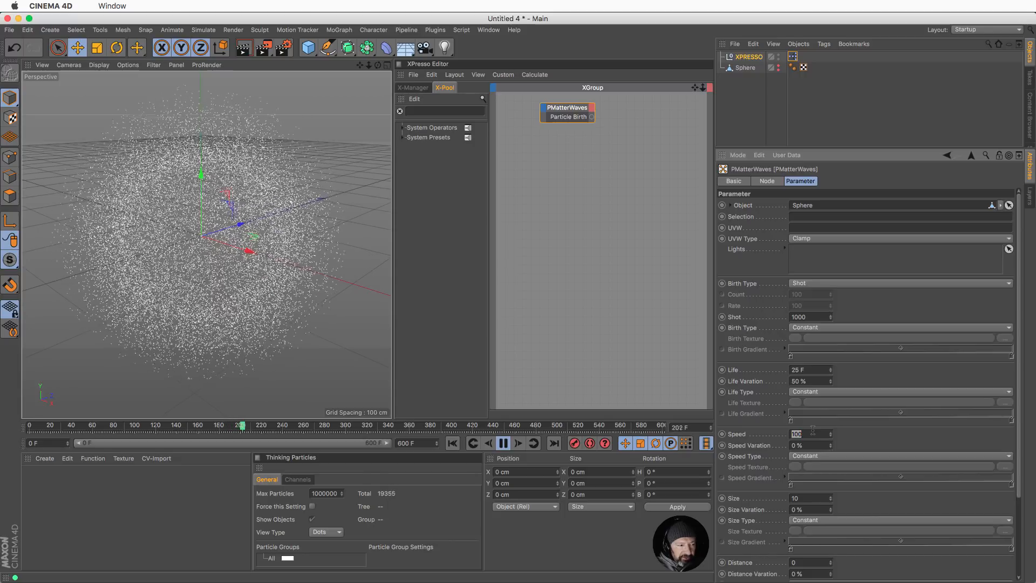
{"action": "type", "text": "25"}
{"action": "key", "text": "Return"}
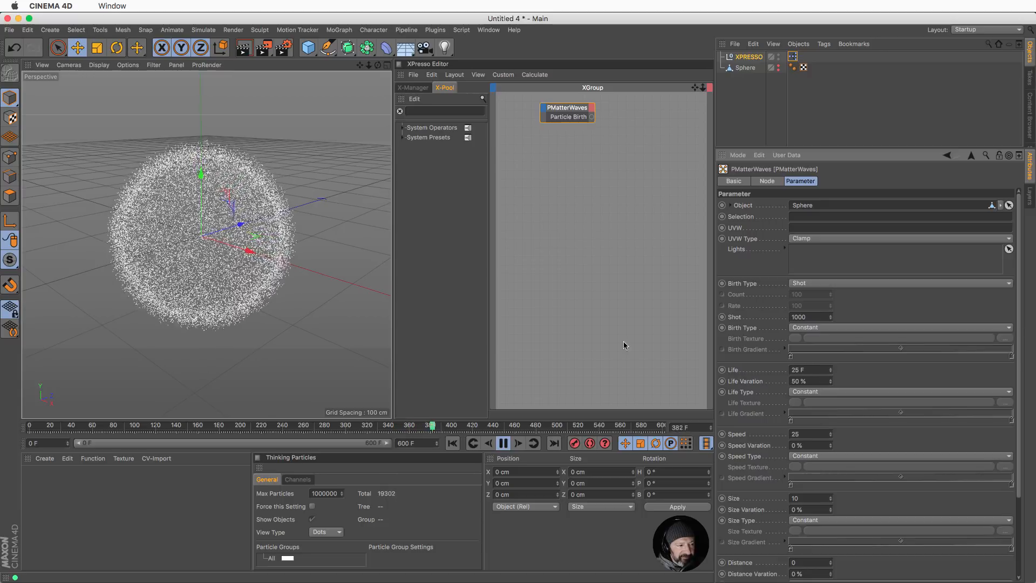
{"action": "double_click", "coordinate": [805, 372]}
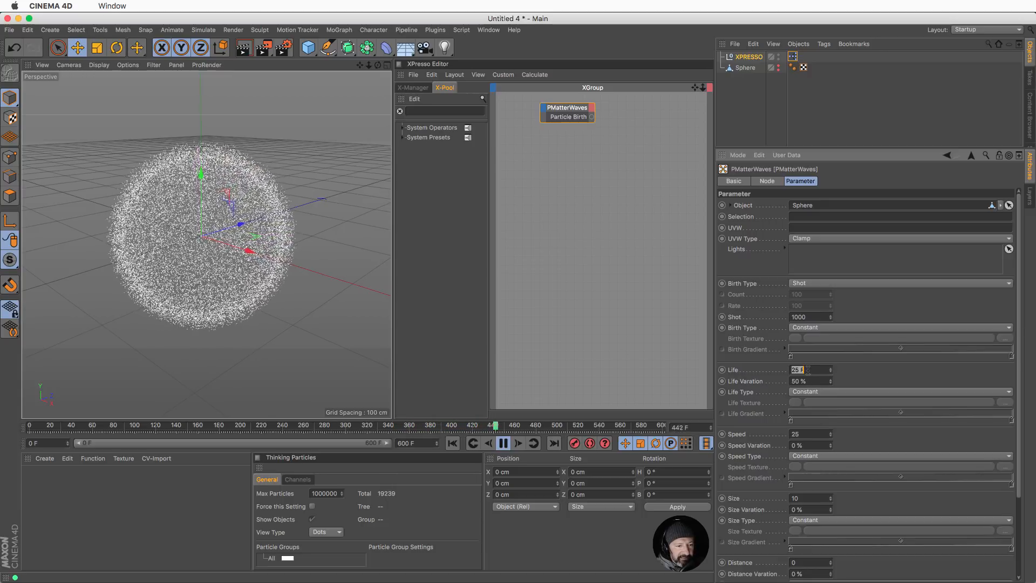
{"action": "type", "text": "50"}
{"action": "key", "text": "Return"}
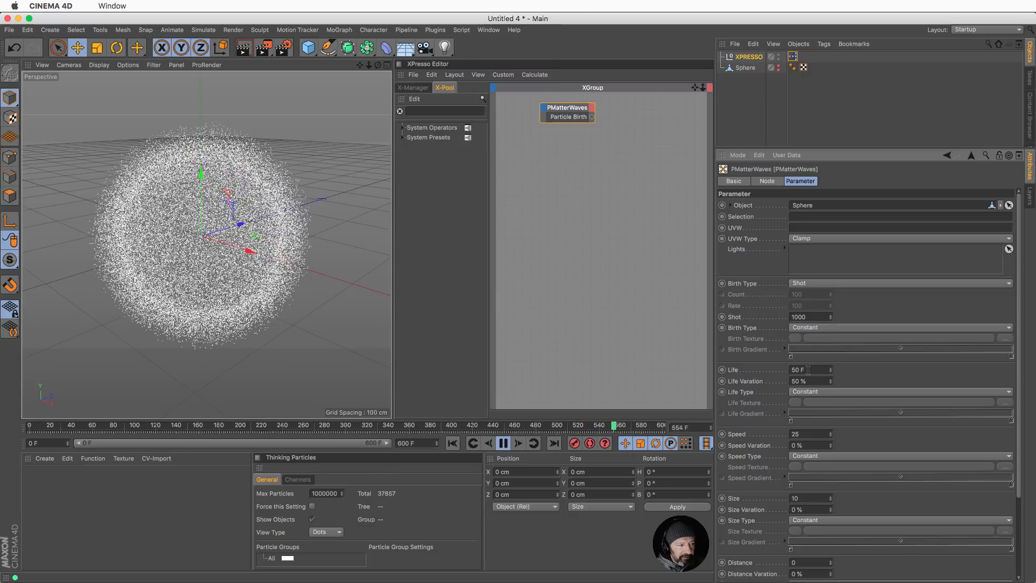
{"action": "left_click", "coordinate": [502, 445]}
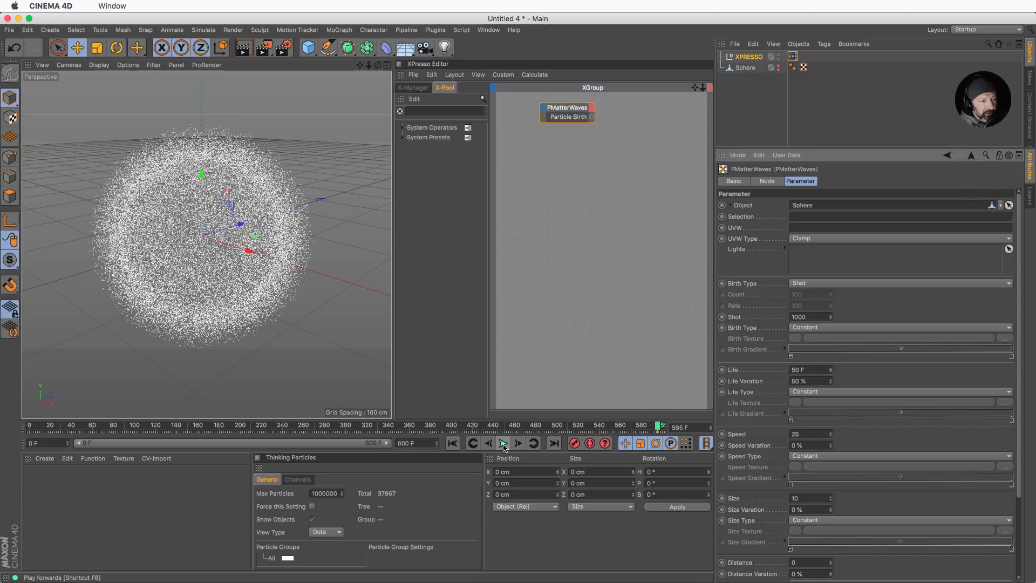
{"action": "left_click", "coordinate": [245, 49]}
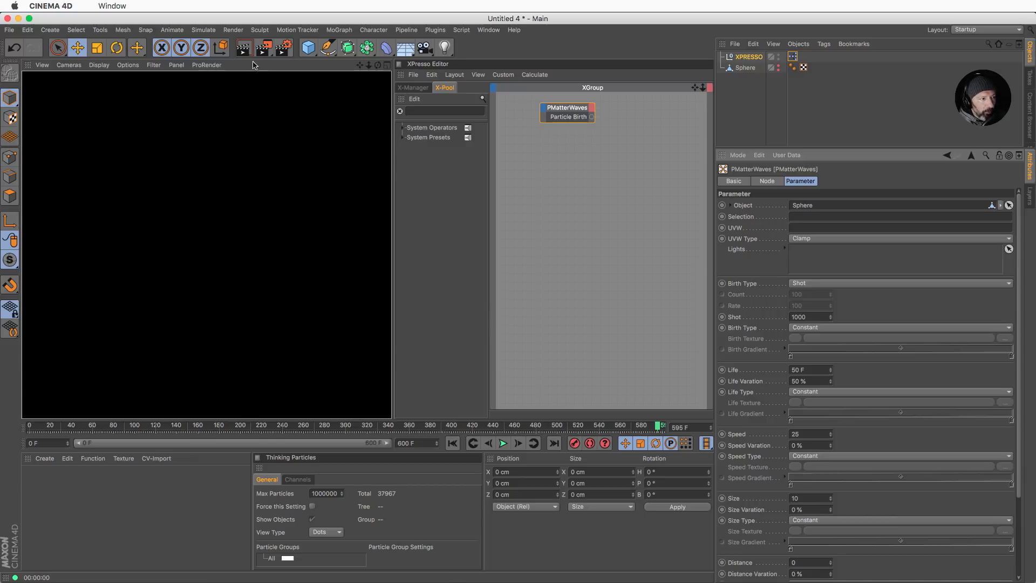
- Add a Particle Geometry object and assign the All particle group to it
{"action": "left_click", "coordinate": [203, 30]}
{"action": "mouse_move", "coordinate": [217, 84]}
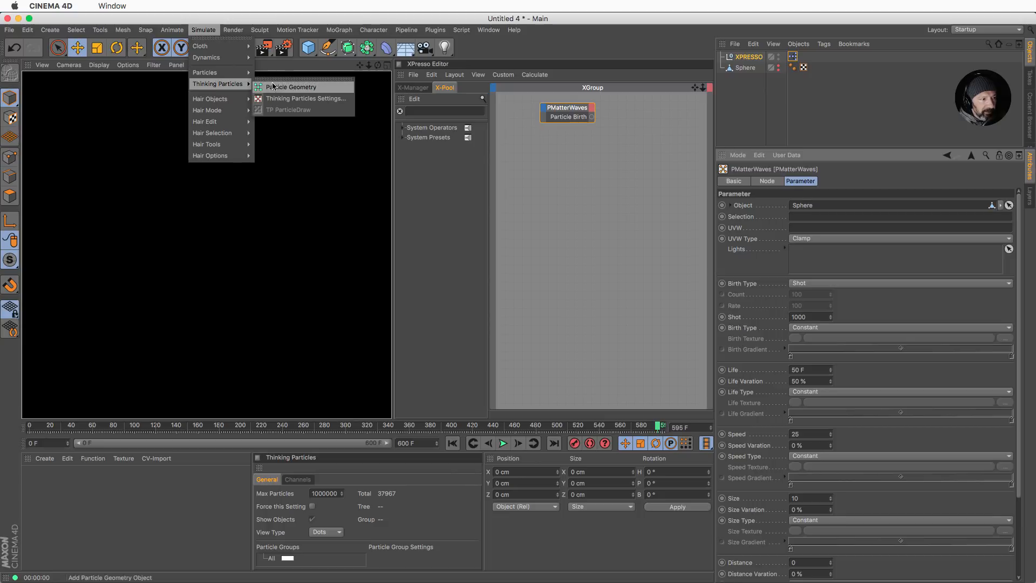
{"action": "left_click", "coordinate": [300, 91]}
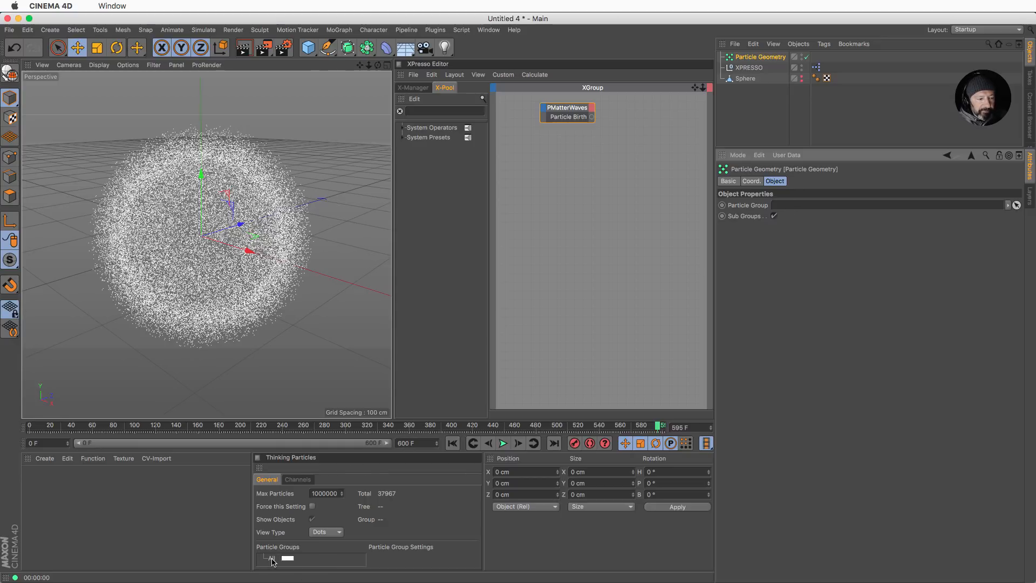
{"action": "left_click_drag", "start_coordinate": [272, 561], "coordinate": [811, 205]}
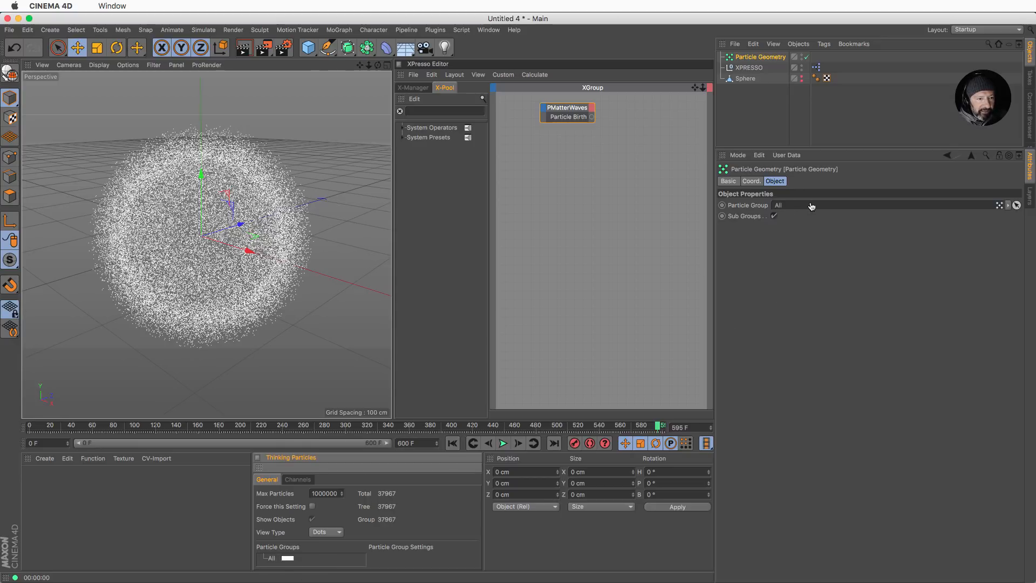
{"action": "left_click", "coordinate": [811, 205]}
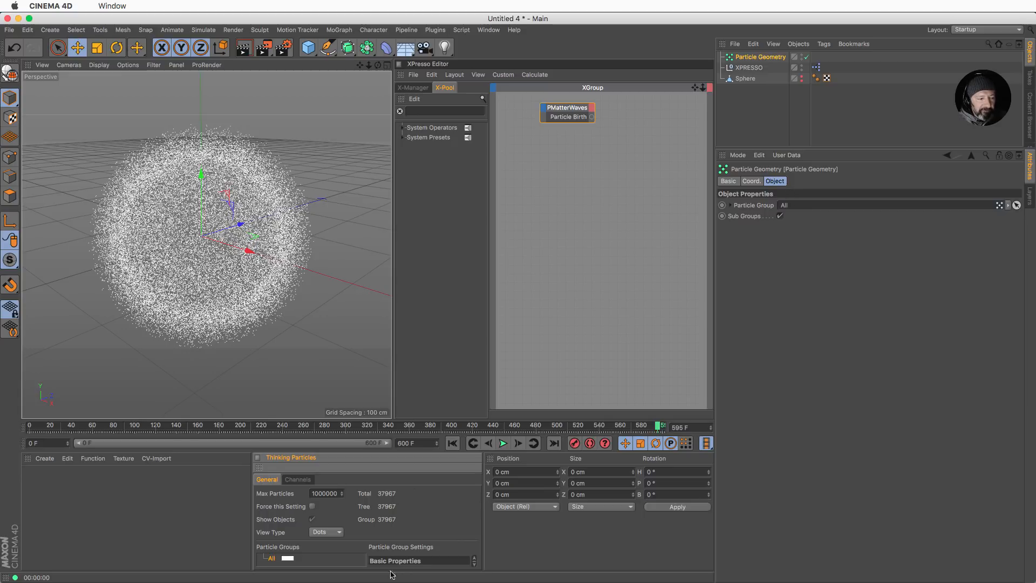
- Add a Hair Render tag to the Particle Geometry object and render the view
{"action": "right_click", "coordinate": [751, 59]}
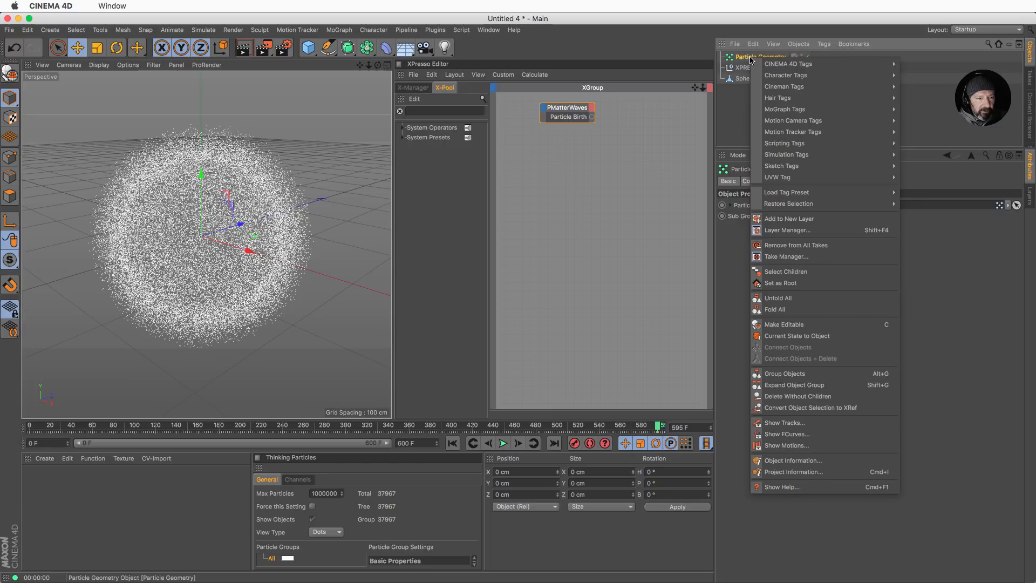
{"action": "mouse_move", "coordinate": [799, 101]}
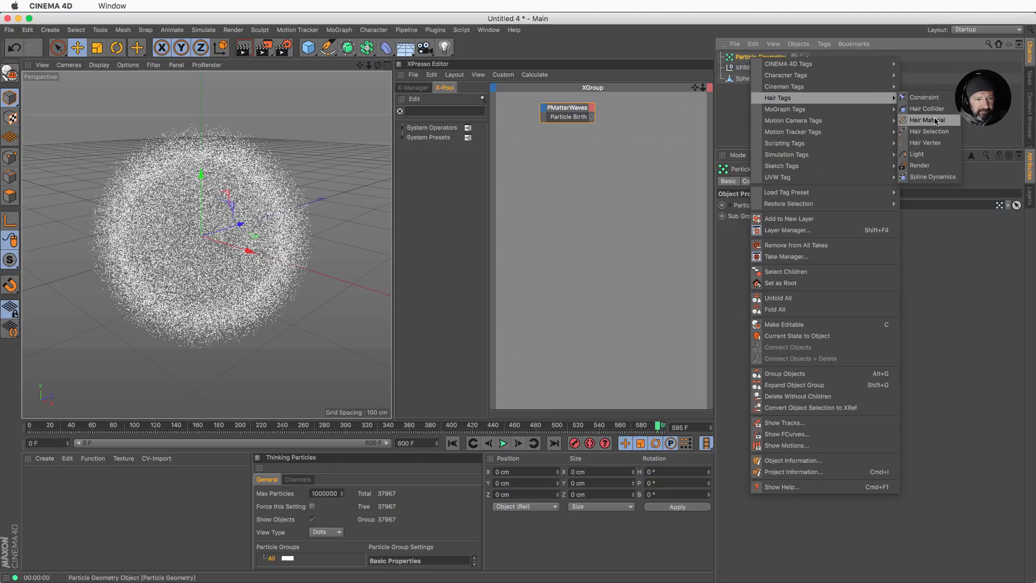
{"action": "left_click", "coordinate": [920, 165]}
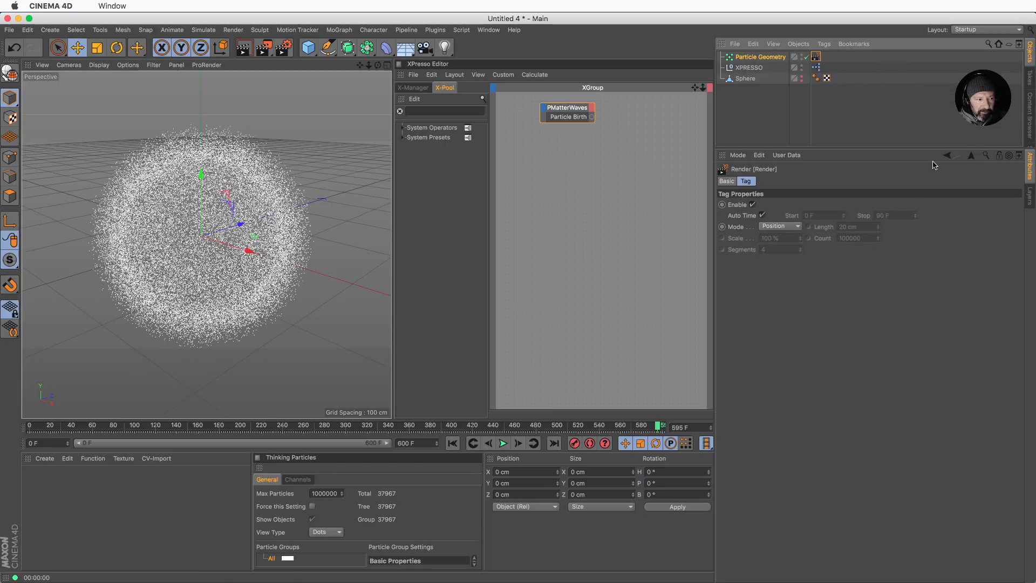
{"action": "left_click", "coordinate": [245, 49]}
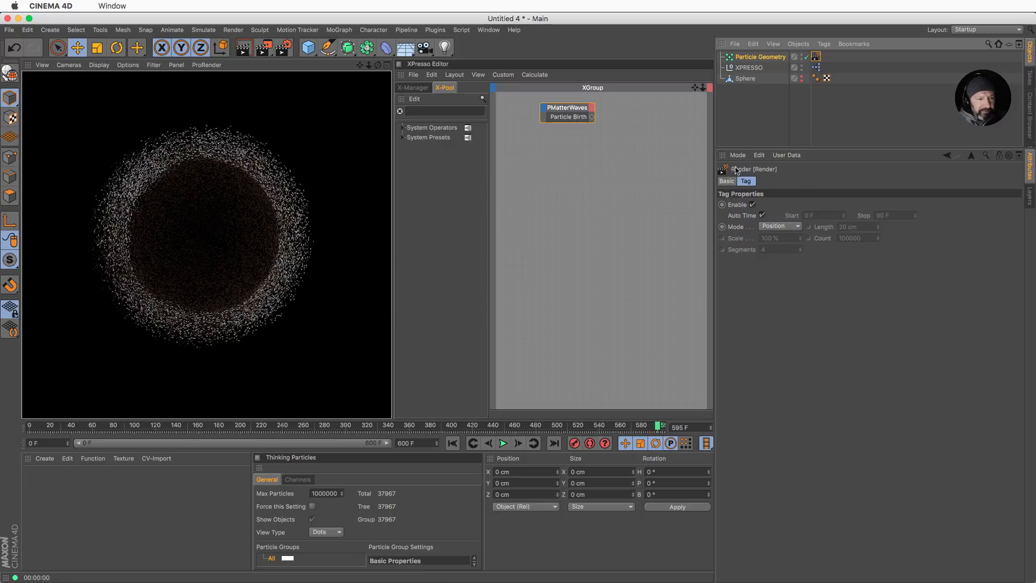
- Switch the Render tag to Velocity mode, replay from the start to frame 30 and render the view
{"action": "left_click", "coordinate": [780, 226]}
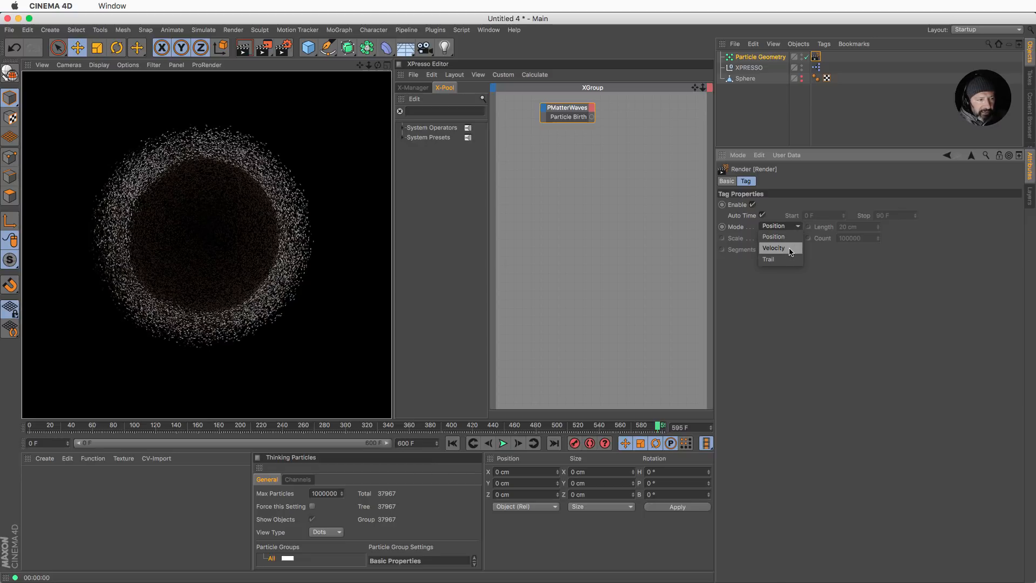
{"action": "left_click", "coordinate": [790, 252]}
{"action": "left_click", "coordinate": [452, 443]}
{"action": "left_click", "coordinate": [503, 443]}
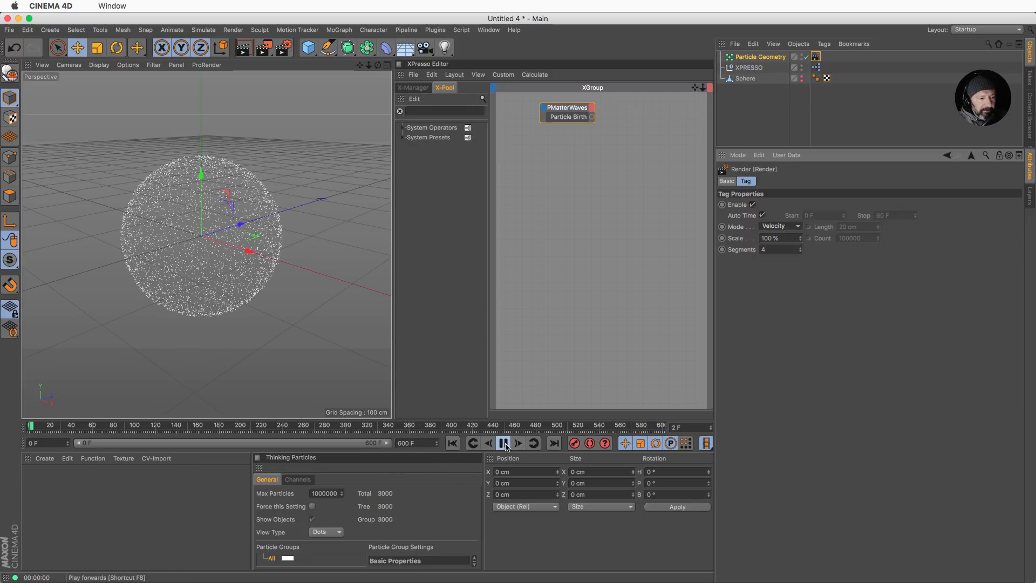
{"action": "left_click", "coordinate": [503, 443]}
{"action": "left_click", "coordinate": [244, 48]}
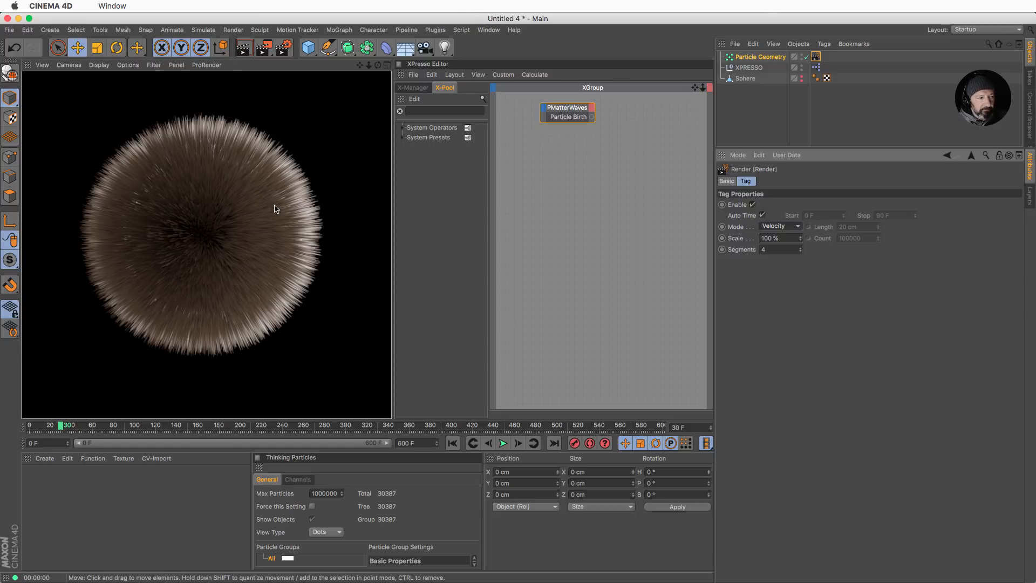
- Set the Render tag's velocity scale to 25 % and render the view again
{"action": "left_click", "coordinate": [786, 238]}
{"action": "type", "text": "25"}
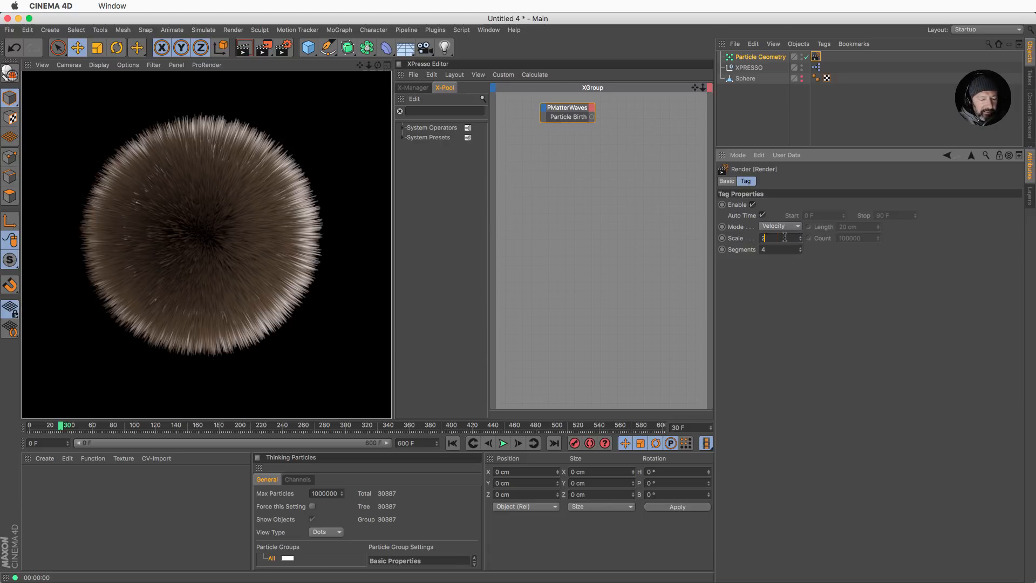
{"action": "key", "text": "Return"}
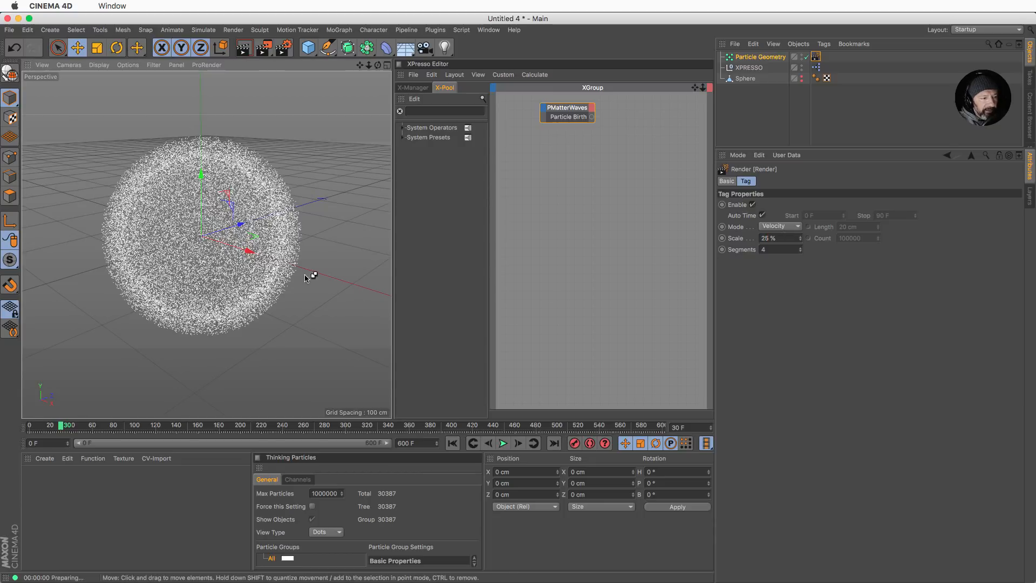
{"action": "key", "text": "super+r"}
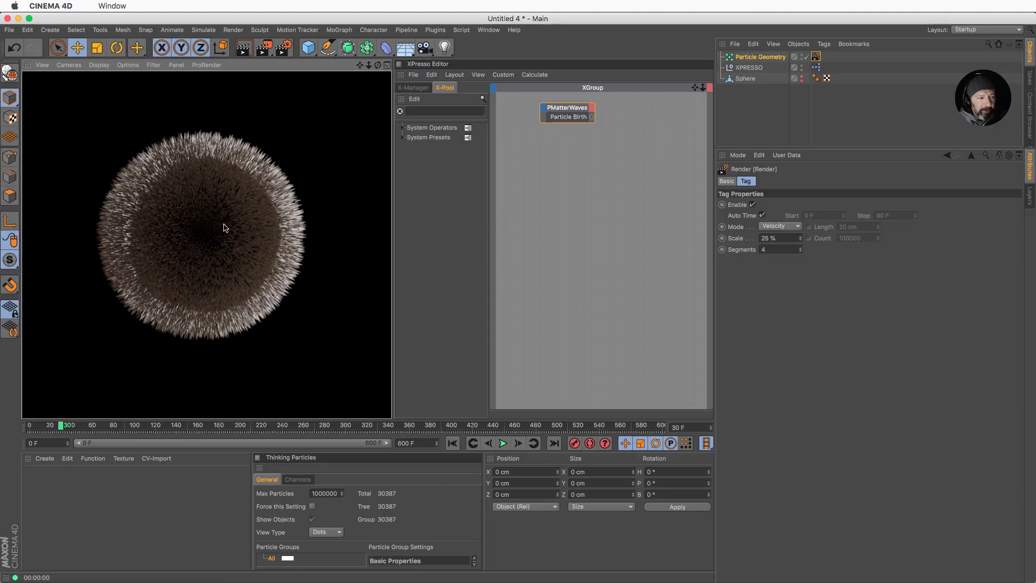
- Try the Trail mode on the Render tag, return it to Position and render the view
{"action": "left_click", "coordinate": [785, 231]}
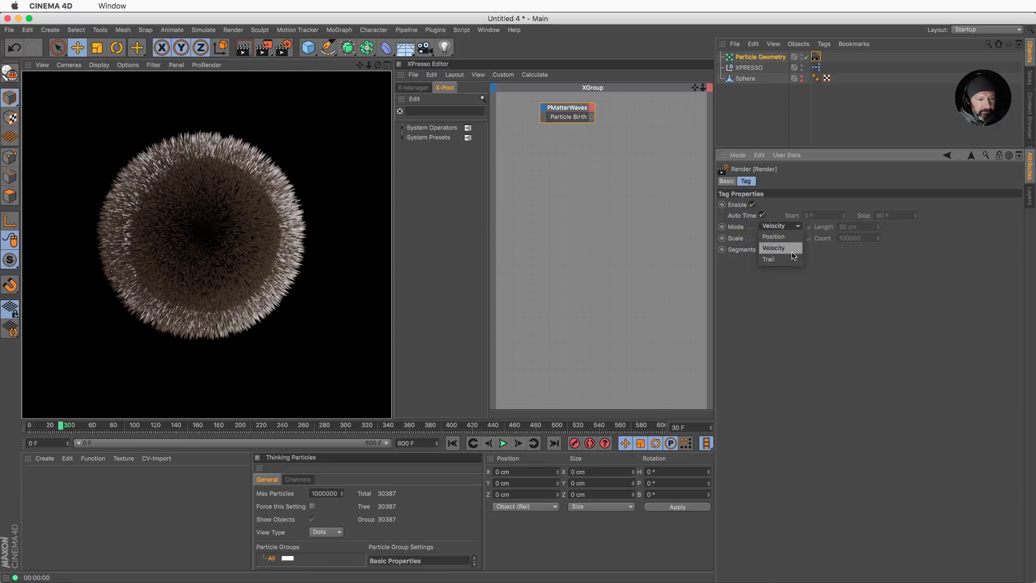
{"action": "left_click", "coordinate": [791, 237]}
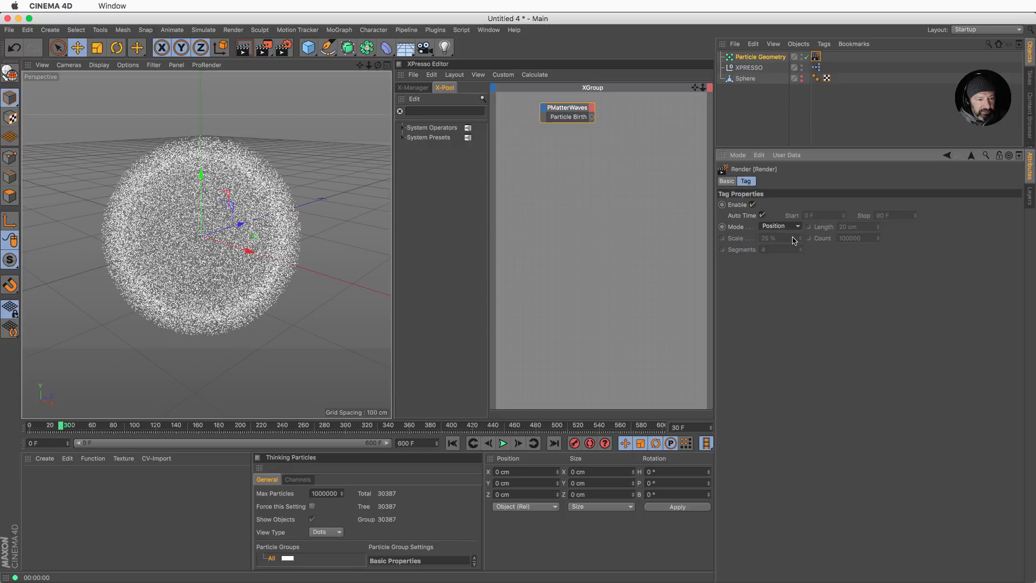
{"action": "left_click", "coordinate": [788, 227]}
{"action": "left_click", "coordinate": [791, 259]}
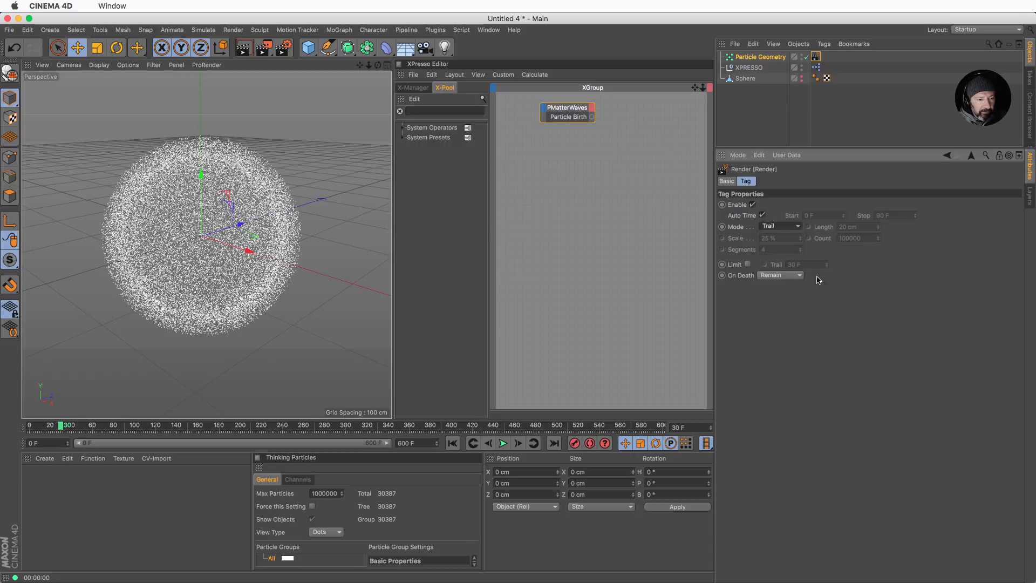
{"action": "left_click", "coordinate": [781, 227]}
{"action": "left_click", "coordinate": [785, 241]}
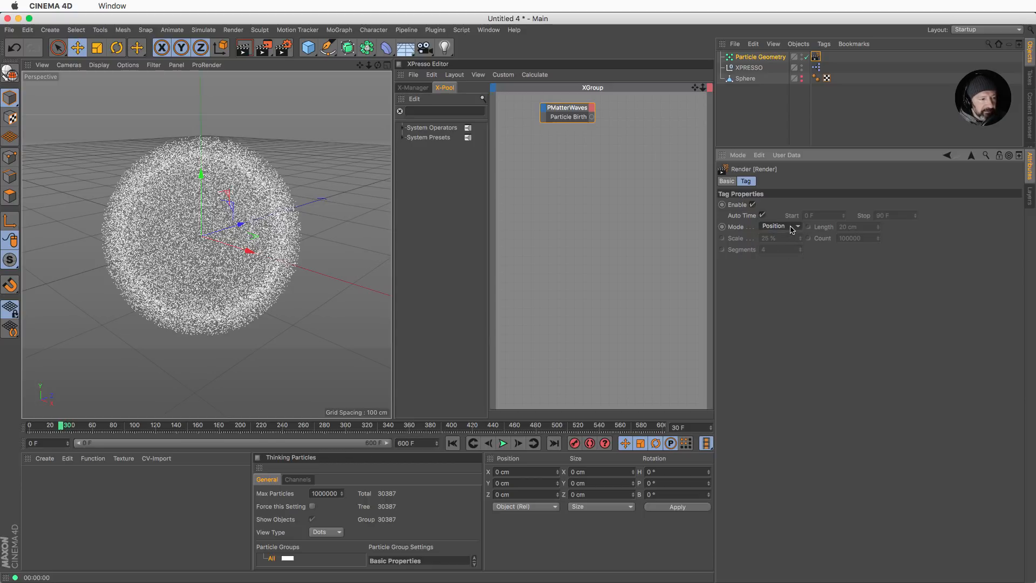
{"action": "key", "text": "ctrl+r"}
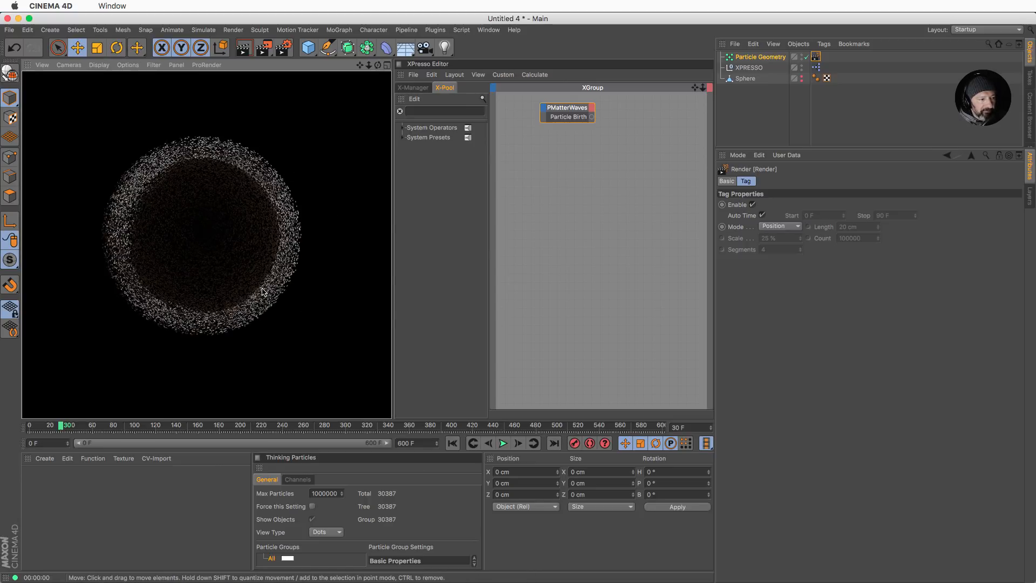
- Render a close-up of the particles in the perspective view
{"action": "scroll", "coordinate": [238, 209], "scroll_direction": "up", "scroll_amount": 6}
{"action": "scroll", "coordinate": [324, 211], "scroll_direction": "down", "scroll_amount": 3}
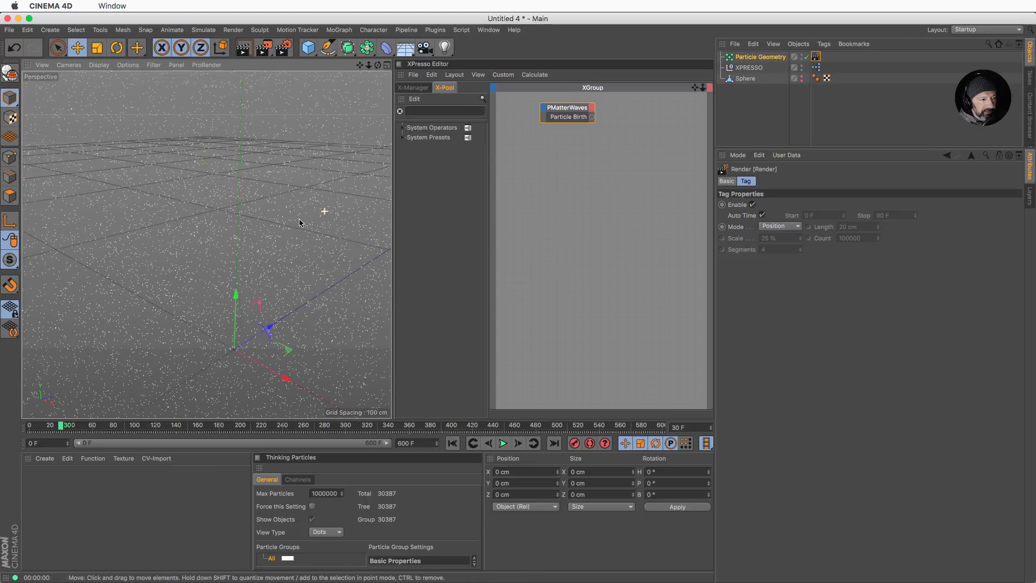
{"action": "key", "text": "ctrl+r"}
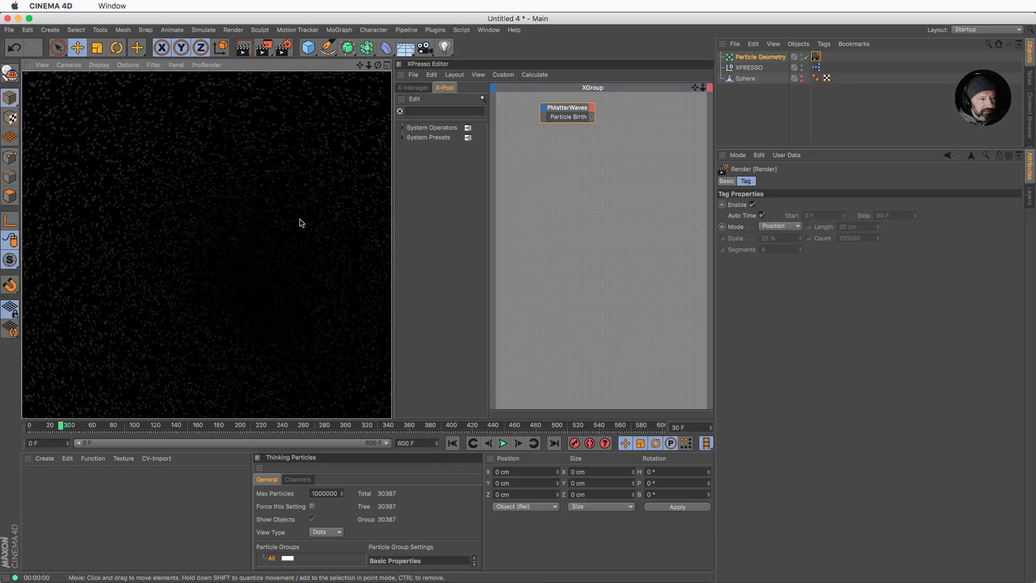
- Create a Hair Material for shading the rendered particles
{"action": "left_click", "coordinate": [43, 458]}
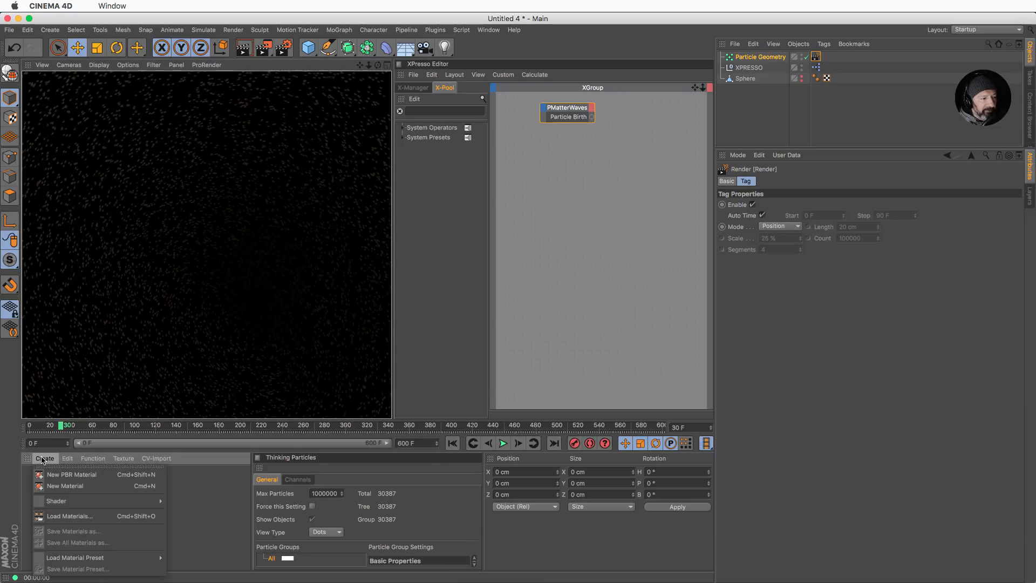
{"action": "mouse_move", "coordinate": [63, 503]}
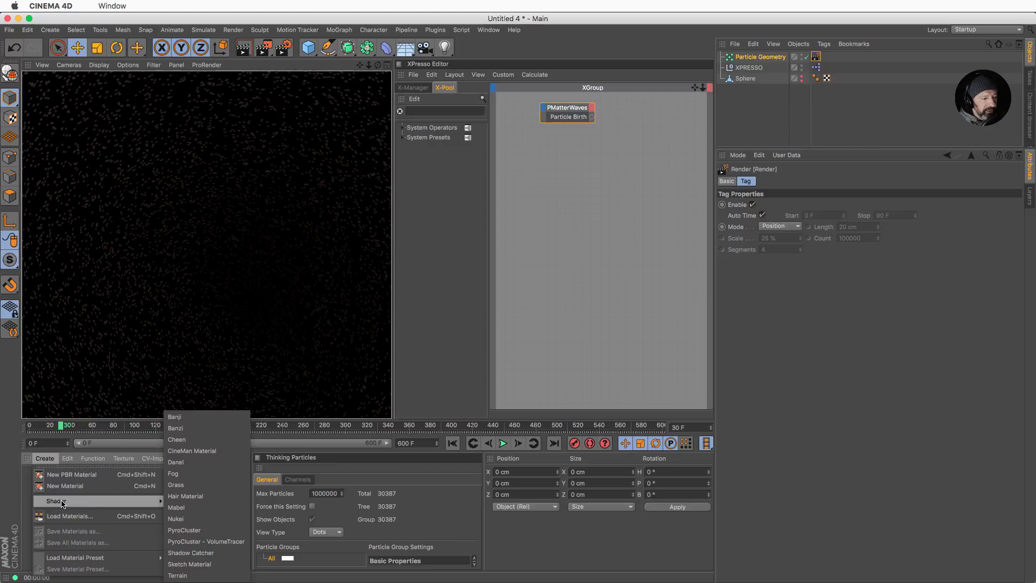
{"action": "left_click", "coordinate": [178, 496]}
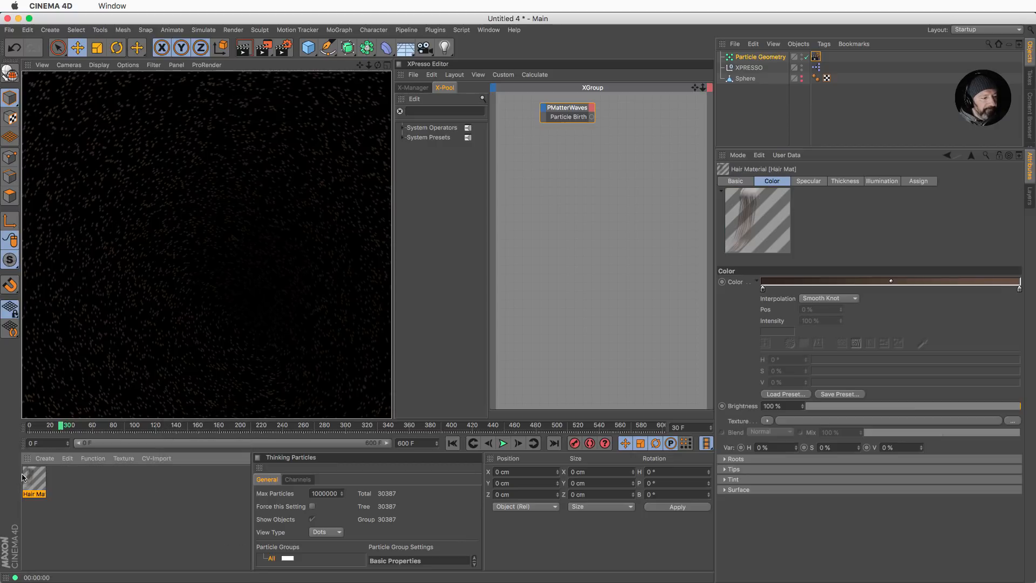
- Assign the Hair Material to the Particle Geometry object and check the Hair Render effect in the render settings
{"action": "left_click_drag", "start_coordinate": [33, 481], "coordinate": [773, 60]}
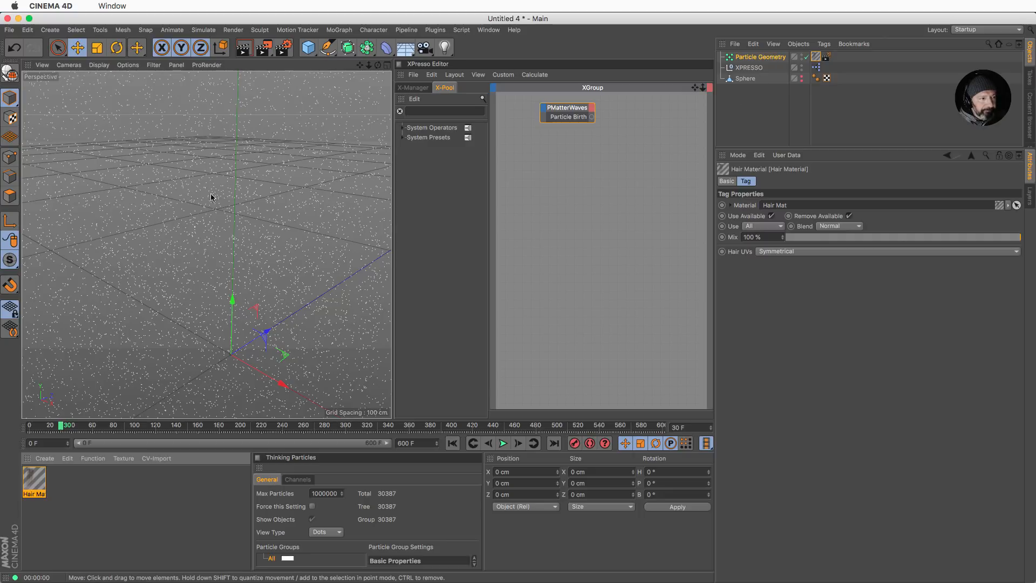
{"action": "left_click", "coordinate": [283, 48]}
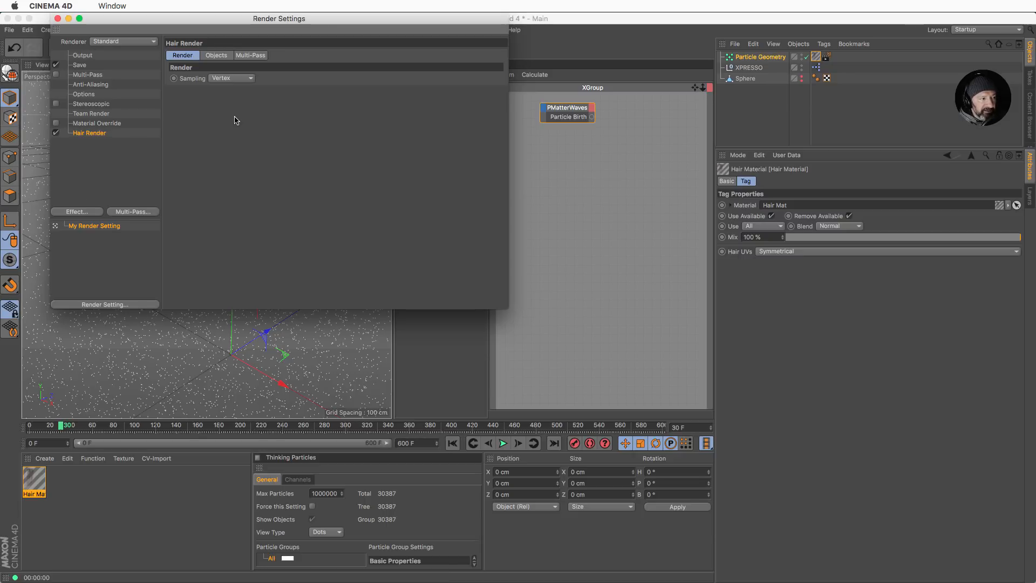
{"action": "left_click", "coordinate": [58, 20]}
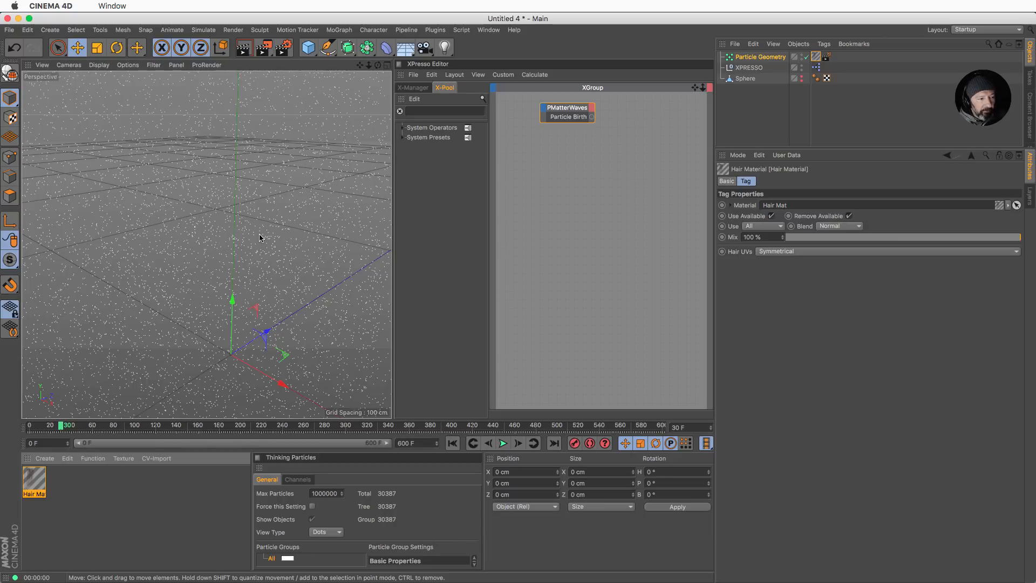
- Reduce the Hair Material's color gradient to one knot and make it bright red with hue 11° and saturation 100 %
{"action": "double_click", "coordinate": [39, 481]}
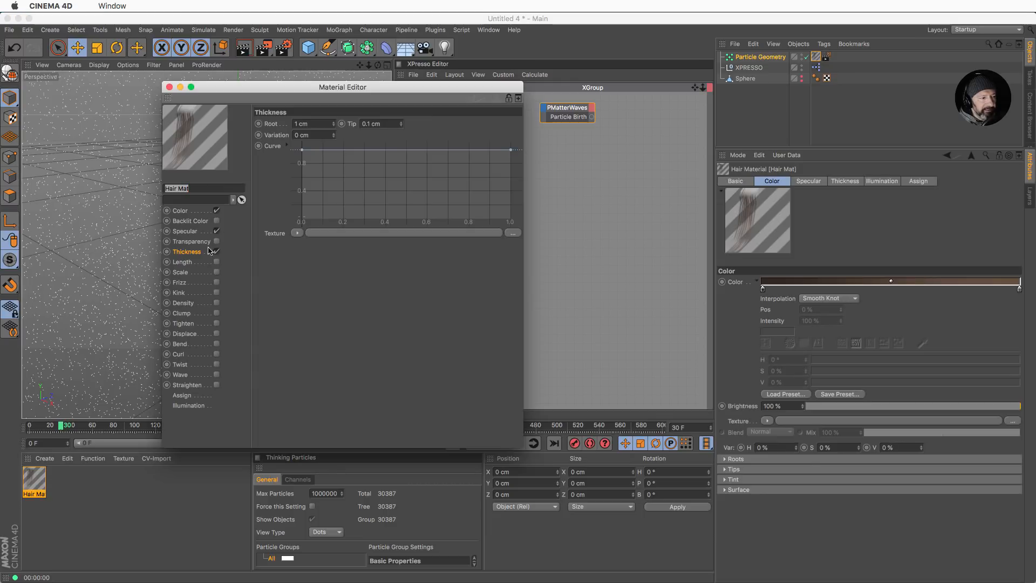
{"action": "left_click", "coordinate": [180, 211]}
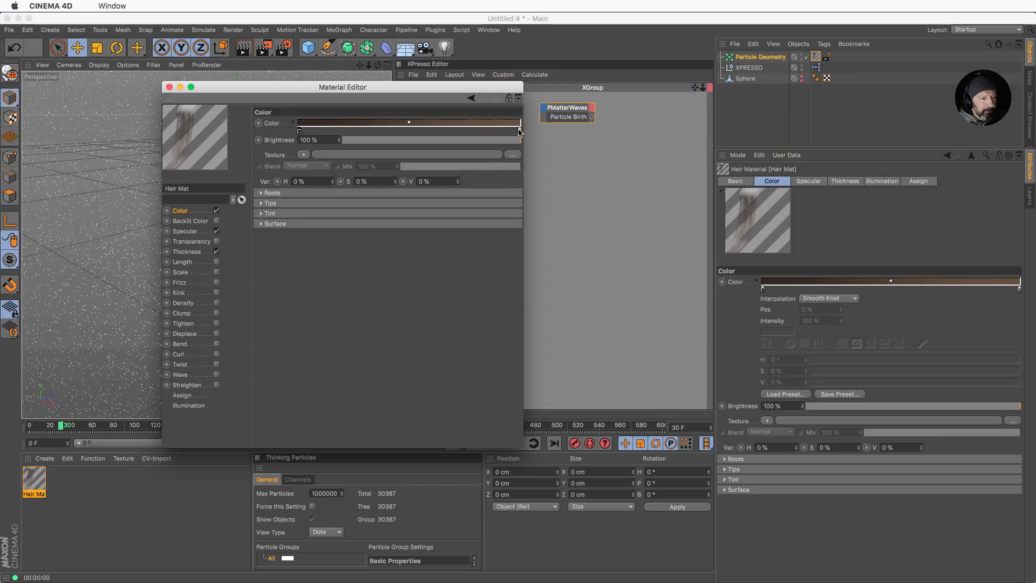
{"action": "left_click_drag", "start_coordinate": [520, 132], "coordinate": [520, 162]}
{"action": "left_click", "coordinate": [298, 131]}
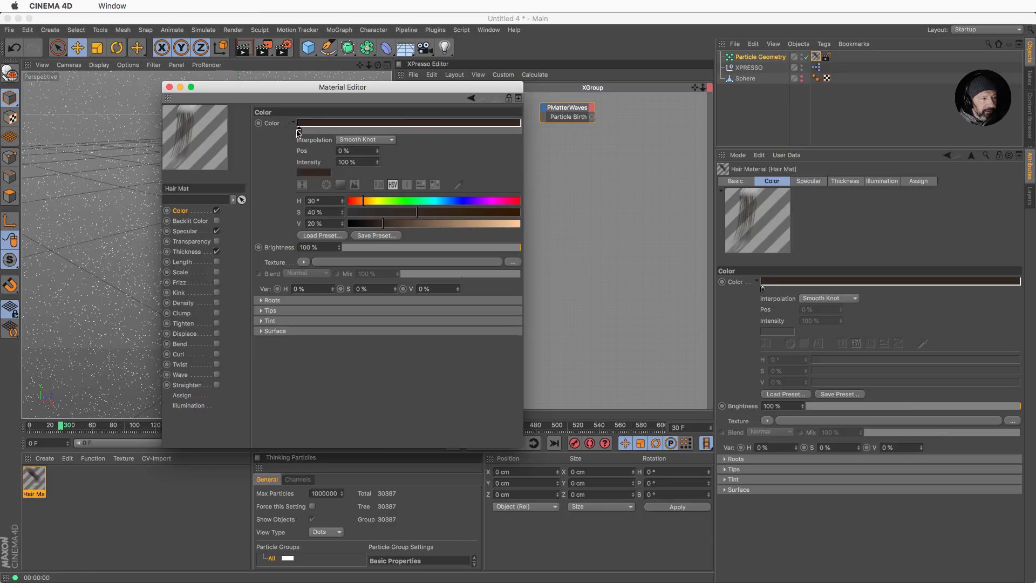
{"action": "left_click_drag", "start_coordinate": [361, 200], "coordinate": [354, 200]}
{"action": "left_click_drag", "start_coordinate": [417, 212], "coordinate": [597, 213]}
{"action": "left_click_drag", "start_coordinate": [383, 224], "coordinate": [536, 226]}
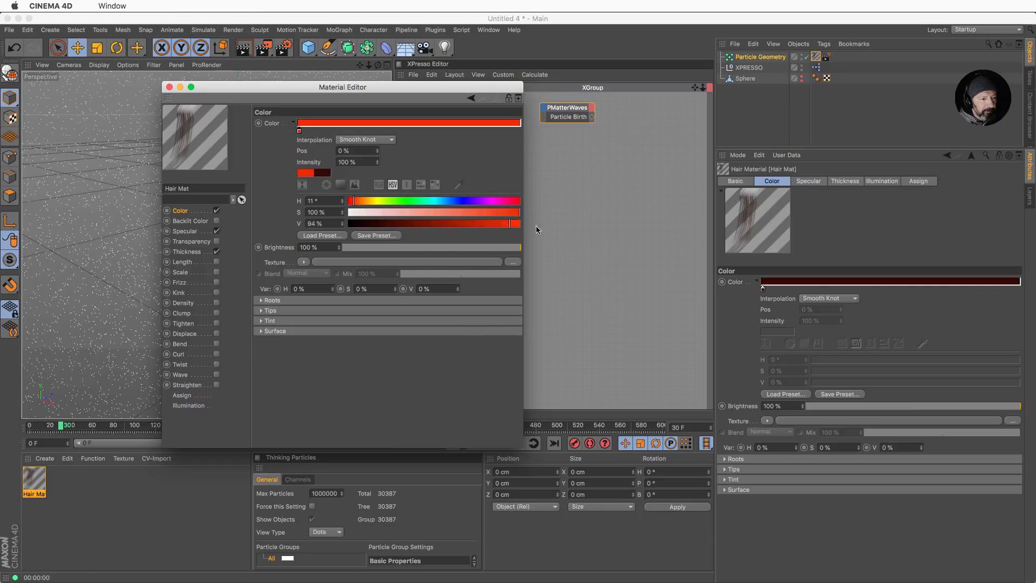
- Set the Hair Material's tip thickness to 1 cm and close the material editor
{"action": "left_click", "coordinate": [200, 251]}
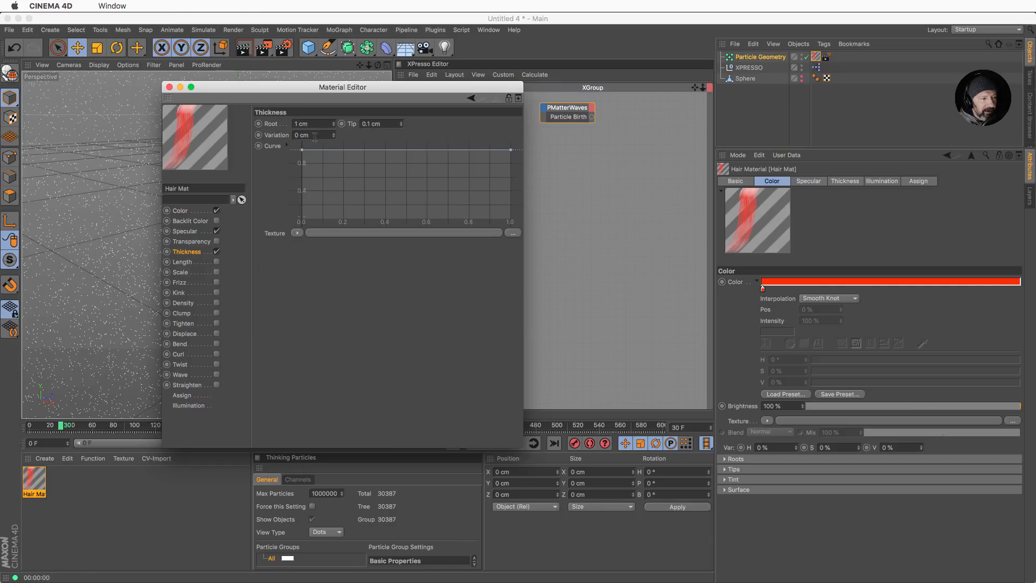
{"action": "double_click", "coordinate": [377, 125]}
{"action": "type", "text": "1"}
{"action": "key", "text": "Return"}
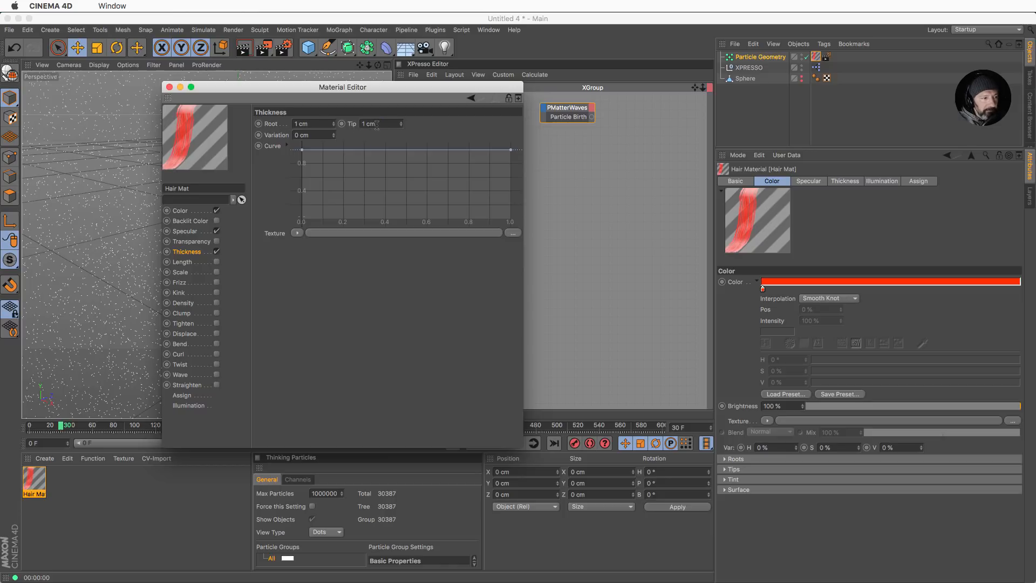
{"action": "left_click", "coordinate": [169, 87]}
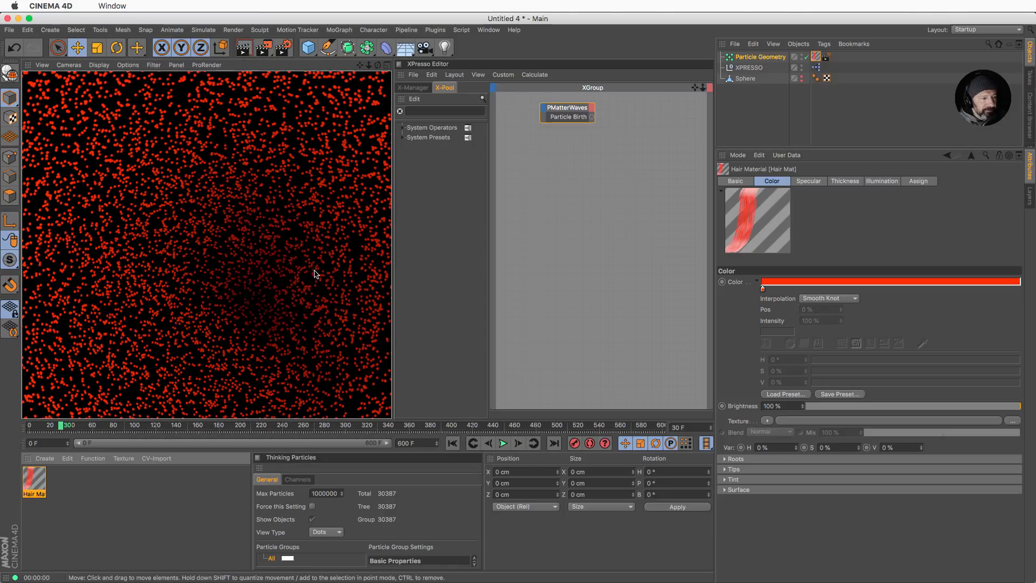
- Render the perspective view with the whole particle sphere in frame
{"action": "right_click_drag", "start_coordinate": [305, 245], "coordinate": [270, 258], "text": "alt"}
{"action": "middle_click_drag", "start_coordinate": [307, 268], "coordinate": [214, 237], "text": "alt"}
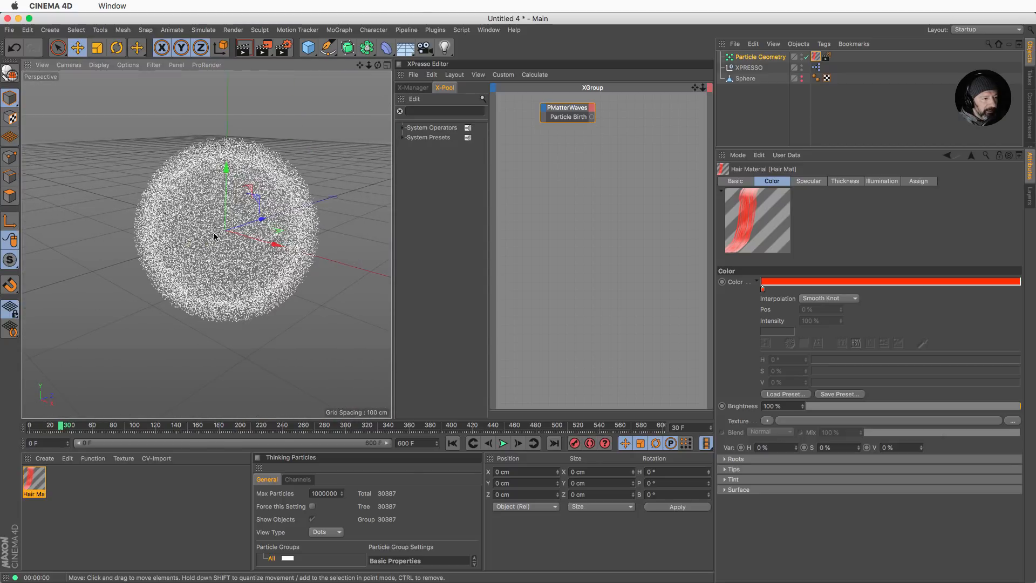
{"action": "right_click_drag", "start_coordinate": [213, 233], "coordinate": [241, 129], "text": "alt"}
{"action": "key", "text": "super+r"}
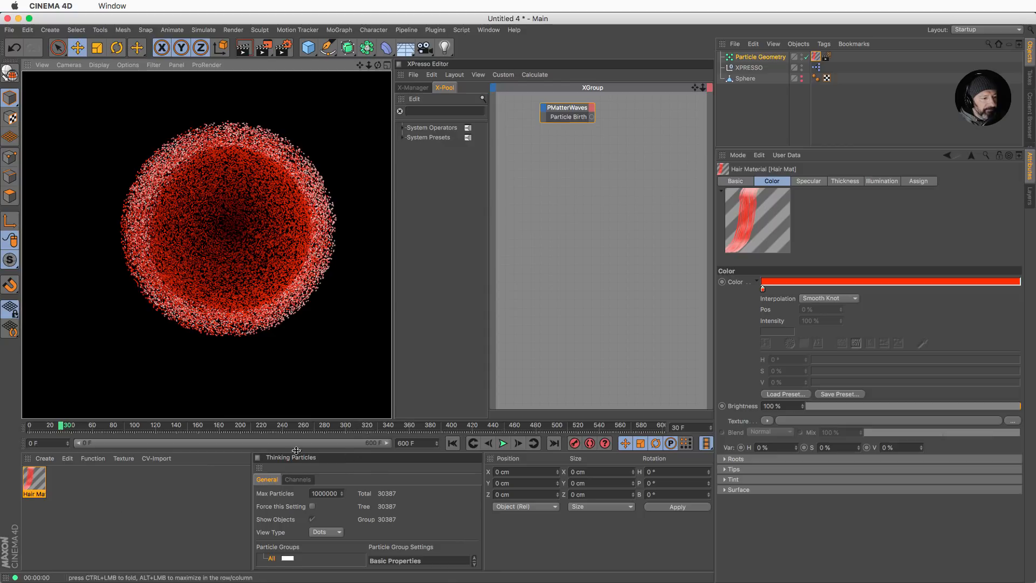
- Disable the Hair Material's Specular channel and render the view again
{"action": "double_click", "coordinate": [42, 474]}
{"action": "left_click", "coordinate": [216, 219]}
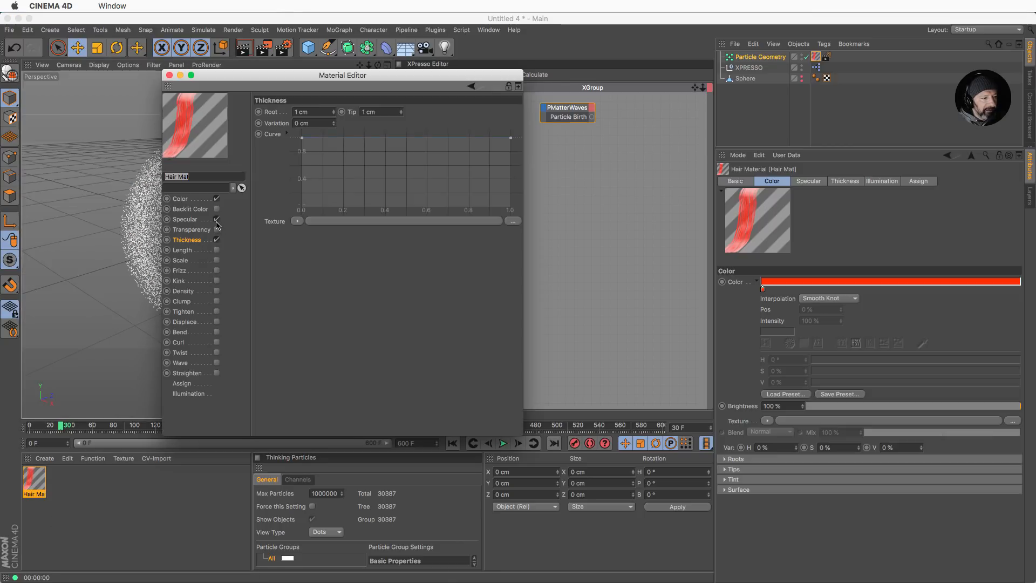
{"action": "left_click", "coordinate": [169, 75]}
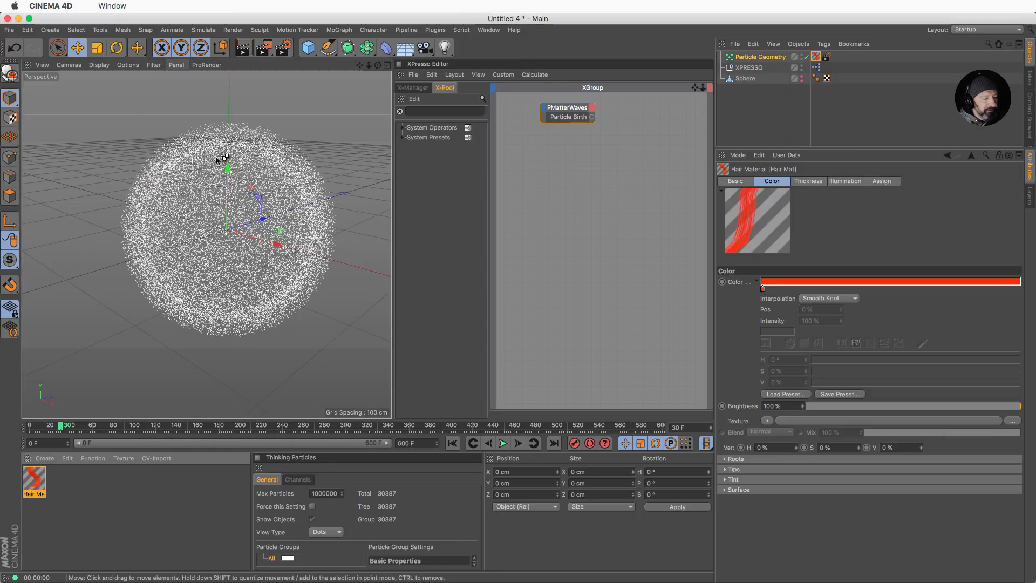
{"action": "key", "text": "super+r"}
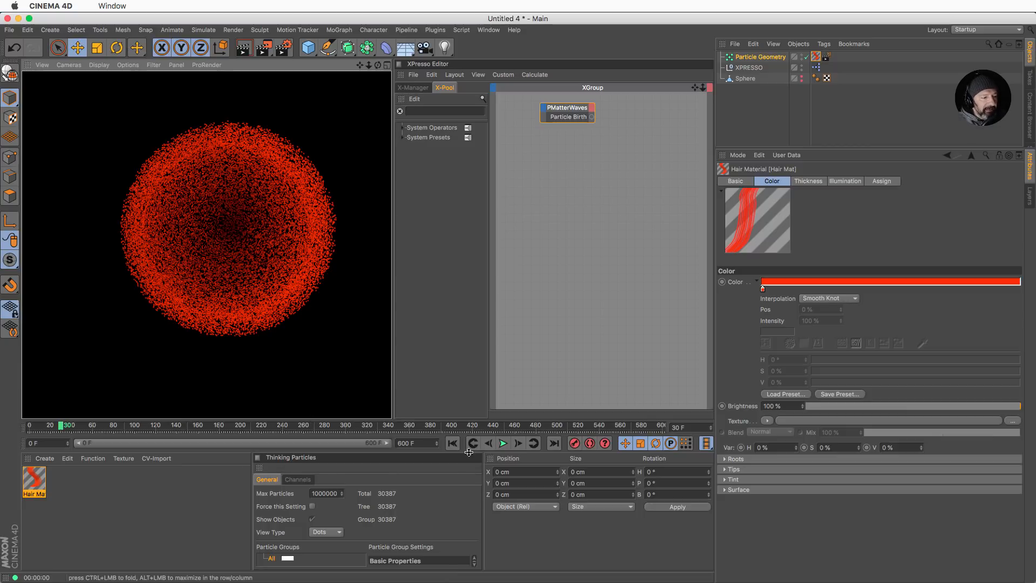
- Replay the particle simulation from the start up to frame 35 and render the view
{"action": "left_click", "coordinate": [452, 444]}
{"action": "left_click", "coordinate": [502, 443]}
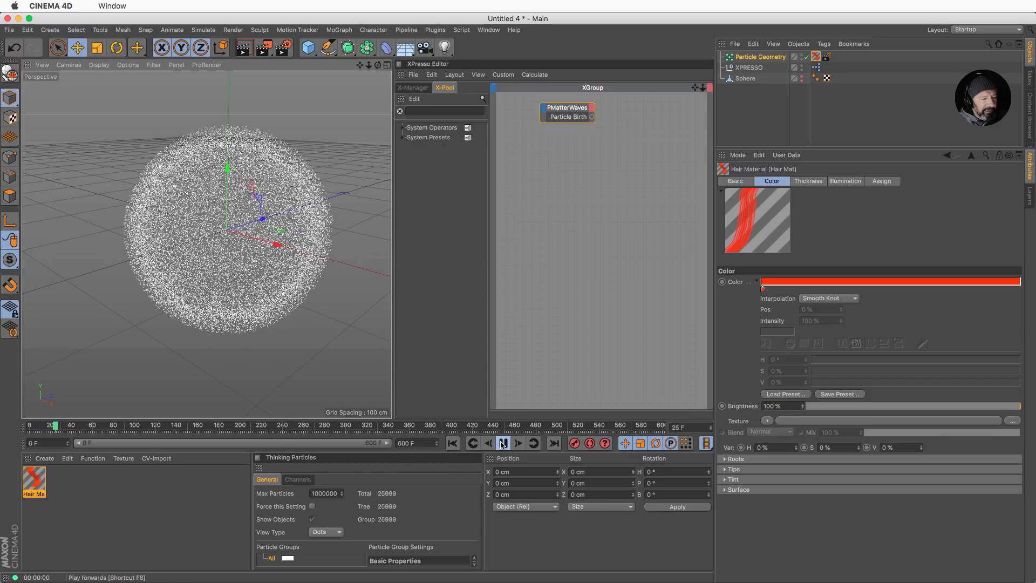
{"action": "key", "text": "ctrl+r"}
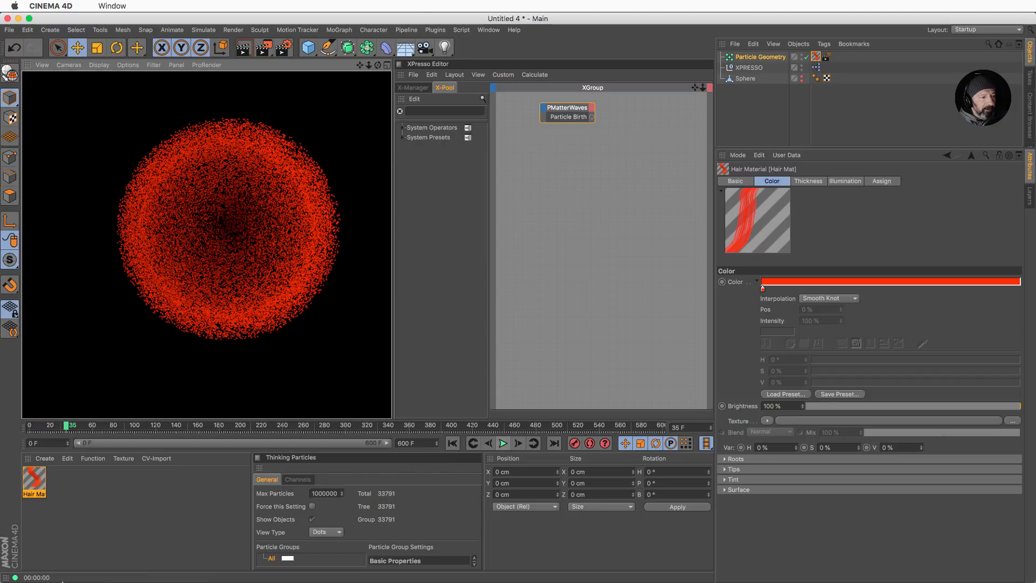
- Try a root and tip thickness of 0.1 cm on the Hair Material and render the view
{"action": "double_click", "coordinate": [34, 478]}
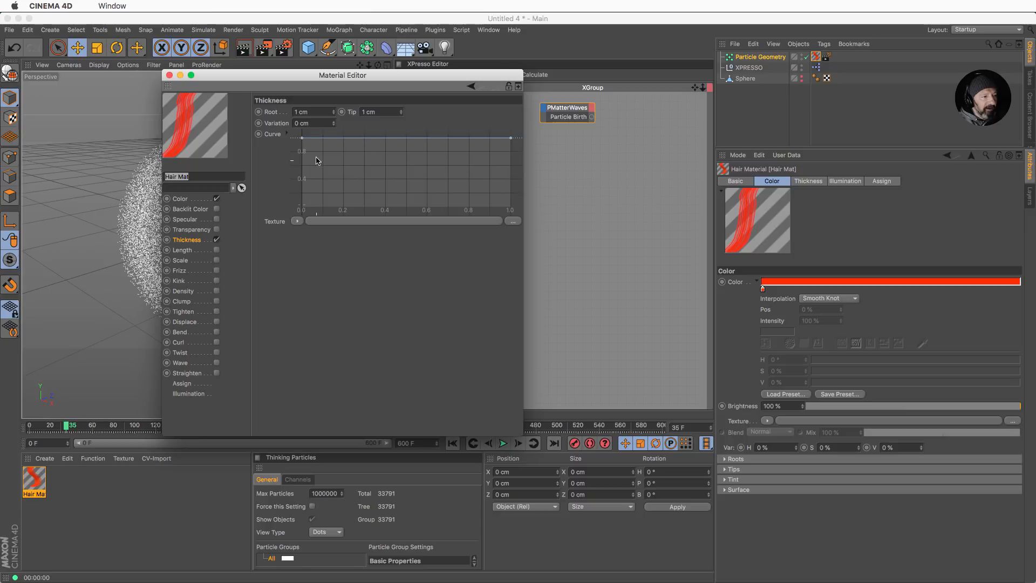
{"action": "left_click", "coordinate": [317, 113]}
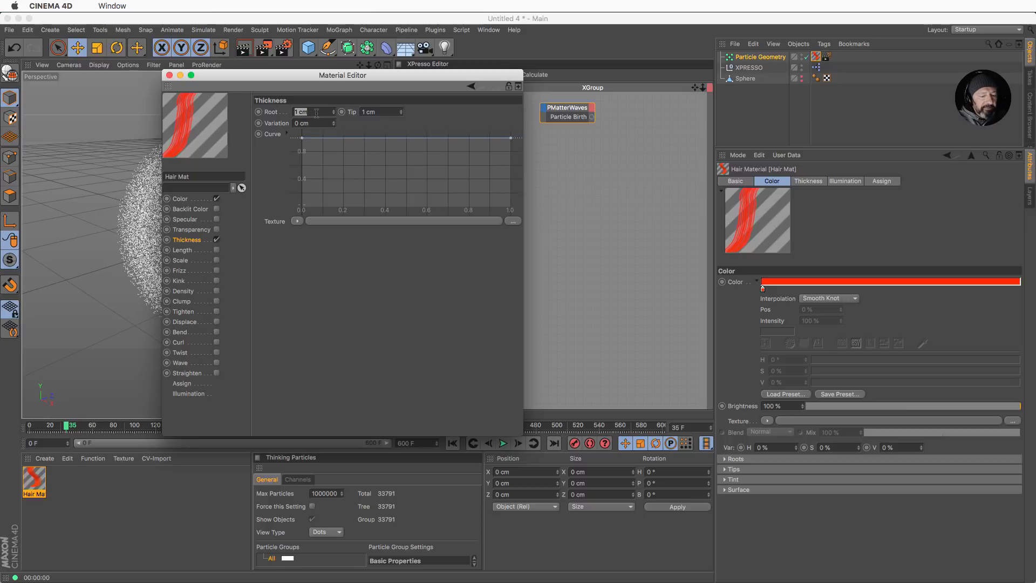
{"action": "type", "text": "0.1"}
{"action": "key", "text": "Return"}
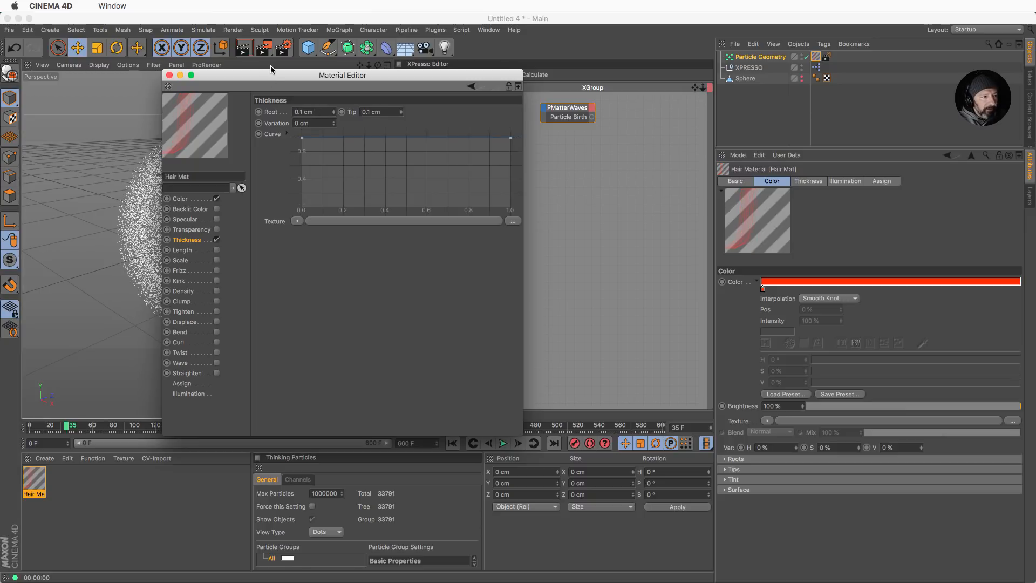
{"action": "left_click_drag", "start_coordinate": [270, 75], "coordinate": [320, 130]}
{"action": "key", "text": "super+r"}
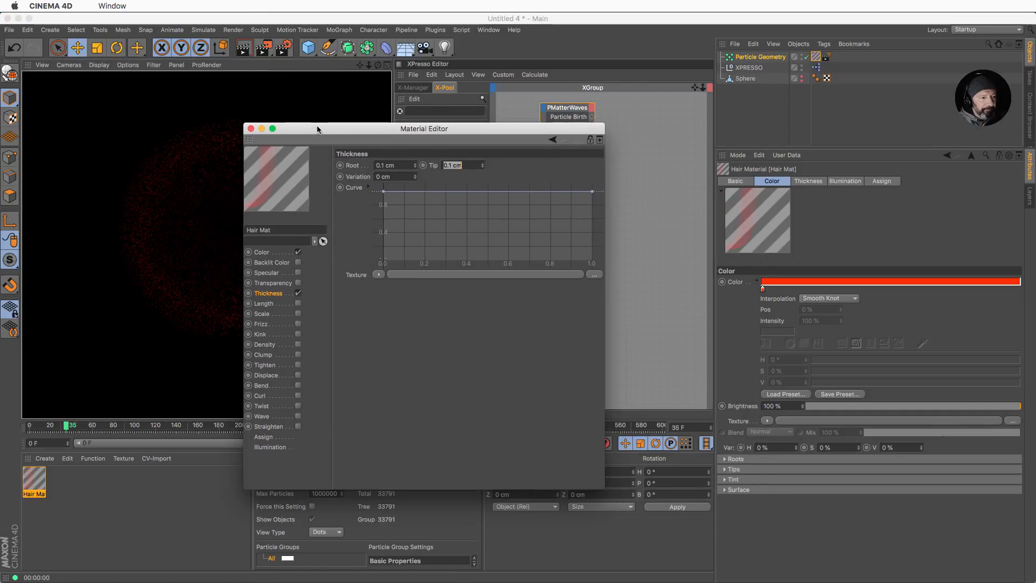
- Set the Hair Material's root and tip thickness to 1 cm and close the material editor
{"action": "double_click", "coordinate": [408, 163]}
{"action": "type", "text": "1"}
{"action": "key", "text": "Tab"}
{"action": "type", "text": "1"}
{"action": "key", "text": "Return"}
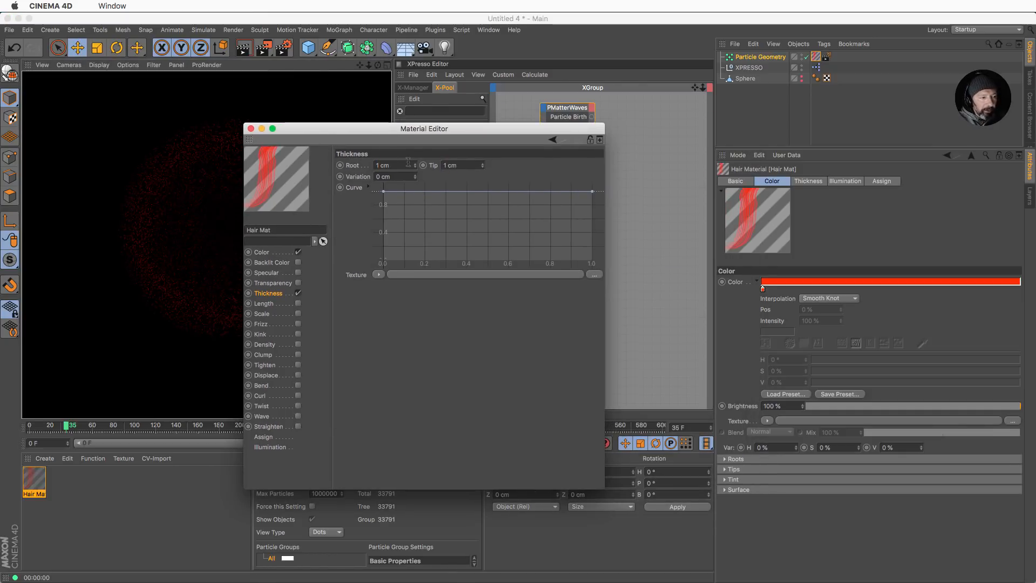
{"action": "left_click", "coordinate": [249, 129]}
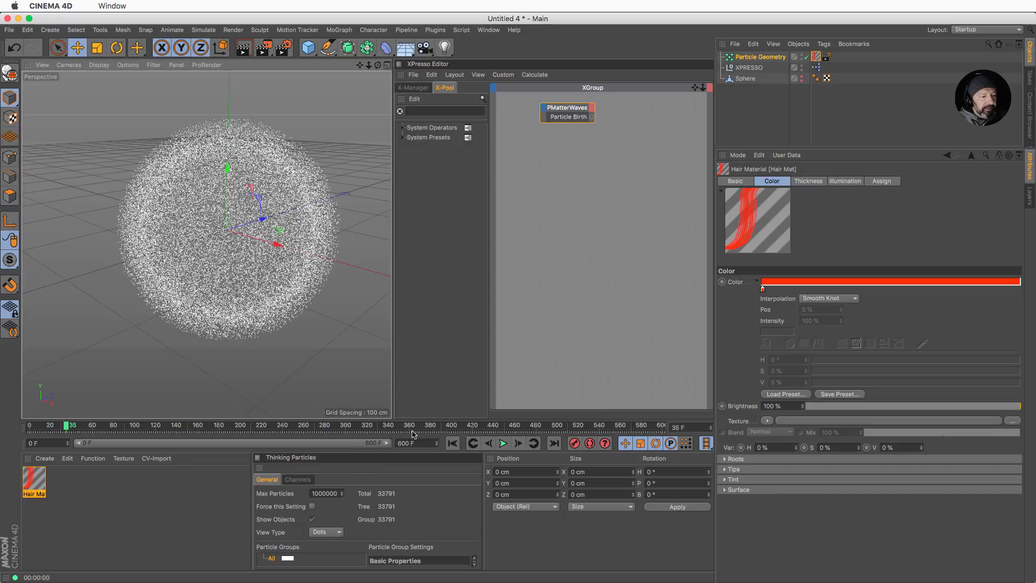
- Add a particle group under All in the Thinking Particles settings and name it "new born"
{"action": "left_click_drag", "start_coordinate": [413, 434], "coordinate": [406, 369]}
{"action": "right_click", "coordinate": [273, 496]}
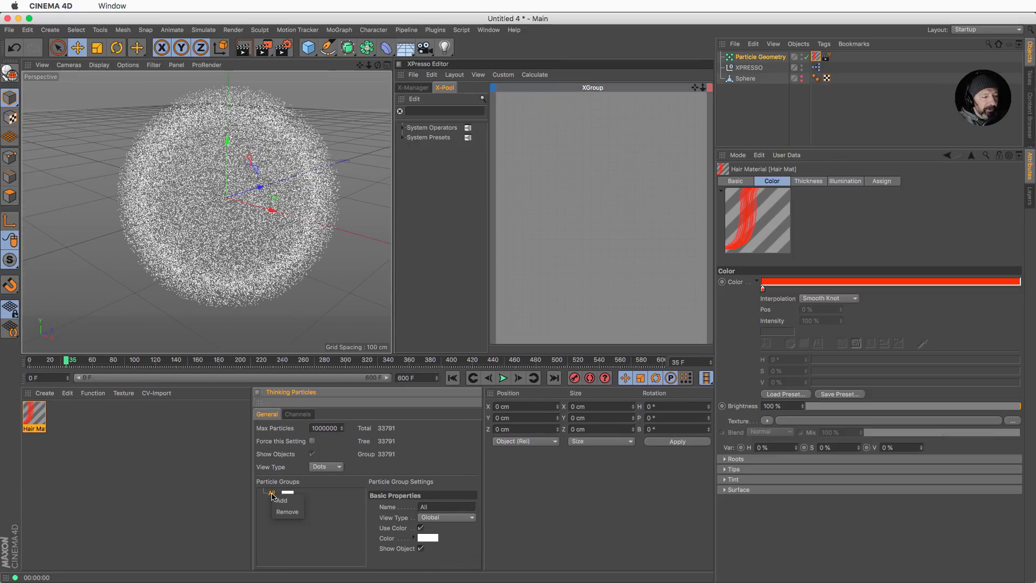
{"action": "left_click", "coordinate": [280, 500]}
{"action": "double_click", "coordinate": [292, 503]}
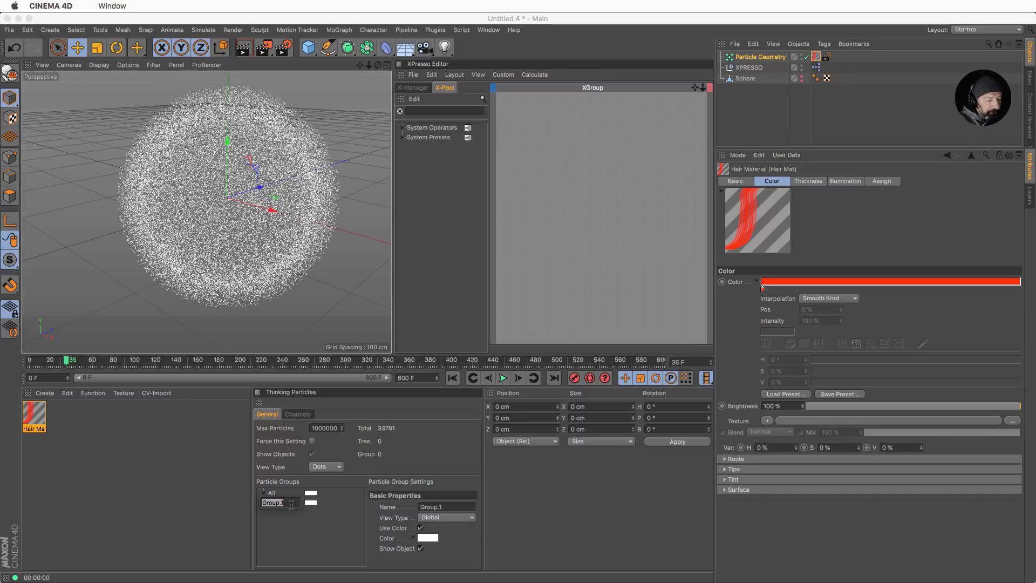
{"action": "type", "text": "new born"}
{"action": "key", "text": "Return"}
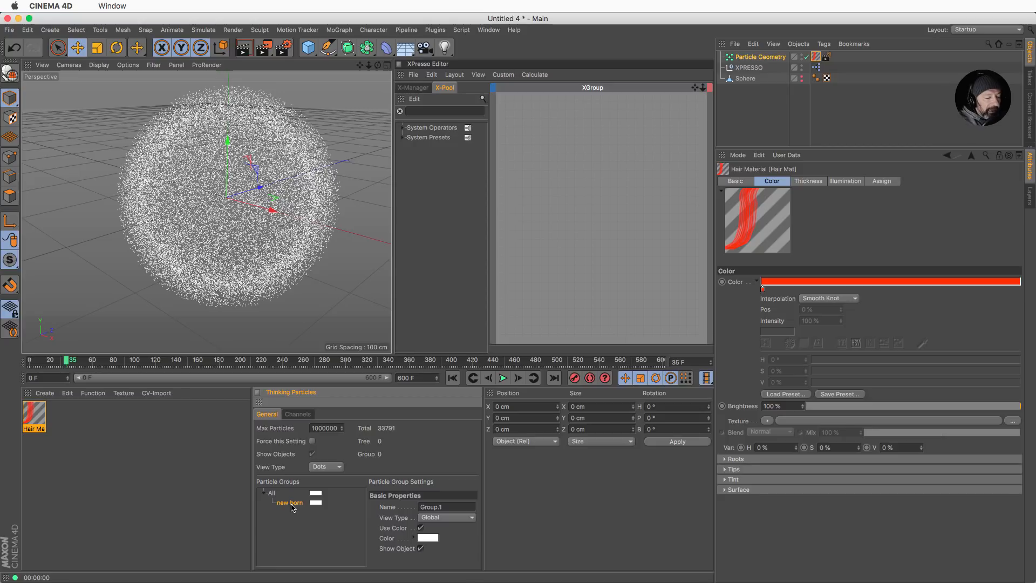
- Add a second particle group under All and name it "older"
{"action": "right_click", "coordinate": [275, 493]}
{"action": "left_click", "coordinate": [280, 500]}
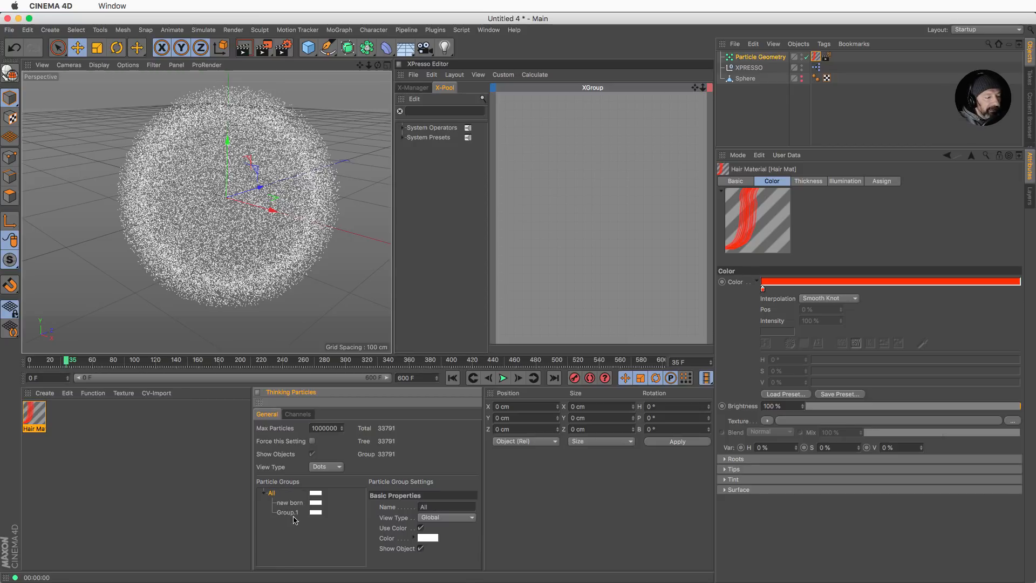
{"action": "double_click", "coordinate": [291, 513]}
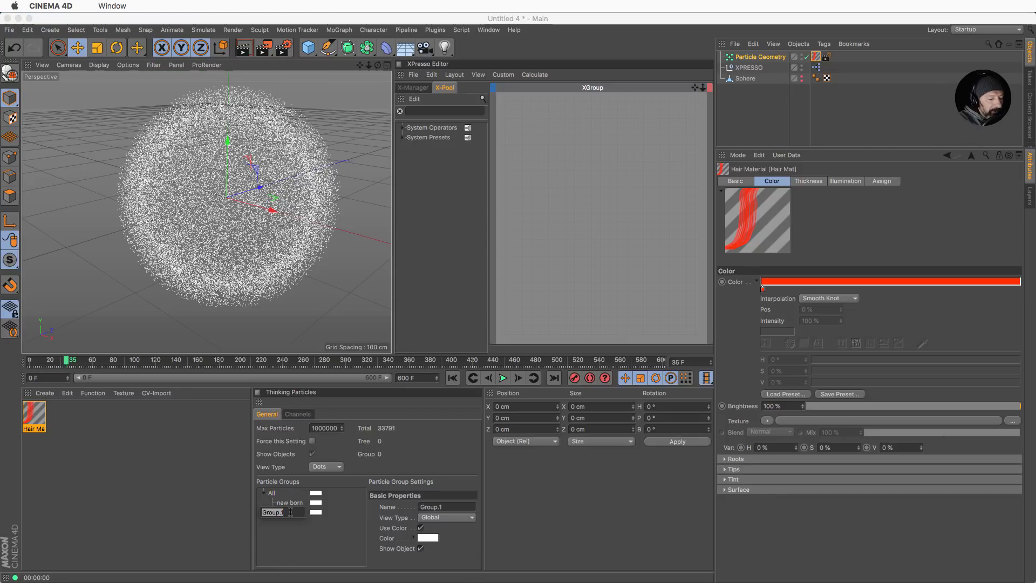
{"action": "type", "text": "older"}
{"action": "key", "text": "Return"}
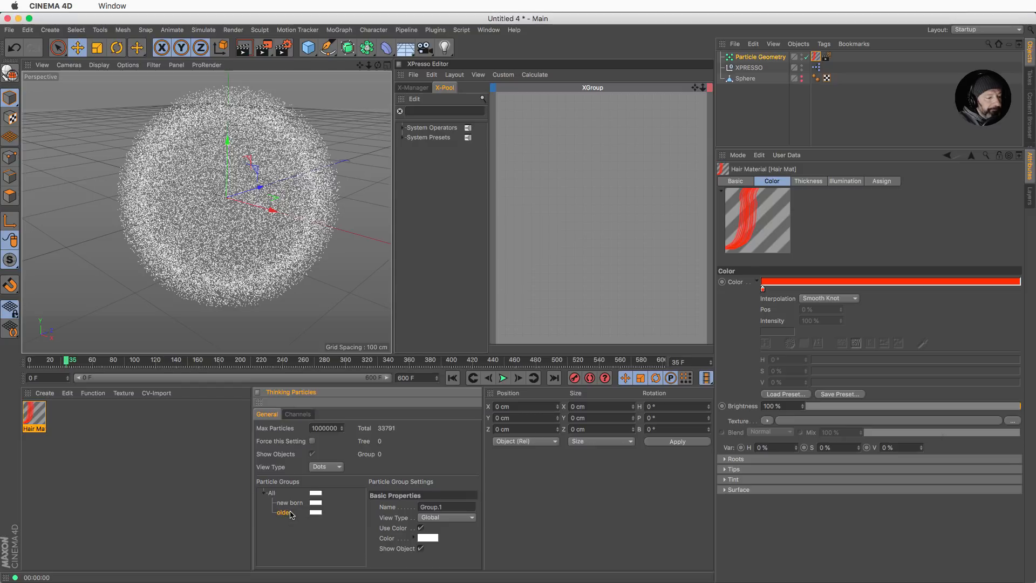
- Color the "new born" group green and the "older" group blue with hue 245° and saturation 100 %
{"action": "left_click", "coordinate": [319, 506]}
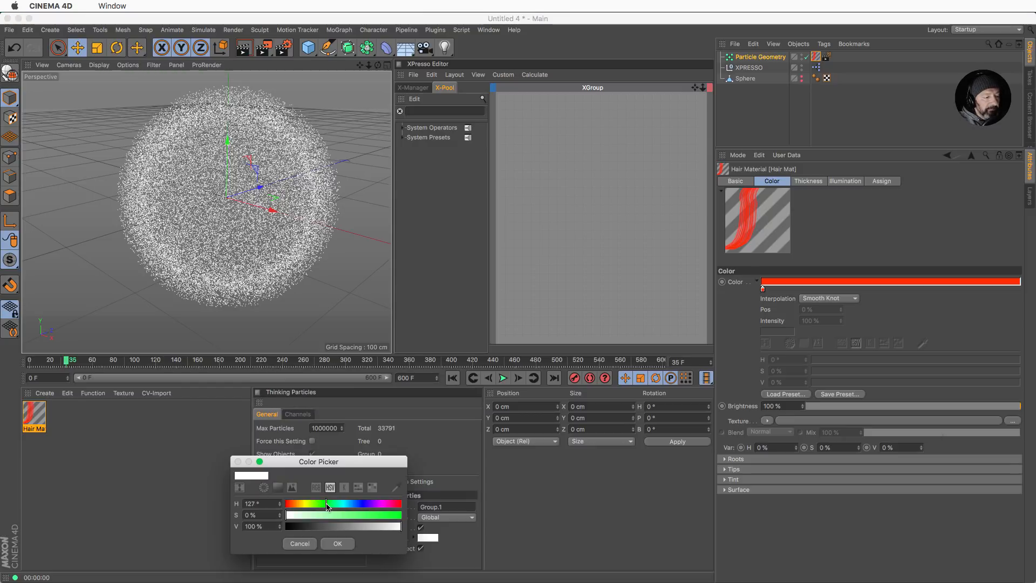
{"action": "left_click", "coordinate": [338, 543]}
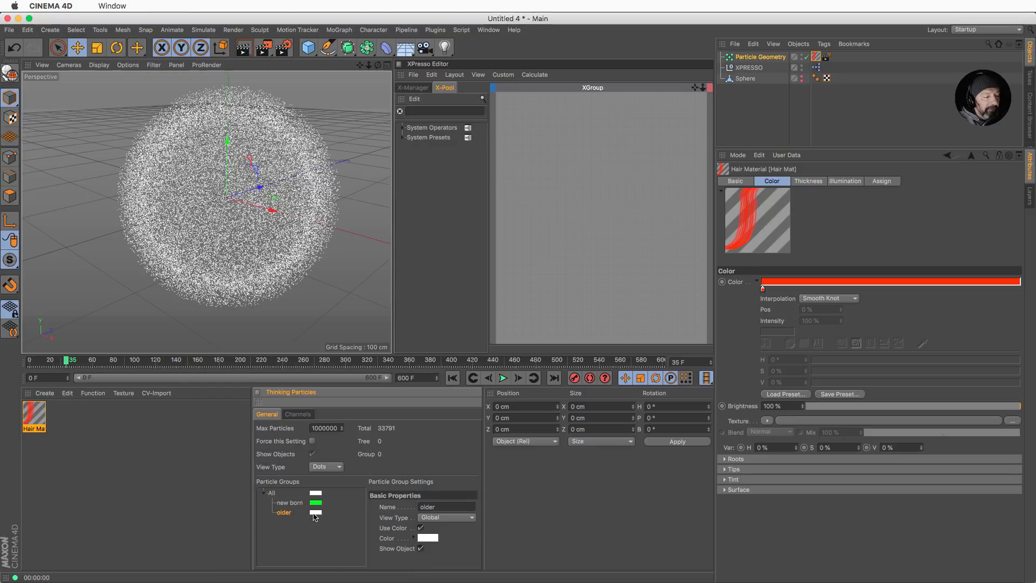
{"action": "left_click", "coordinate": [316, 512]}
{"action": "left_click", "coordinate": [359, 512]}
{"action": "left_click_drag", "start_coordinate": [363, 524], "coordinate": [403, 526]}
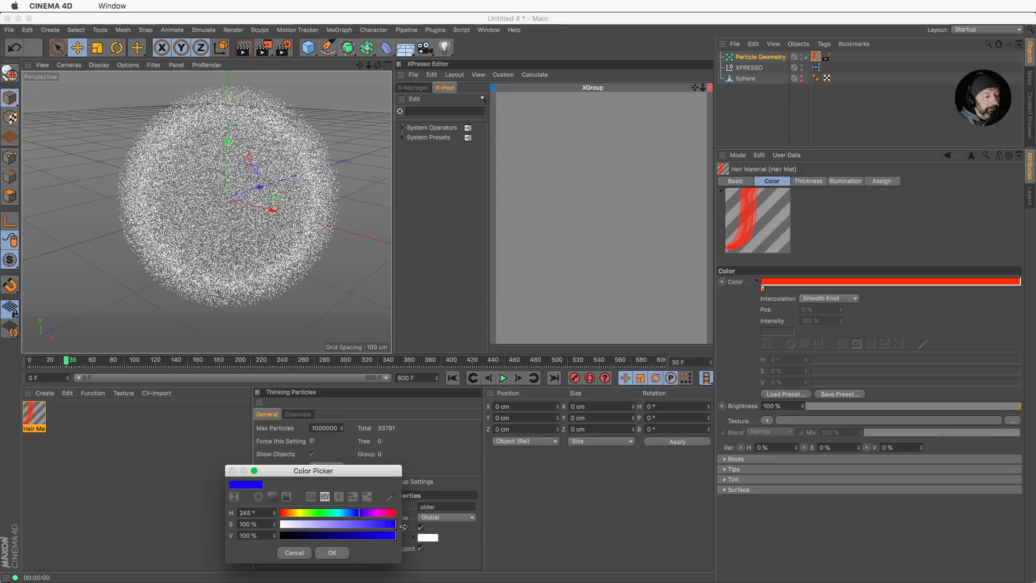
{"action": "left_click", "coordinate": [337, 554]}
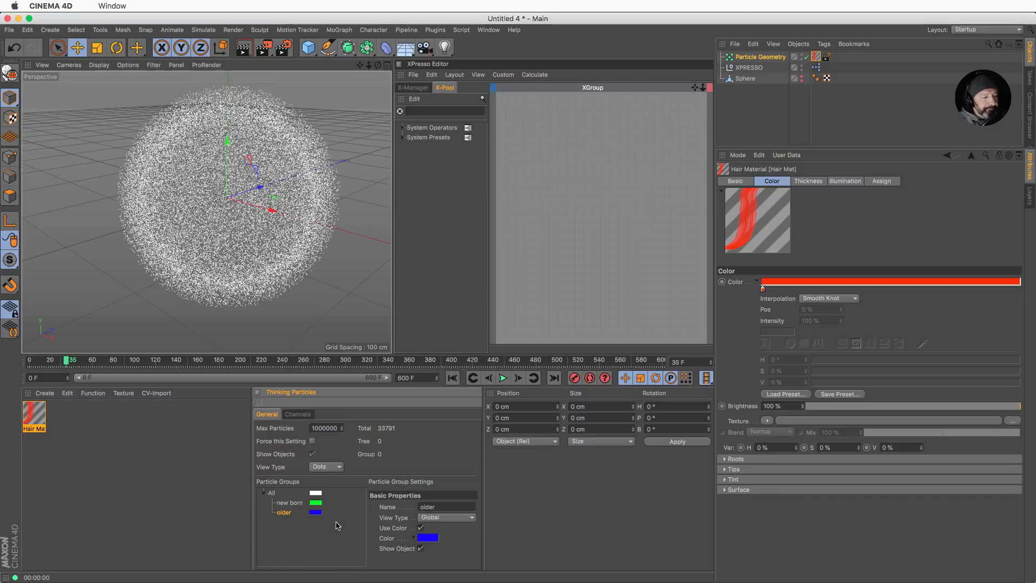
- Replay the particle simulation from the start up to frame 36 to check the particles' colors
{"action": "left_click", "coordinate": [452, 377]}
{"action": "left_click", "coordinate": [502, 378]}
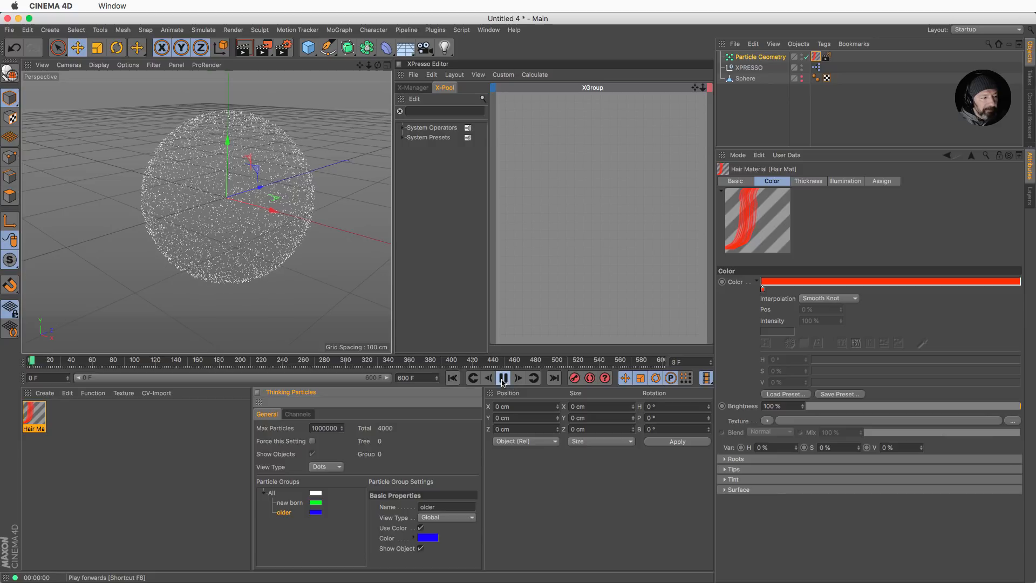
{"action": "left_click", "coordinate": [502, 378]}
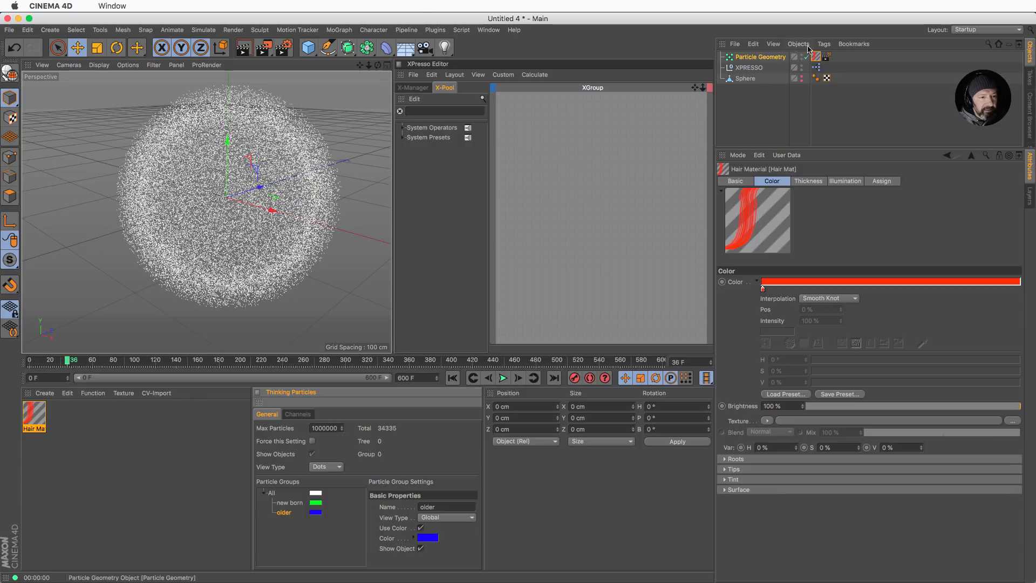
- Reposition the PMatterWaves node in the XPresso graph and add a Thinking Particles PGroup node beside it
{"action": "left_click", "coordinate": [624, 149]}
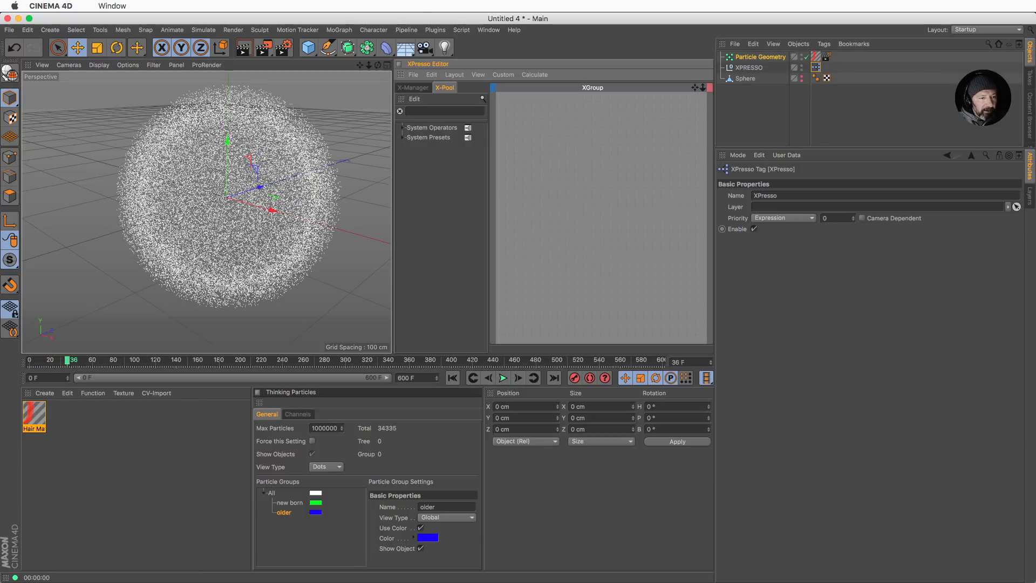
{"action": "middle_click_drag", "start_coordinate": [656, 125], "coordinate": [594, 184], "text": "alt"}
{"action": "middle_click_drag", "start_coordinate": [599, 125], "coordinate": [593, 123], "text": "alt"}
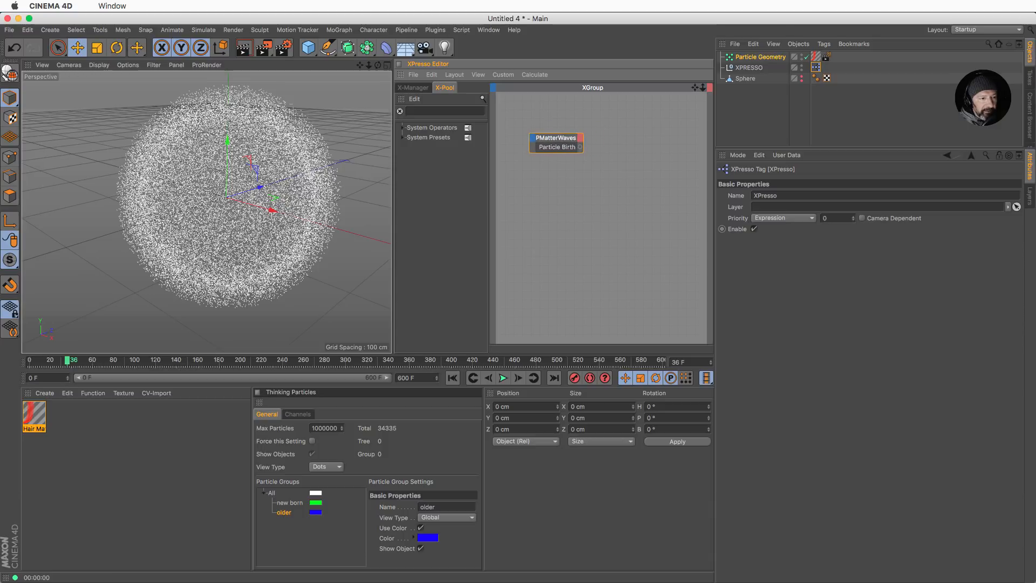
{"action": "left_click_drag", "start_coordinate": [564, 141], "coordinate": [559, 139]}
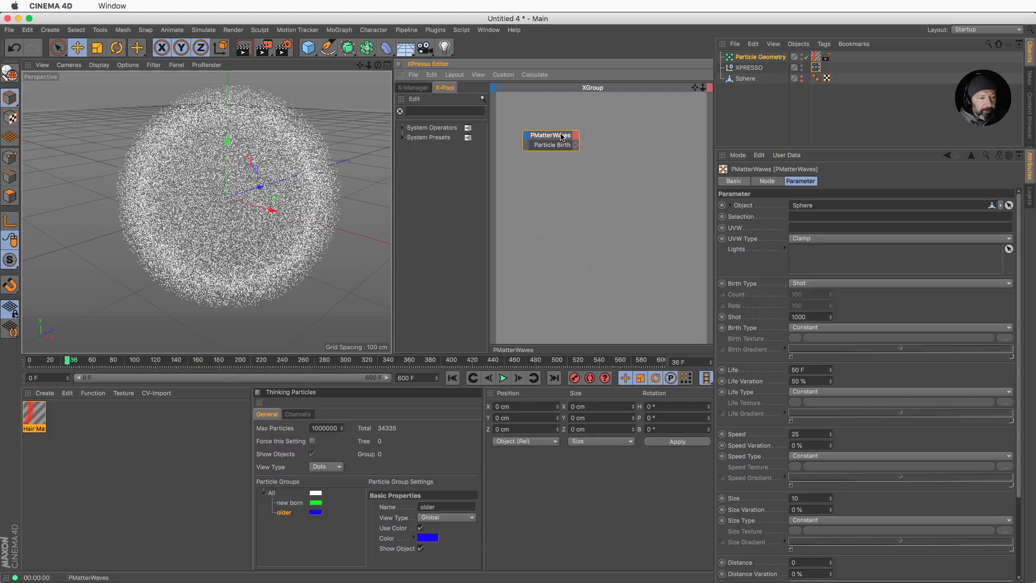
{"action": "right_click", "coordinate": [612, 136]}
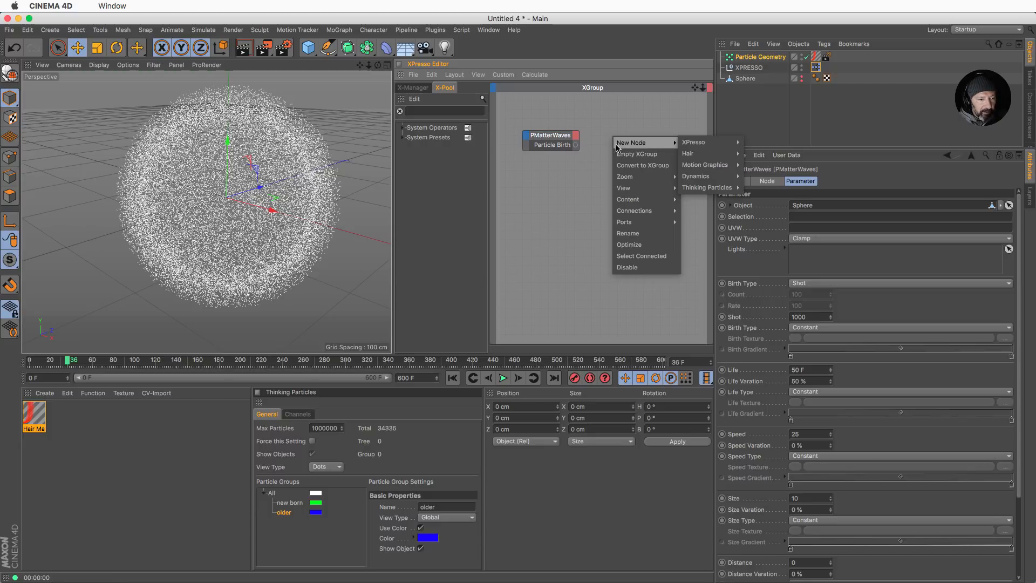
{"action": "mouse_move", "coordinate": [659, 141]}
{"action": "mouse_move", "coordinate": [713, 188]}
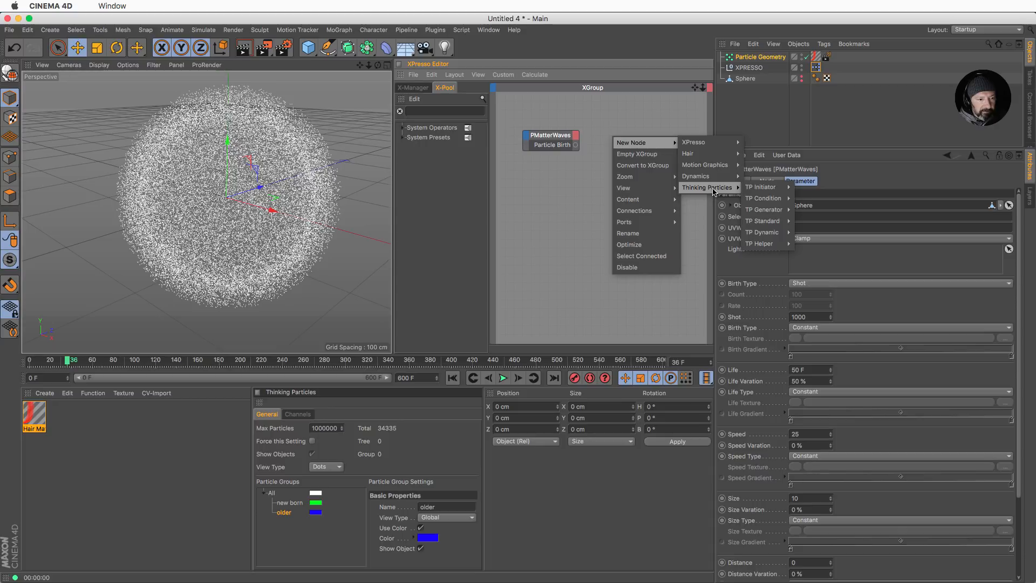
{"action": "mouse_move", "coordinate": [776, 212]}
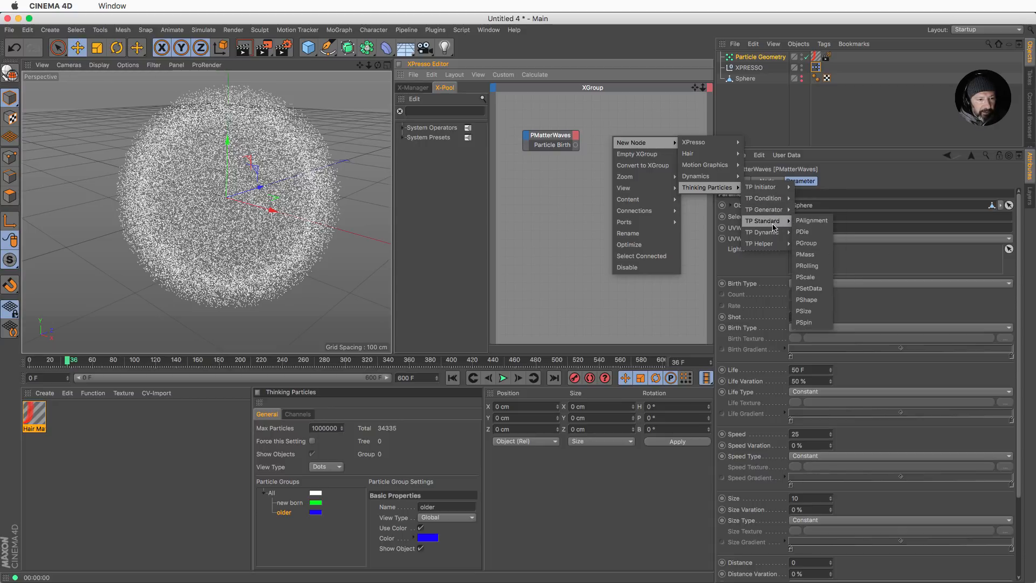
{"action": "left_click", "coordinate": [815, 245]}
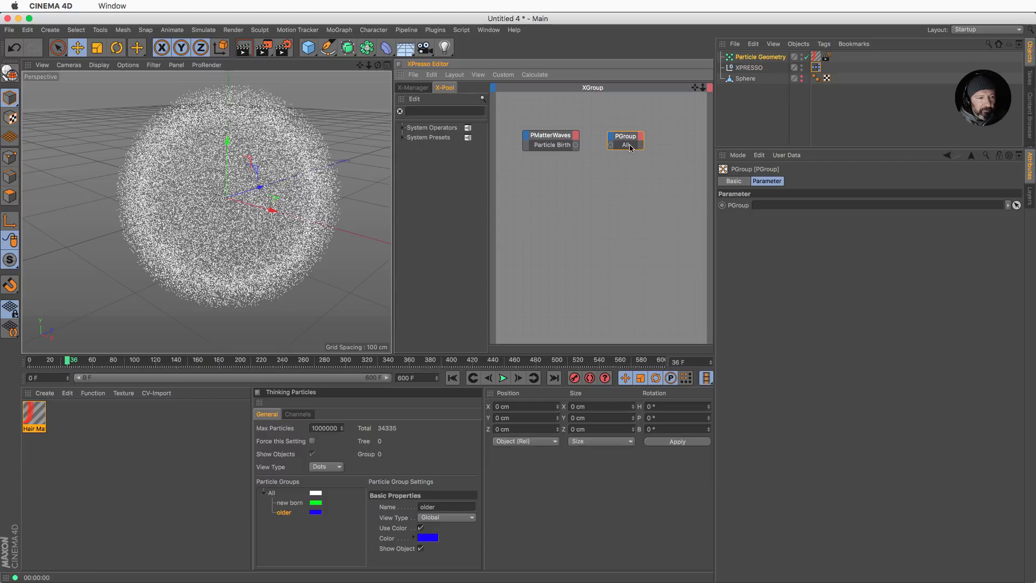
- Assign the "new born" group to the PGroup node and connect PMatterWaves' Particle Birth output to it
{"action": "left_click_drag", "start_coordinate": [291, 505], "coordinate": [774, 206]}
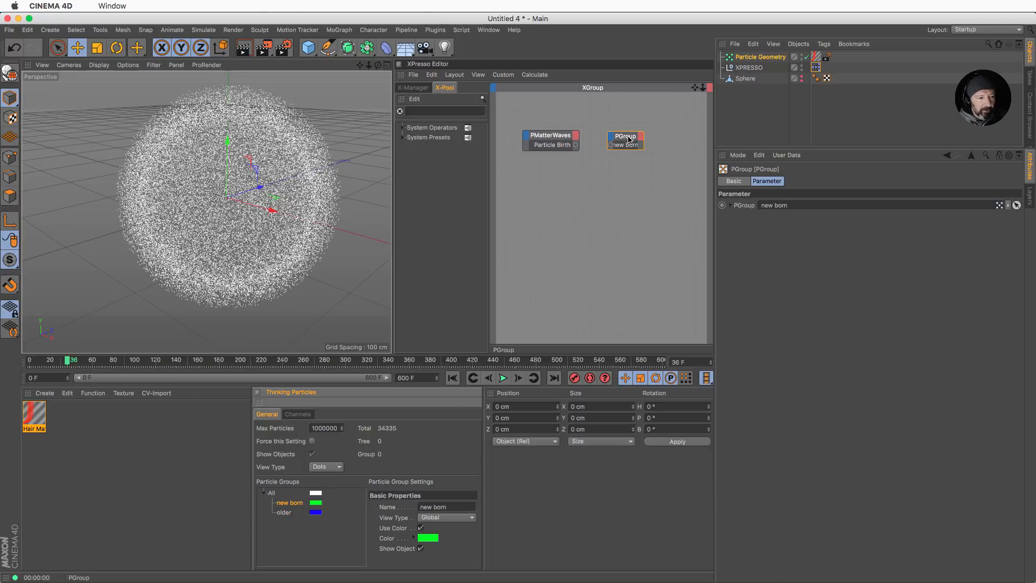
{"action": "double_click", "coordinate": [628, 138]}
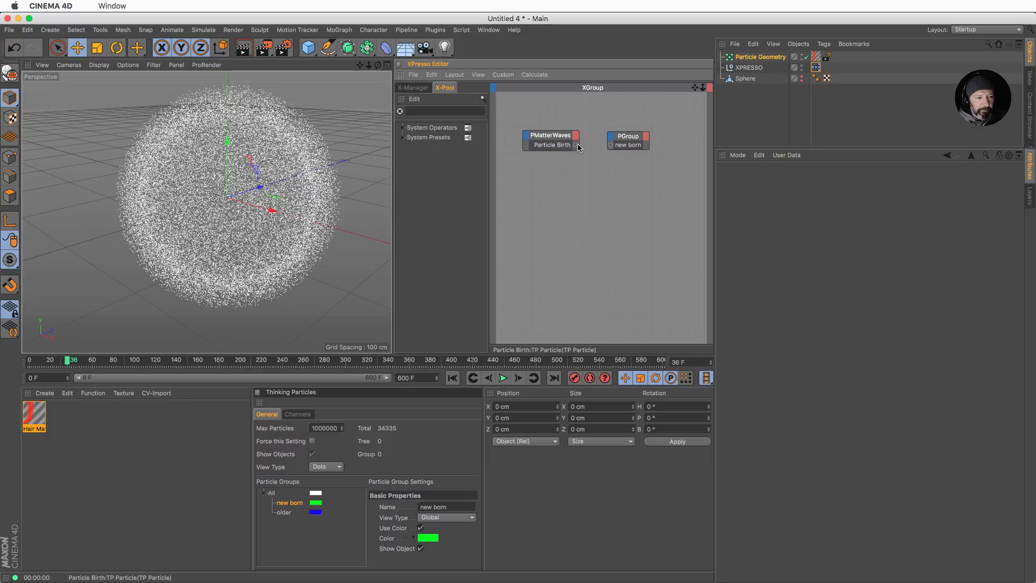
{"action": "left_click_drag", "start_coordinate": [587, 147], "coordinate": [613, 151]}
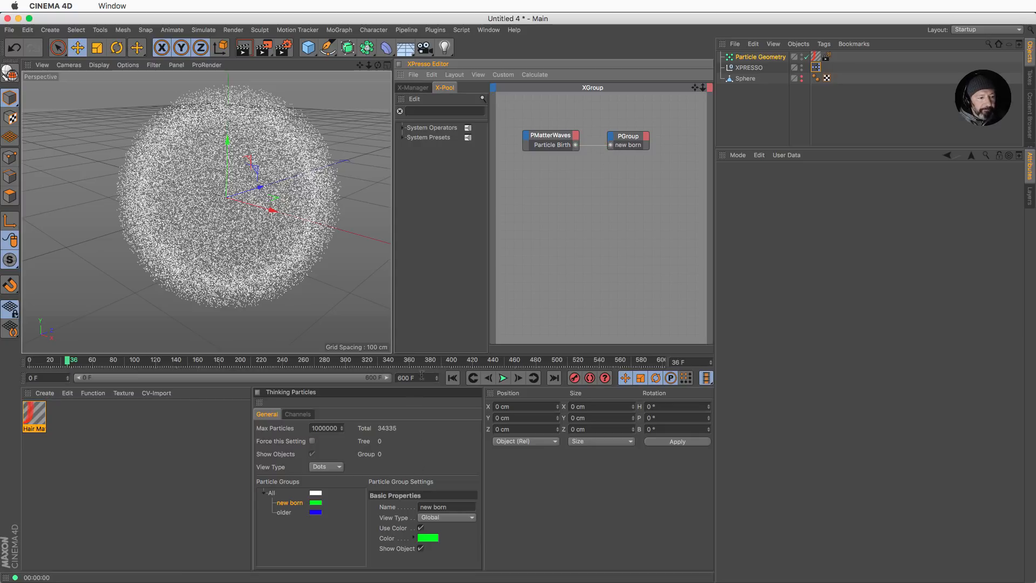
- Play the simulation from the first frame to check the color of the emitted particles
{"action": "left_click", "coordinate": [454, 378]}
{"action": "left_click", "coordinate": [503, 378]}
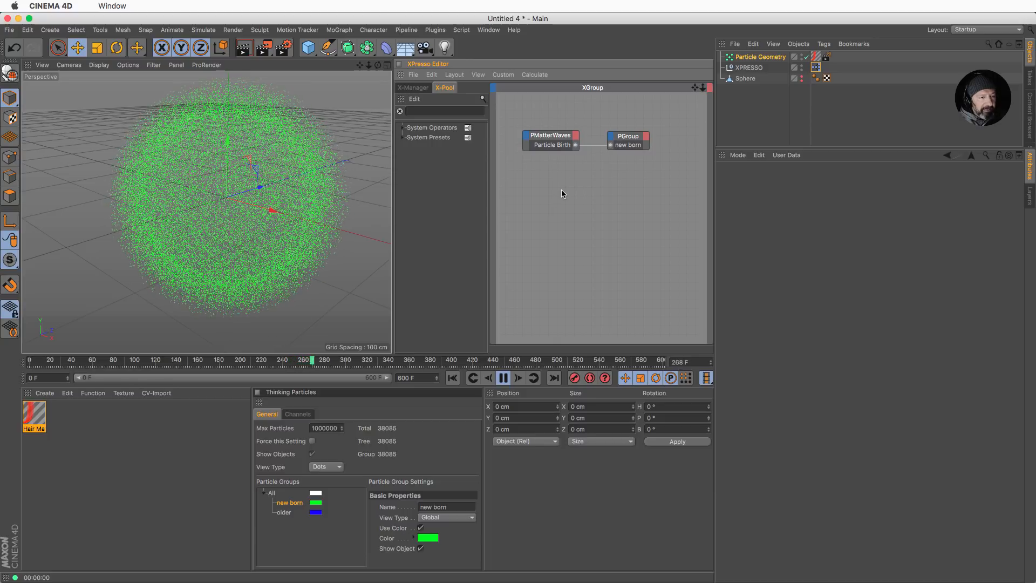
{"action": "left_click_drag", "start_coordinate": [513, 109], "coordinate": [680, 178]}
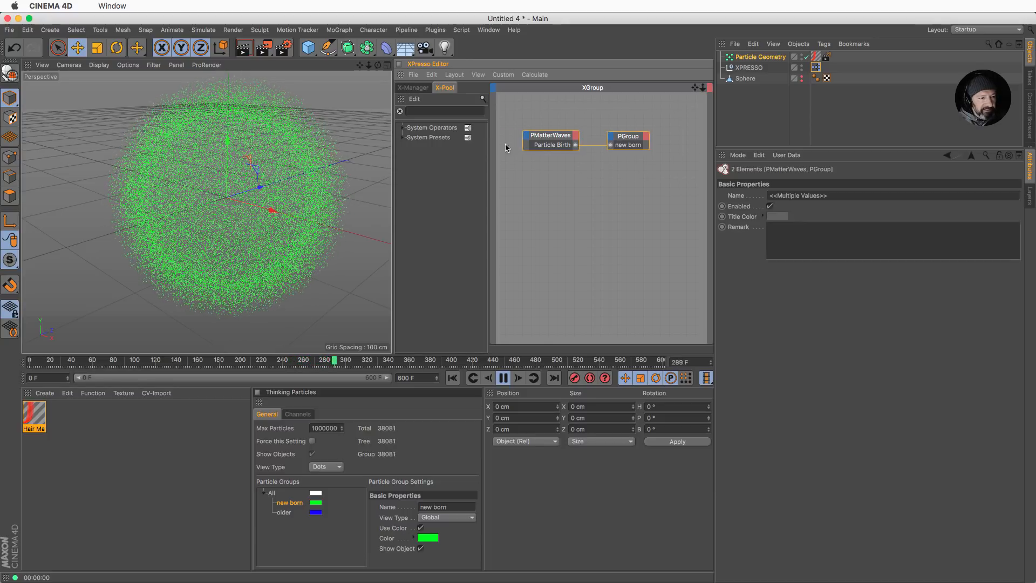
{"action": "left_click", "coordinate": [620, 176]}
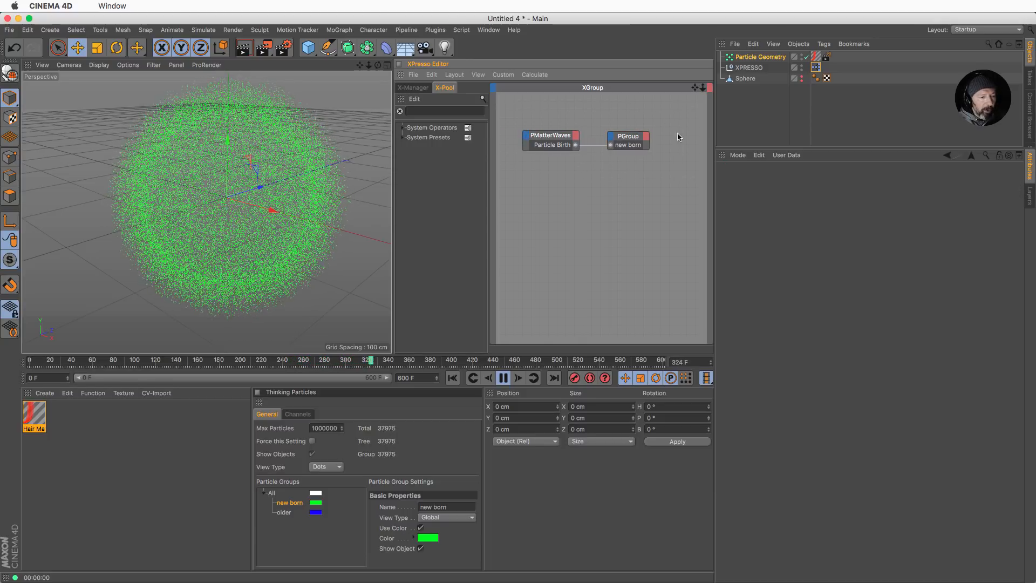
- Add a Thinking Particles PAge condition node and place it below the PGroup node
{"action": "right_click", "coordinate": [552, 187]}
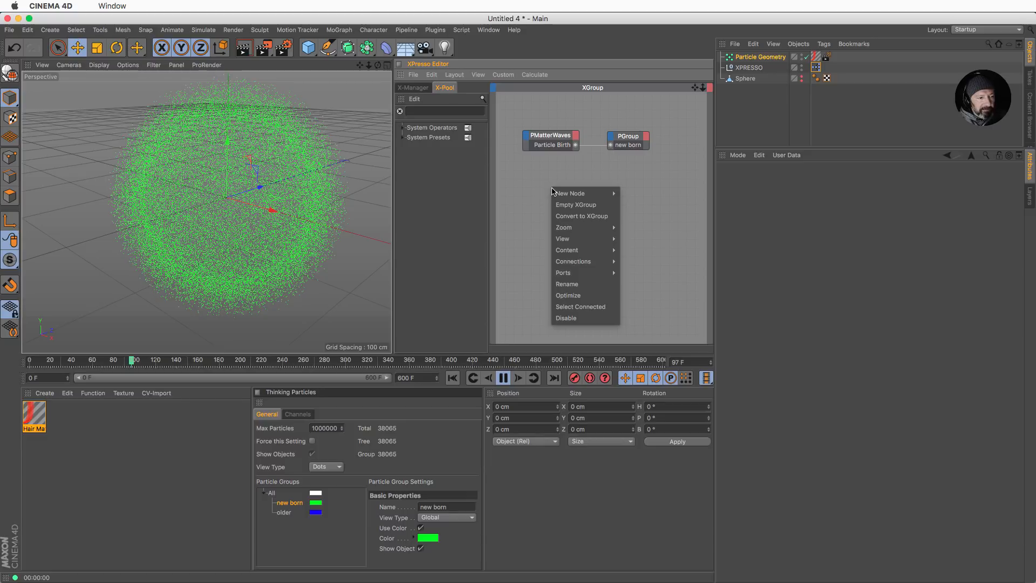
{"action": "mouse_move", "coordinate": [559, 196]}
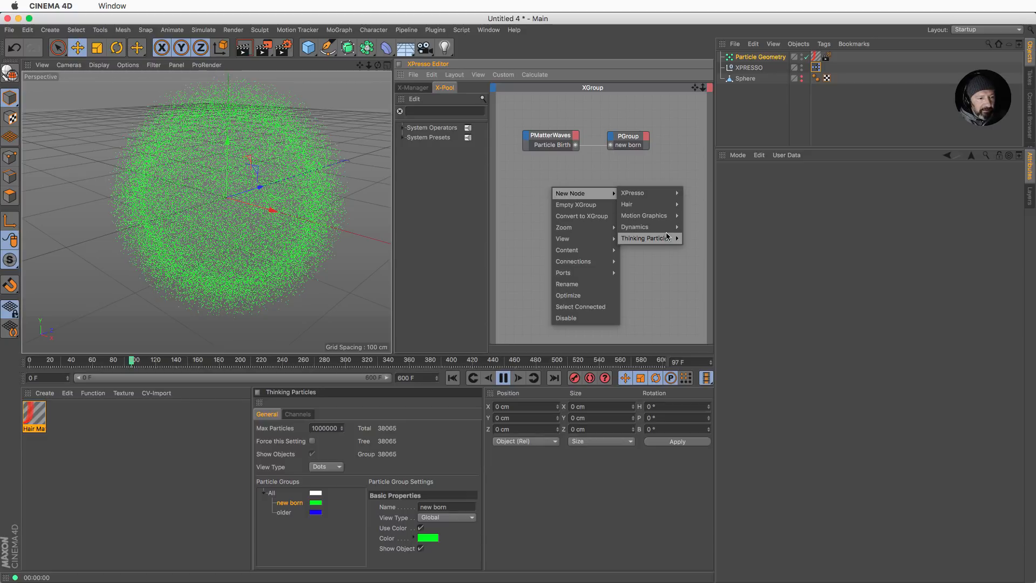
{"action": "mouse_move", "coordinate": [668, 237]}
{"action": "mouse_move", "coordinate": [729, 237]}
{"action": "mouse_move", "coordinate": [701, 249]}
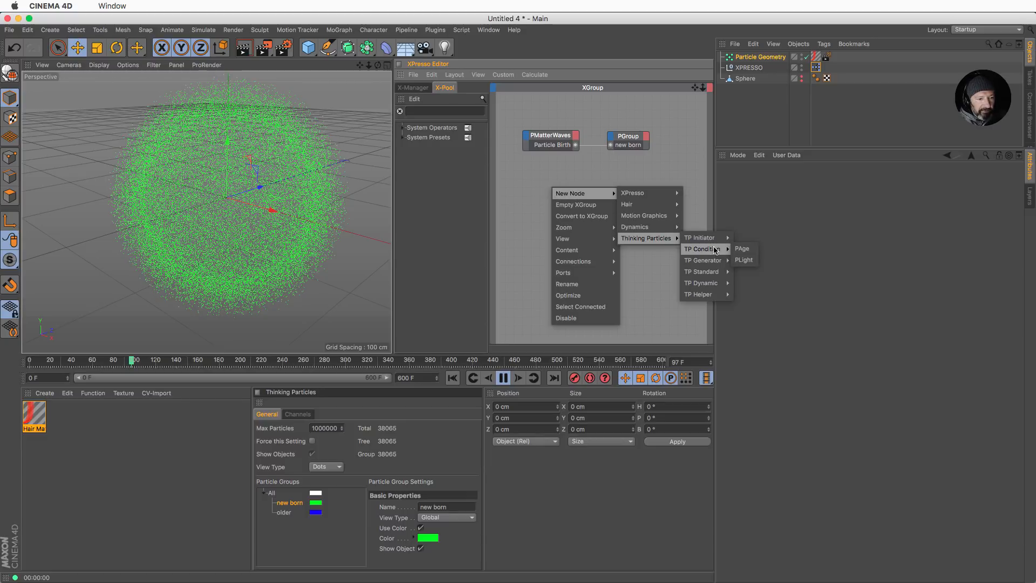
{"action": "left_click", "coordinate": [747, 249]}
{"action": "left_click_drag", "start_coordinate": [559, 182], "coordinate": [608, 199]}
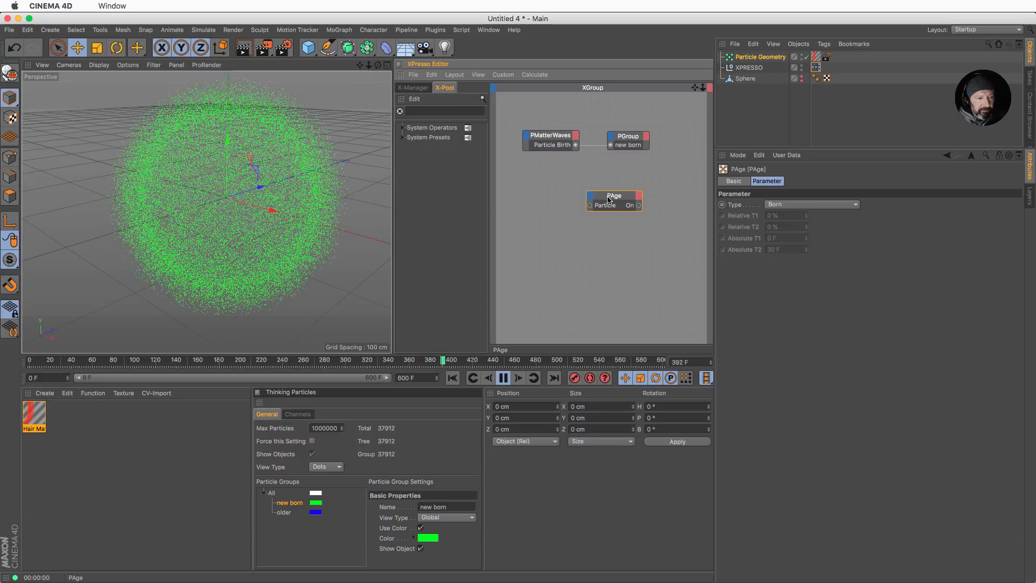
{"action": "left_click", "coordinate": [563, 143]}
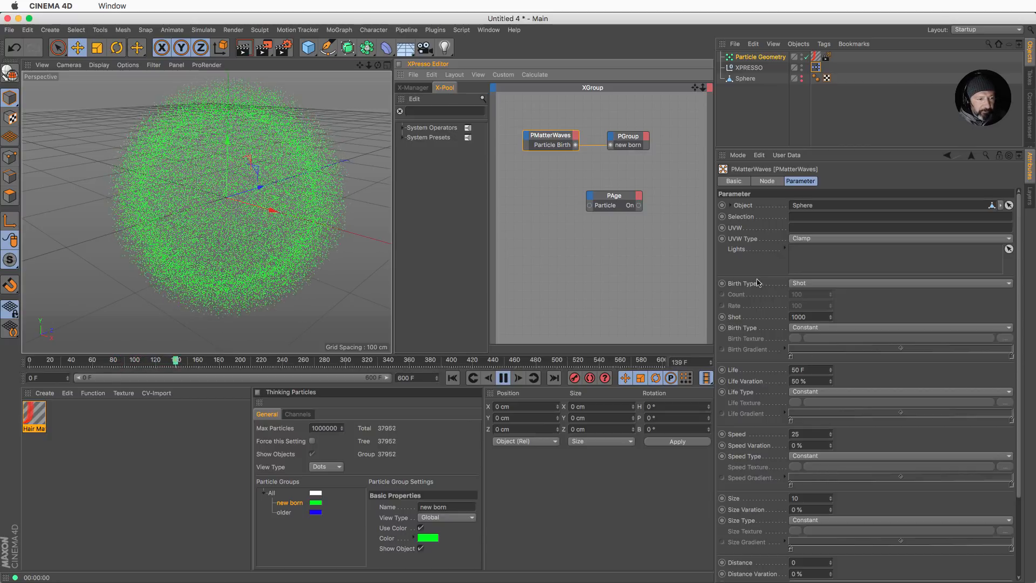
{"action": "left_click_drag", "start_coordinate": [612, 199], "coordinate": [614, 198]}
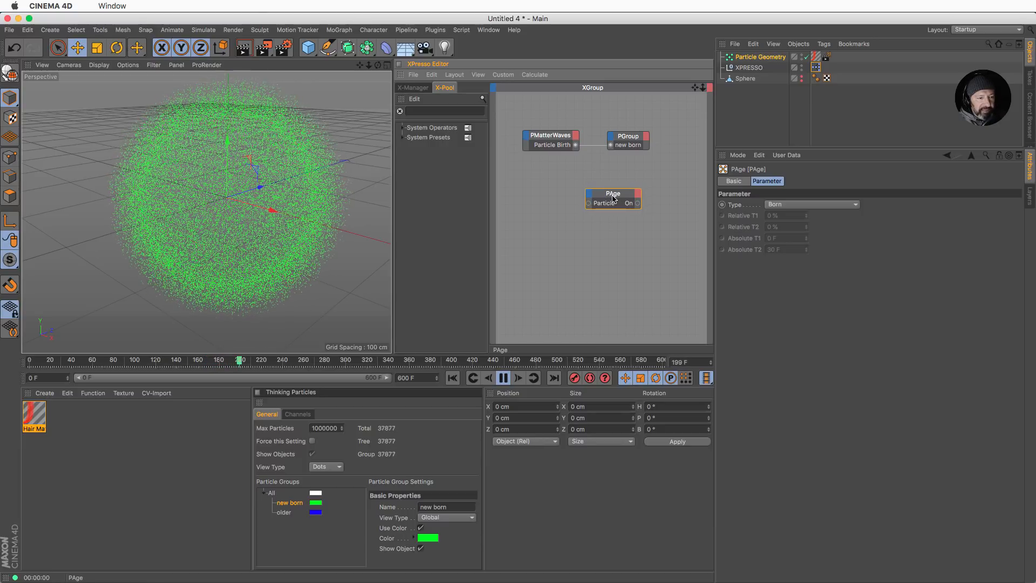
- Add a P Pass node for the "new born" group and connect its output to PAge's Particle input
{"action": "right_click", "coordinate": [528, 196]}
{"action": "mouse_move", "coordinate": [567, 203]}
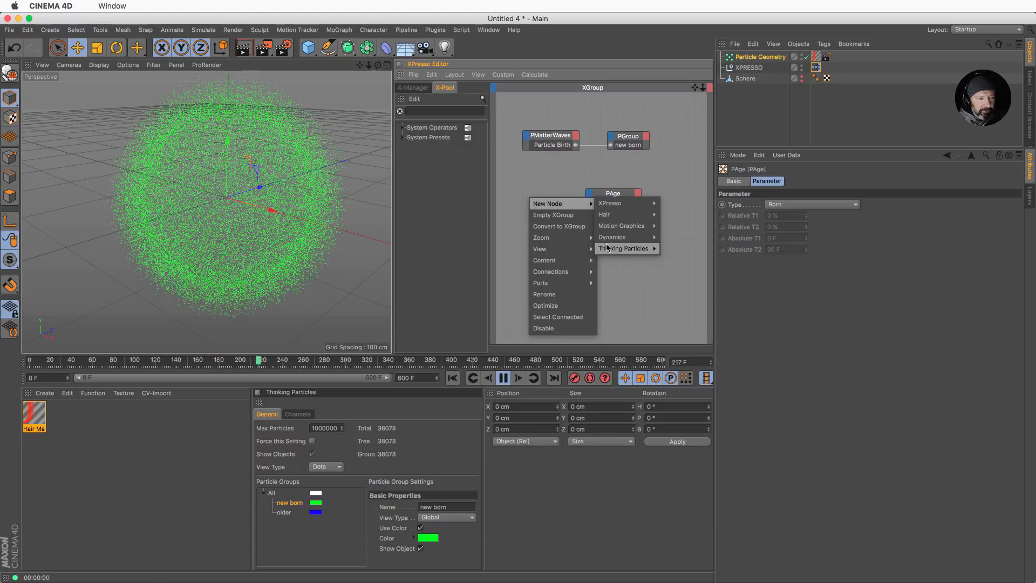
{"action": "mouse_move", "coordinate": [608, 249]}
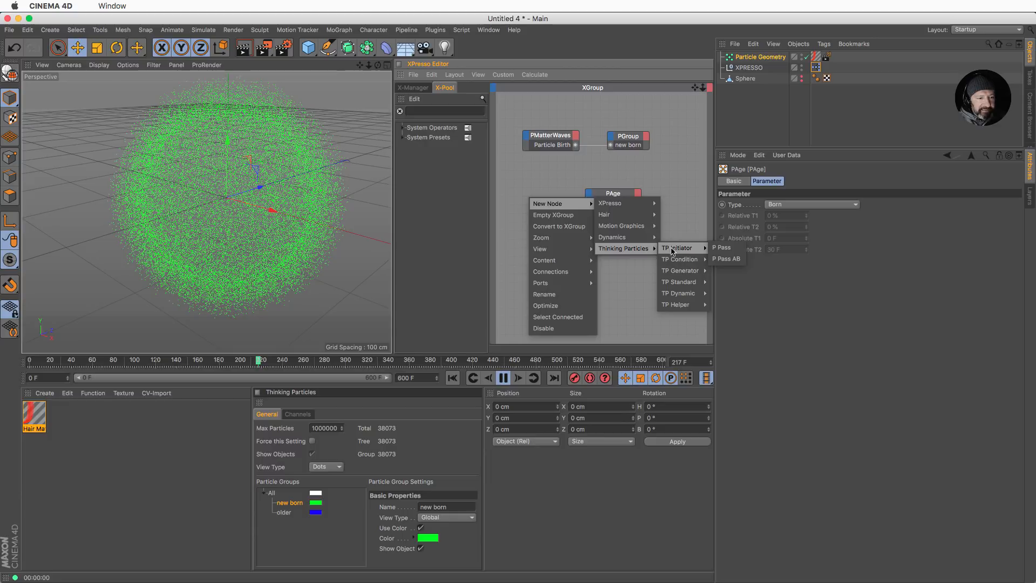
{"action": "left_click", "coordinate": [721, 247]}
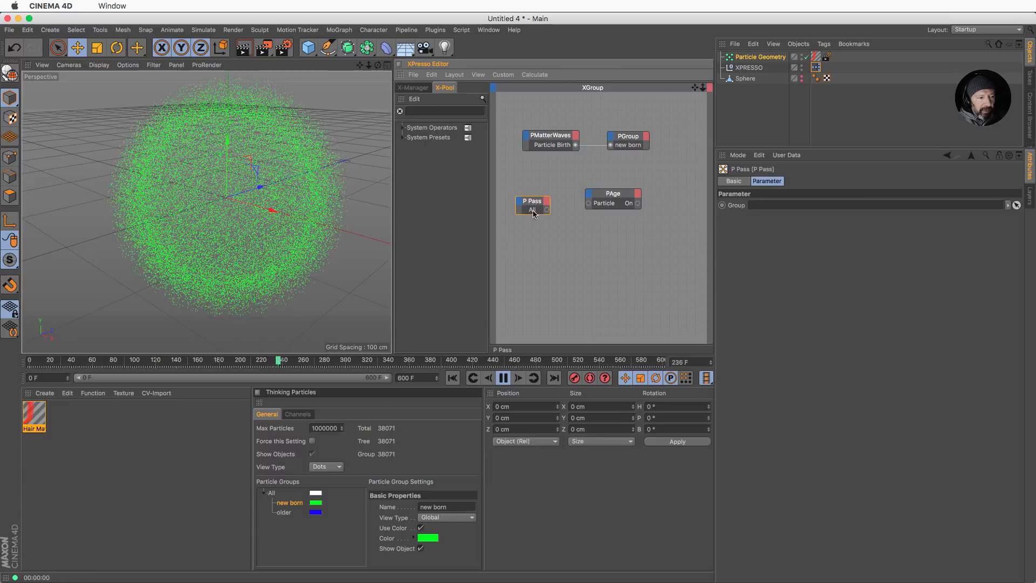
{"action": "left_click_drag", "start_coordinate": [290, 502], "coordinate": [588, 205]}
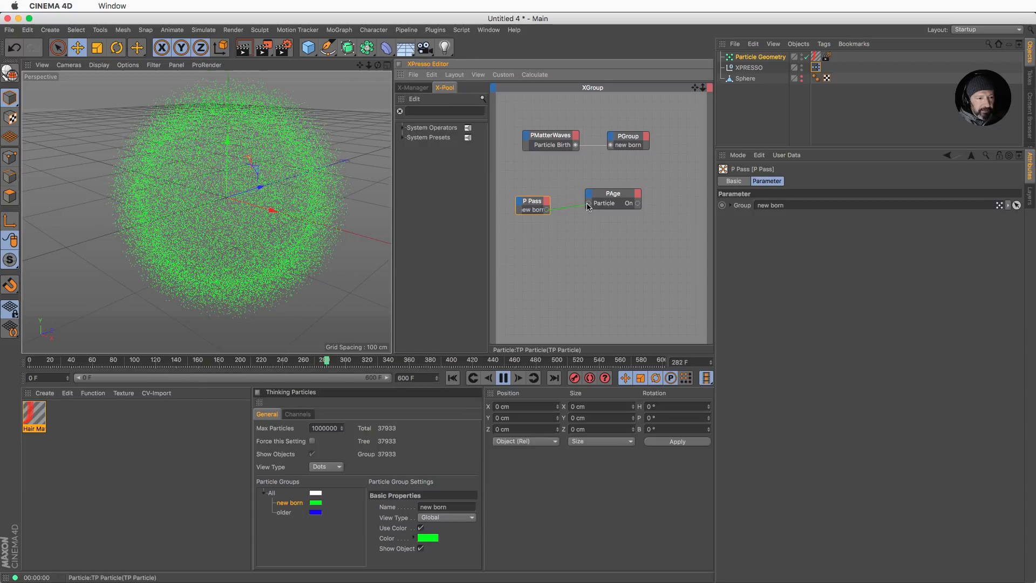
- Set the PAge node's type to Relative, with Relative T1 at 50 % and Relative T2 at 100 %
{"action": "left_click", "coordinate": [618, 199]}
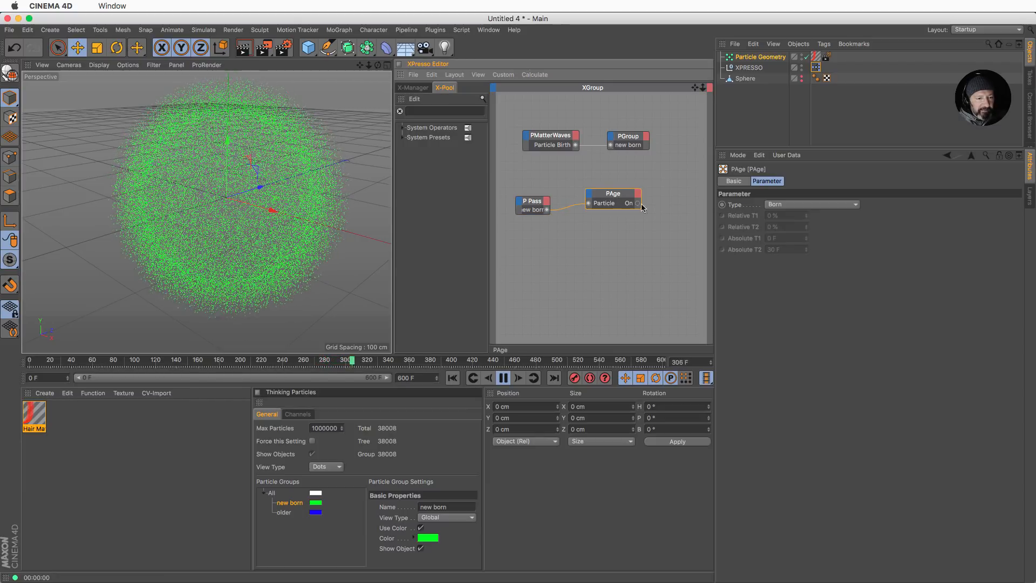
{"action": "left_click", "coordinate": [801, 205]}
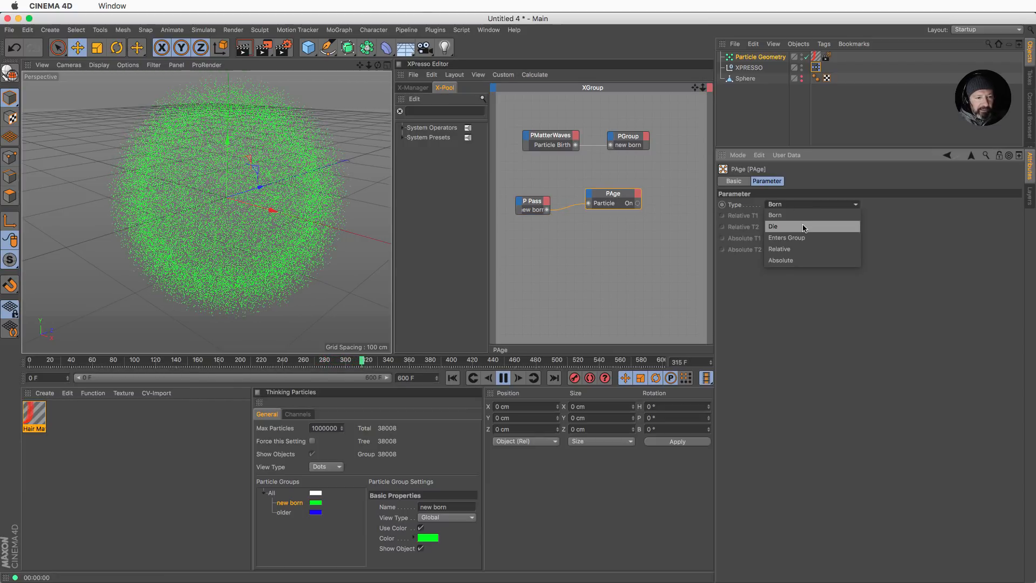
{"action": "left_click", "coordinate": [804, 227]}
{"action": "left_click", "coordinate": [802, 205]}
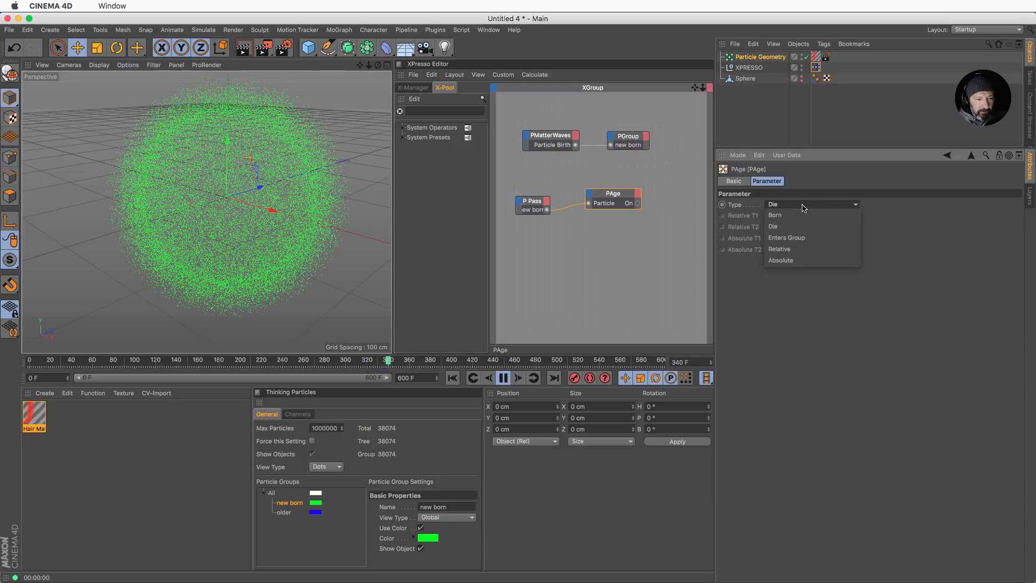
{"action": "left_click", "coordinate": [798, 249]}
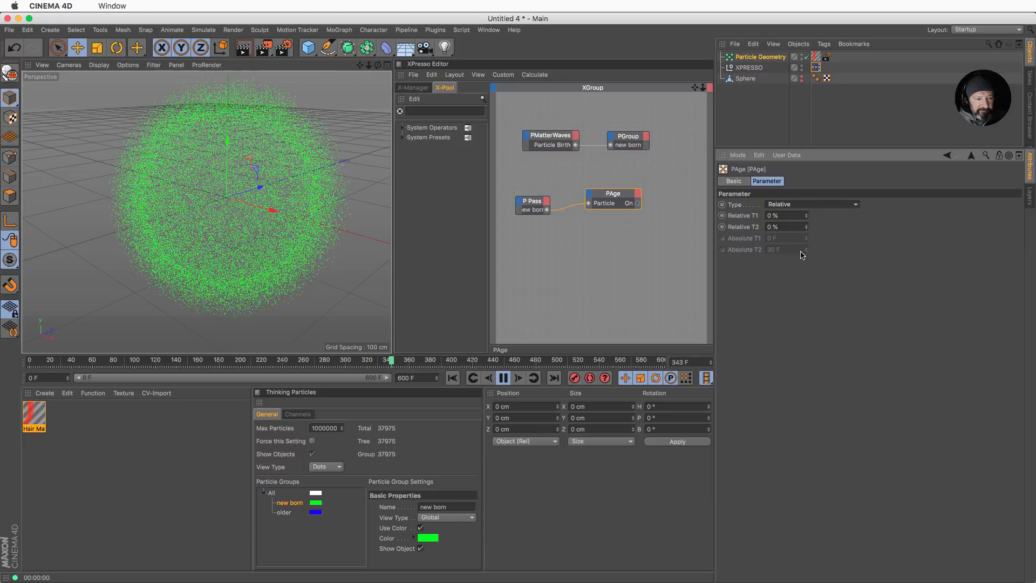
{"action": "left_click", "coordinate": [788, 216]}
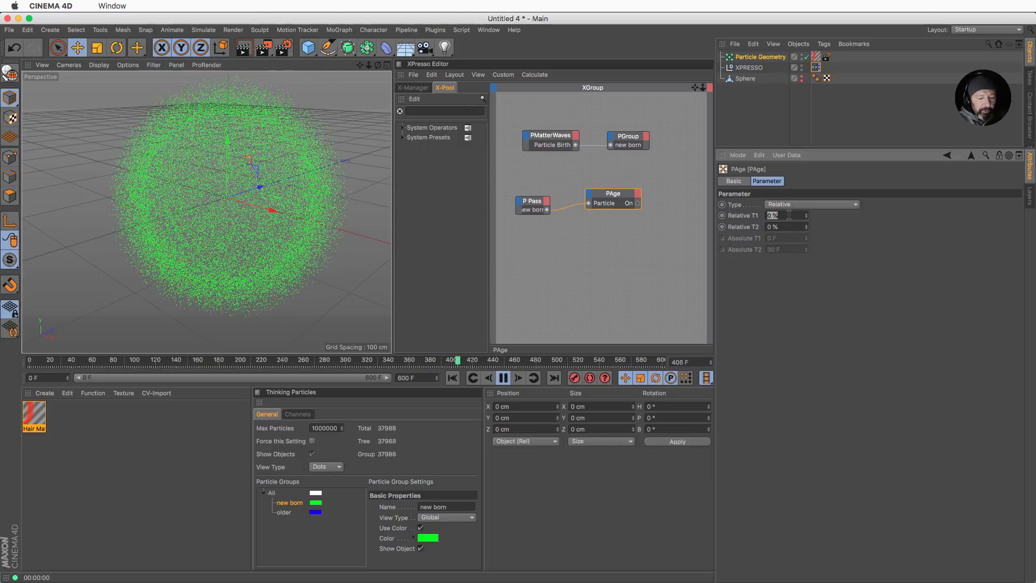
{"action": "type", "text": "50"}
{"action": "key", "text": "Tab"}
{"action": "type", "text": "10"}
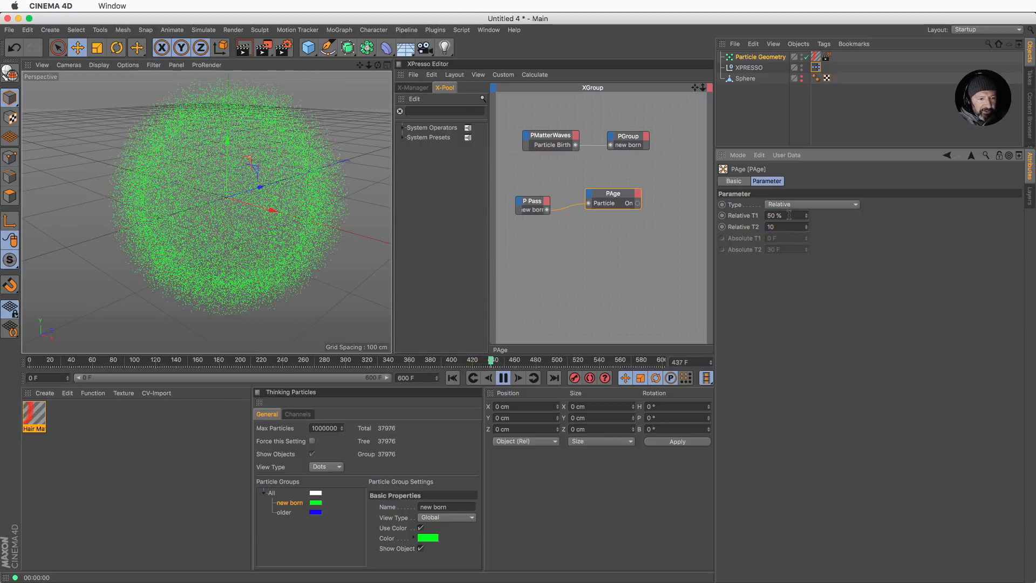
{"action": "type", "text": "0"}
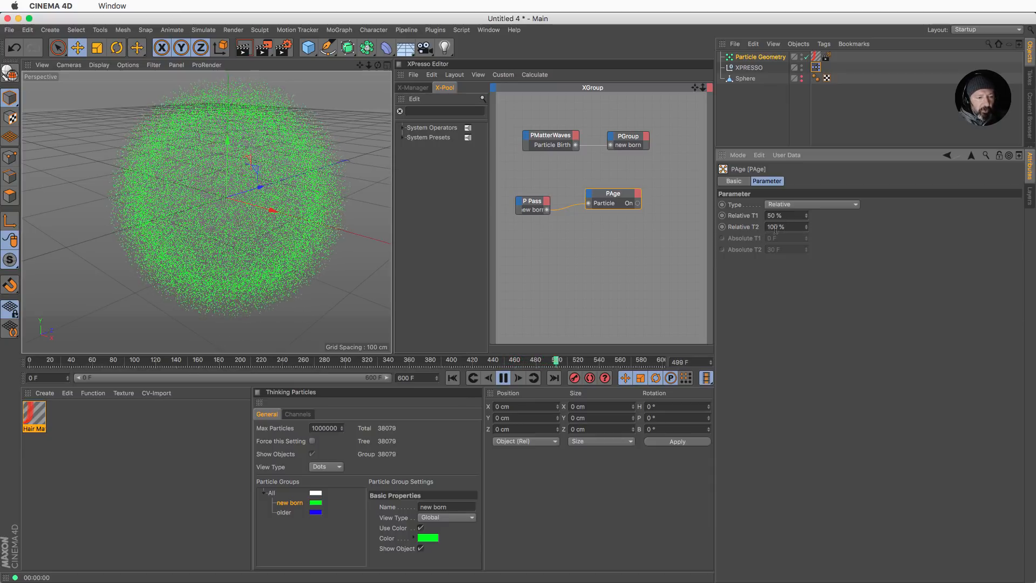
{"action": "left_click", "coordinate": [550, 135]}
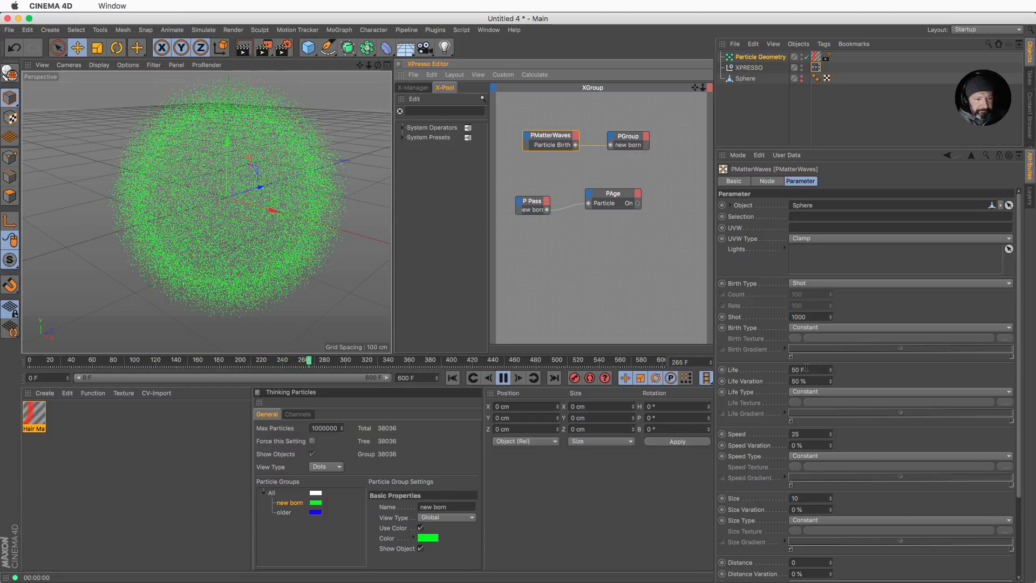
{"action": "left_click", "coordinate": [614, 198]}
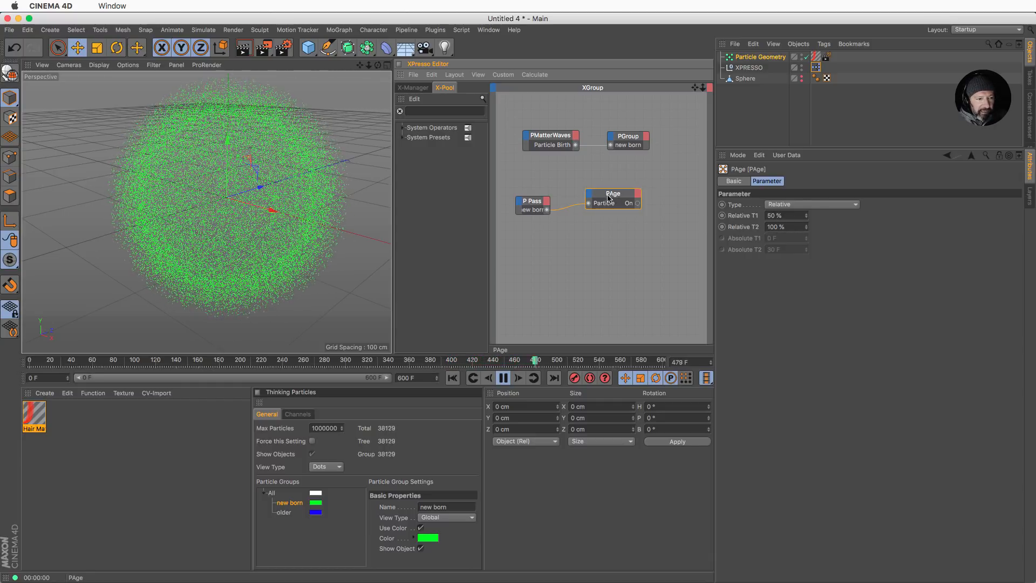
- Move the PAge node down, duplicate the PGroup node above it and assign the "older" group to the copy
{"action": "left_click_drag", "start_coordinate": [614, 199], "coordinate": [604, 237]}
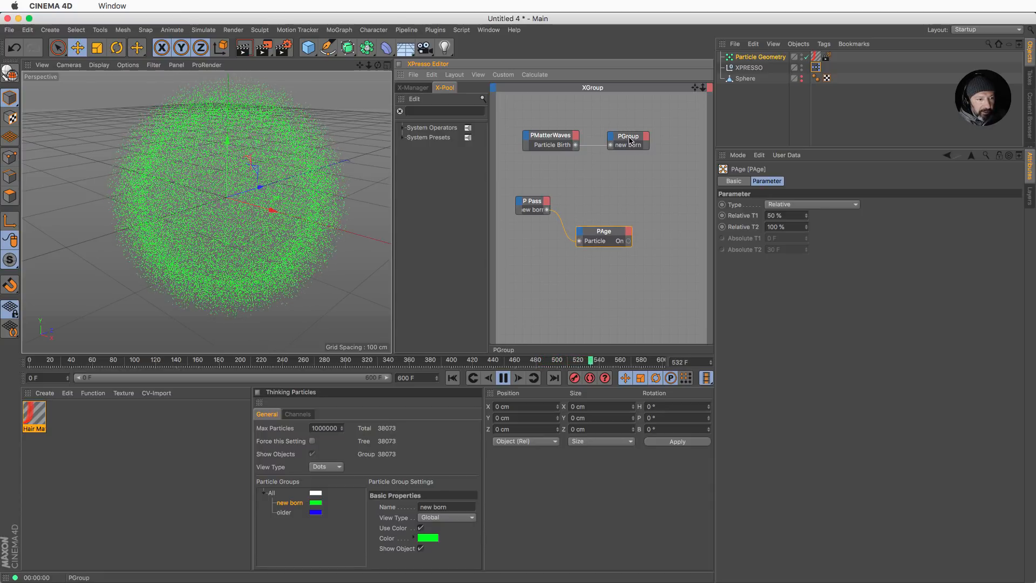
{"action": "left_click_drag", "start_coordinate": [629, 140], "coordinate": [658, 187], "text": "ctrl"}
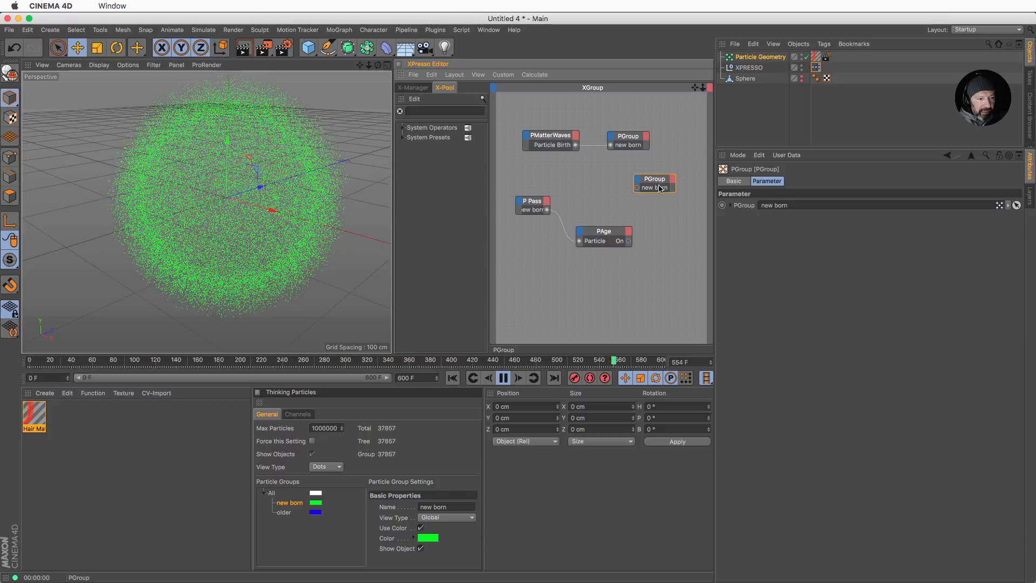
{"action": "left_click_drag", "start_coordinate": [285, 513], "coordinate": [657, 194]}
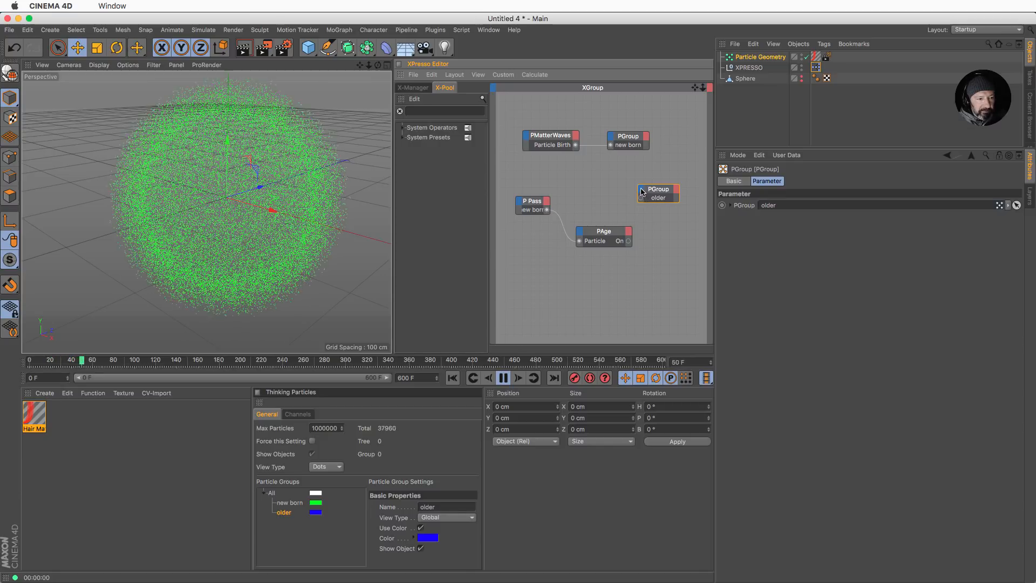
- Add the missing input port to the "older" PGroup node and fit the PGroup and P Pass nodes to their contents
{"action": "left_click", "coordinate": [641, 192]}
{"action": "left_click", "coordinate": [646, 195]}
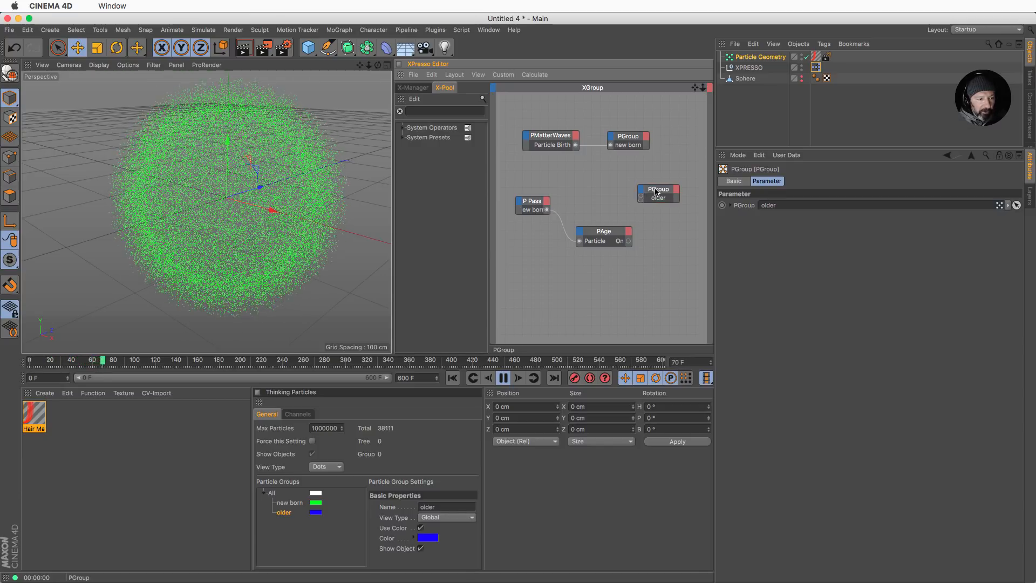
{"action": "double_click", "coordinate": [655, 192]}
{"action": "double_click", "coordinate": [539, 206]}
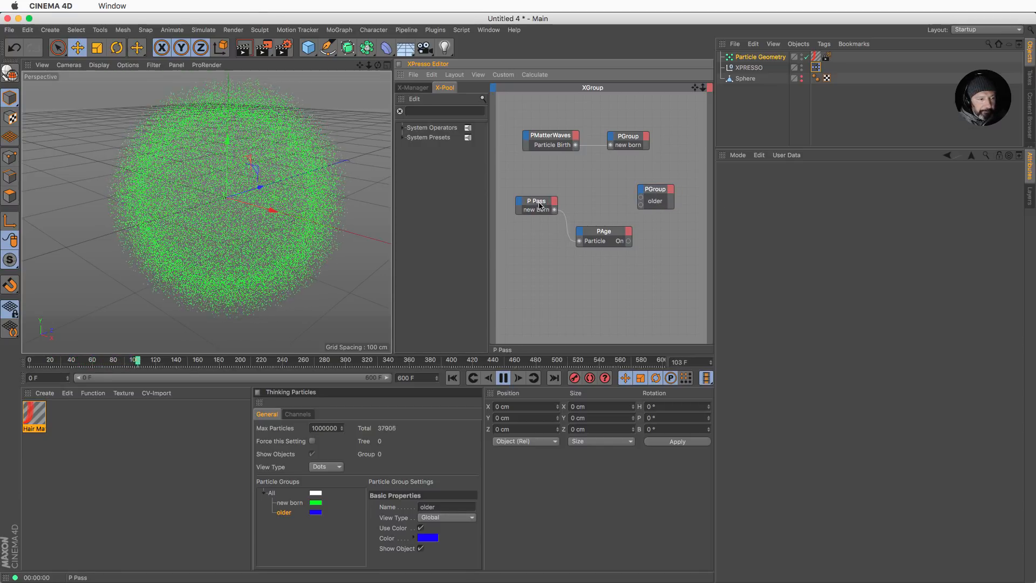
- Move P Pass and PAge up, and connect PAge's On output and P Pass's output to the "older" PGroup node's two inputs
{"action": "left_click_drag", "start_coordinate": [539, 206], "coordinate": [529, 191]}
{"action": "left_click_drag", "start_coordinate": [609, 234], "coordinate": [595, 224]}
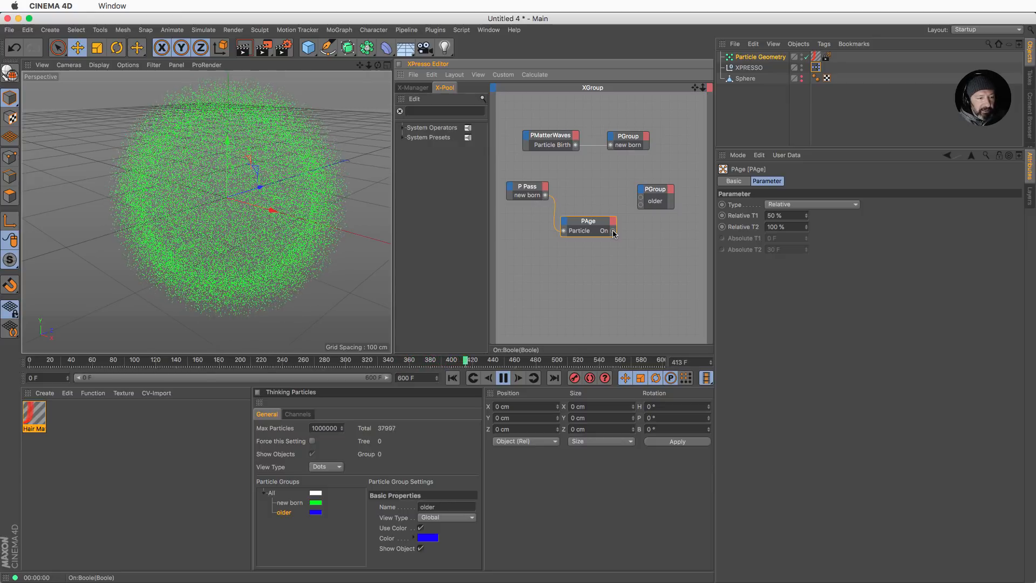
{"action": "left_click_drag", "start_coordinate": [613, 233], "coordinate": [641, 205]}
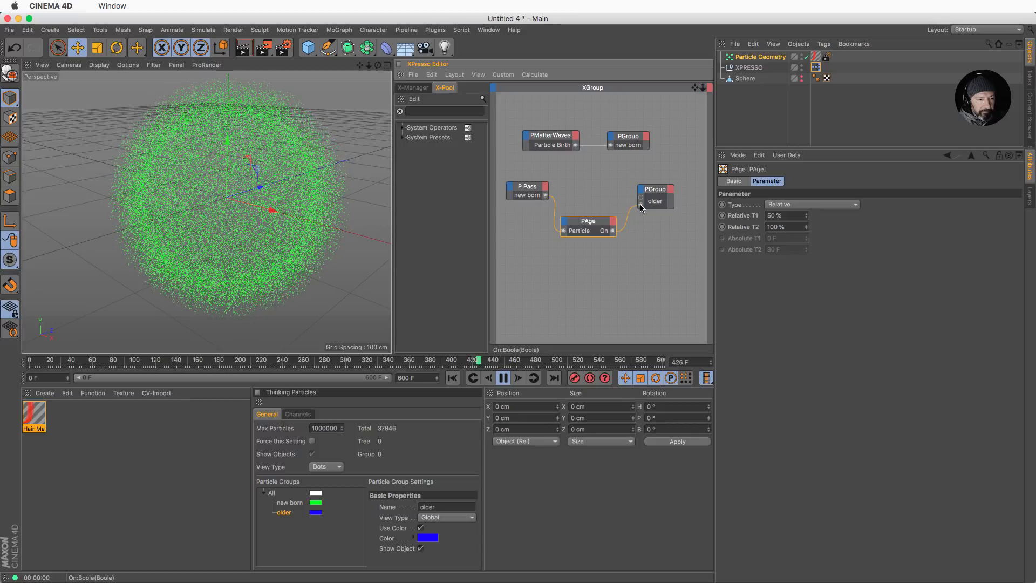
{"action": "left_click_drag", "start_coordinate": [545, 196], "coordinate": [641, 198]}
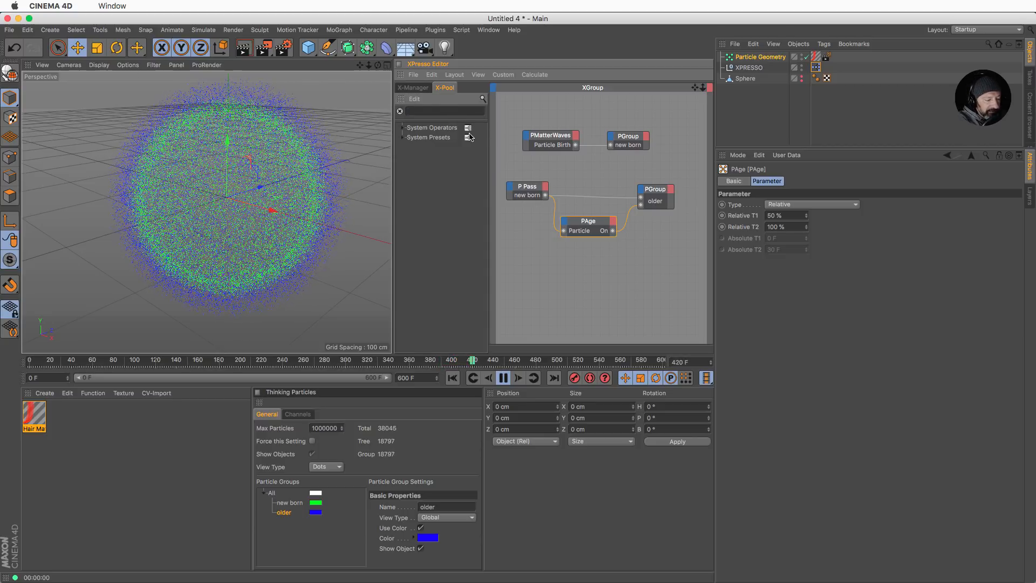
- Add a PGravity node below the PAge node and create a null object named Gravity
{"action": "type", "text": "gravi"}
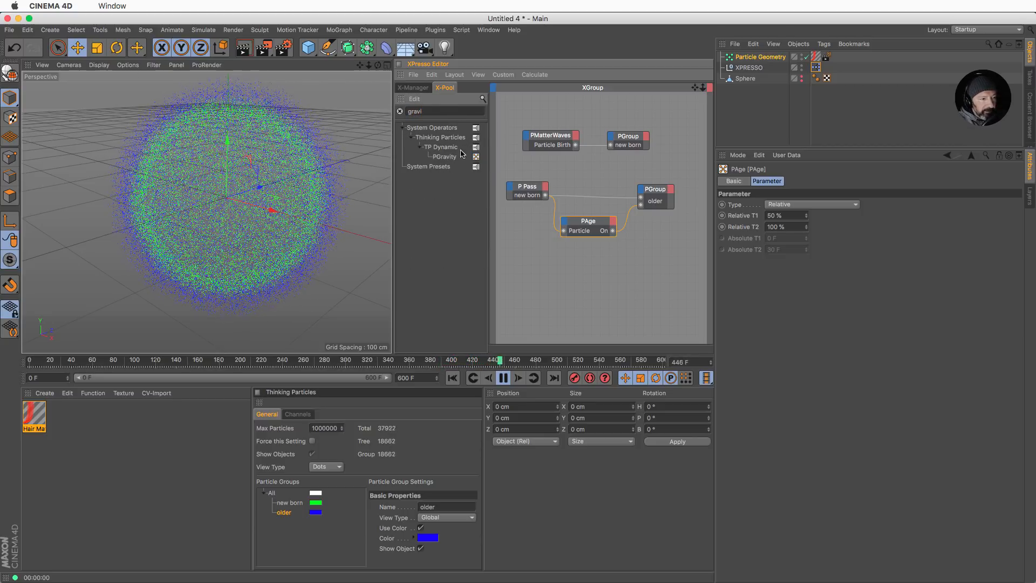
{"action": "left_click_drag", "start_coordinate": [462, 153], "coordinate": [595, 265]}
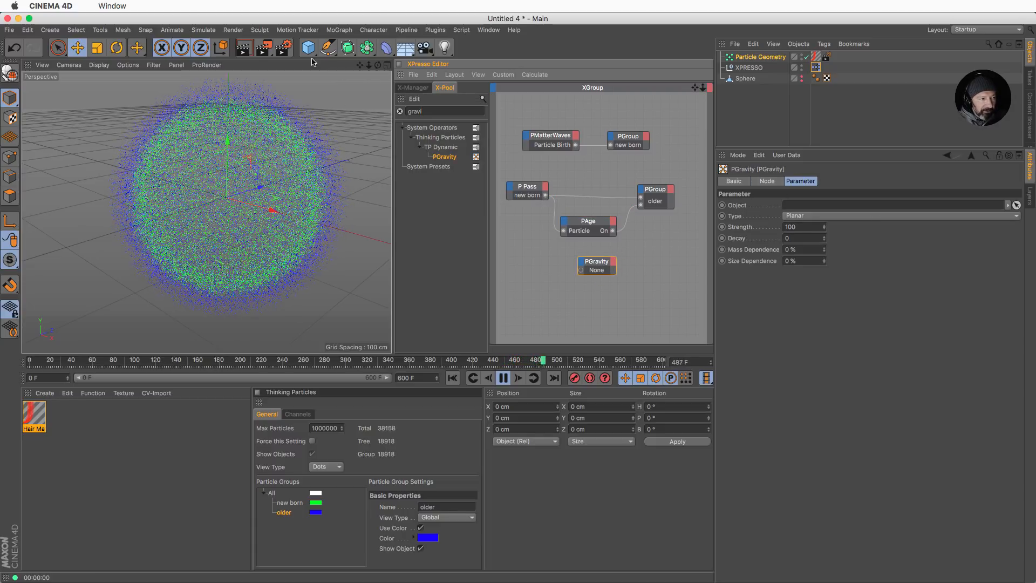
{"action": "left_click_drag", "start_coordinate": [308, 48], "coordinate": [319, 51]}
{"action": "double_click", "coordinate": [741, 57]}
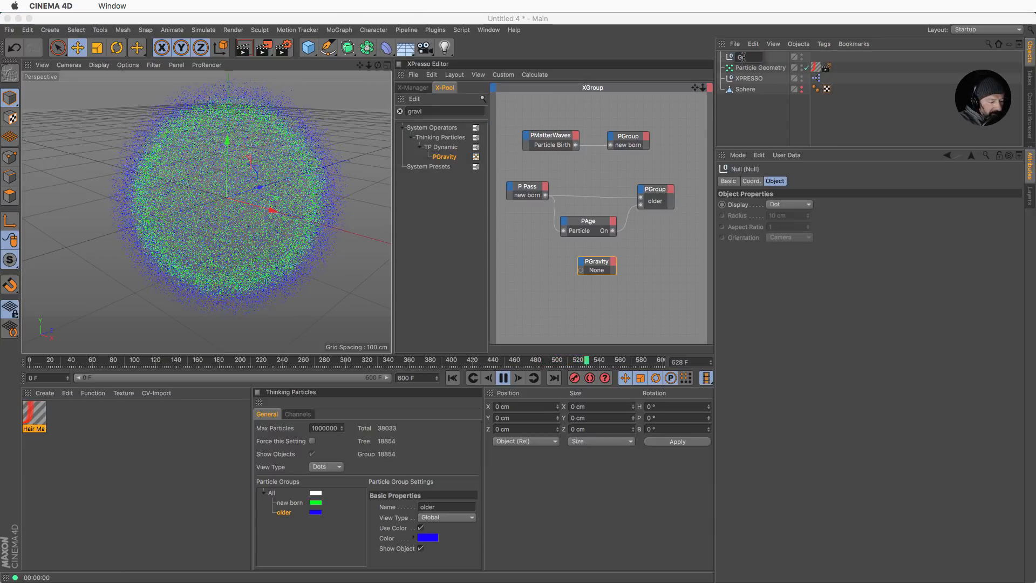
{"action": "type", "text": "Gravity"}
{"action": "key", "text": "Return"}
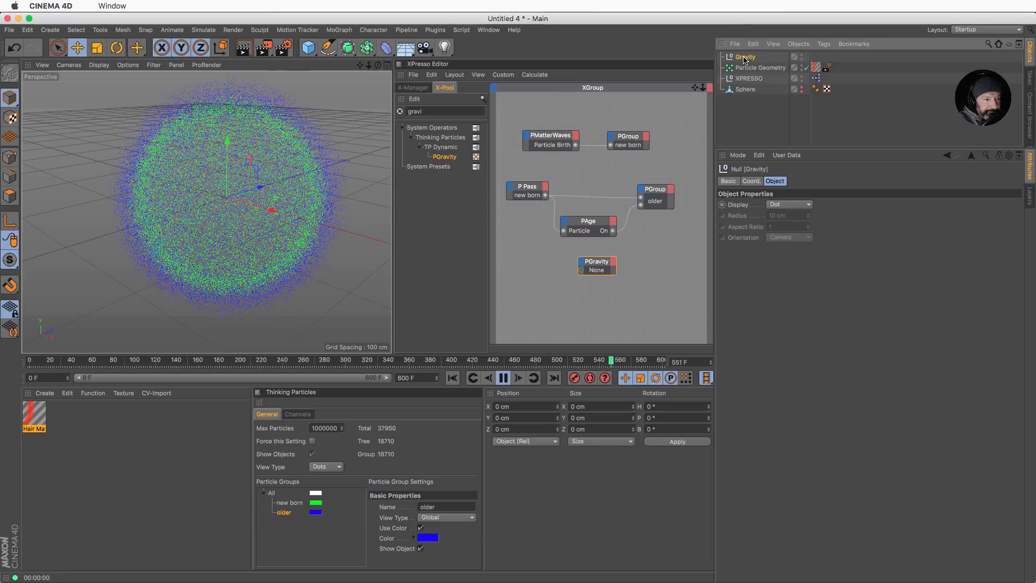
- Rename the Gravity null object as Clooney
{"action": "double_click", "coordinate": [754, 57]}
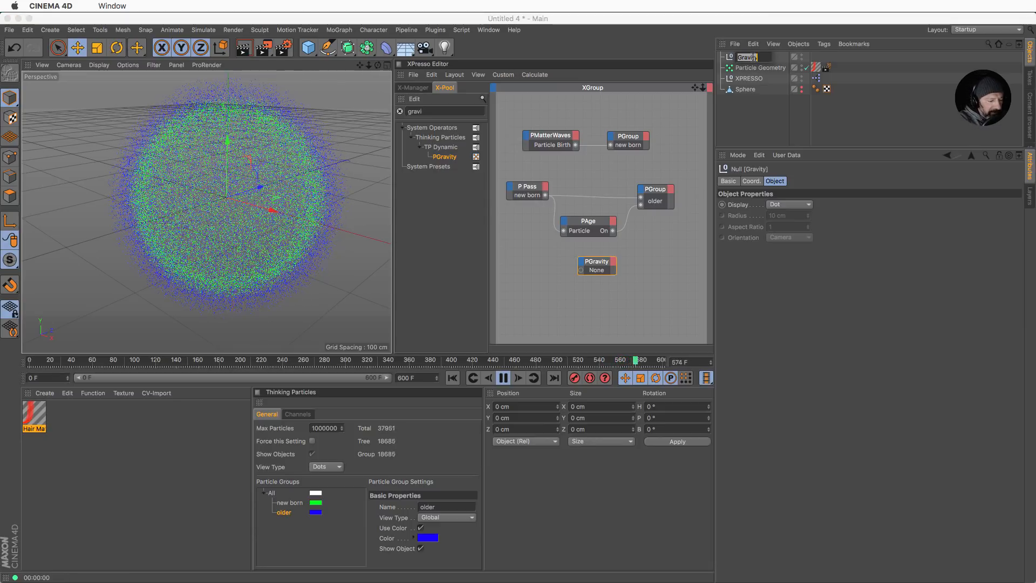
{"action": "type", "text": "cloone"}
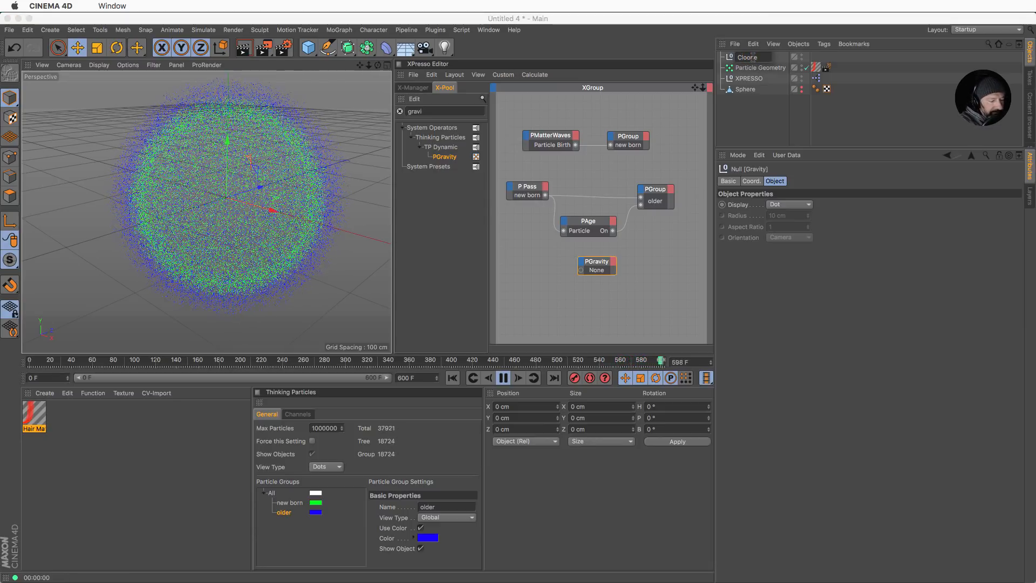
{"action": "type", "text": "y"}
{"action": "key", "text": "Return"}
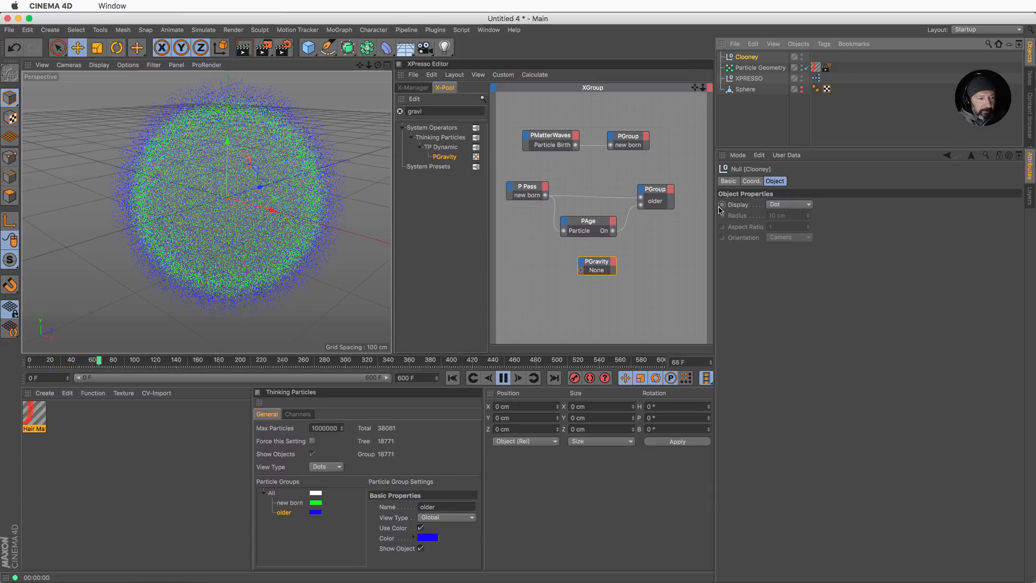
- Assign the Clooney null as the PGravity node's object and set the gravity type to Spherical
{"action": "left_click_drag", "start_coordinate": [747, 60], "coordinate": [599, 273]}
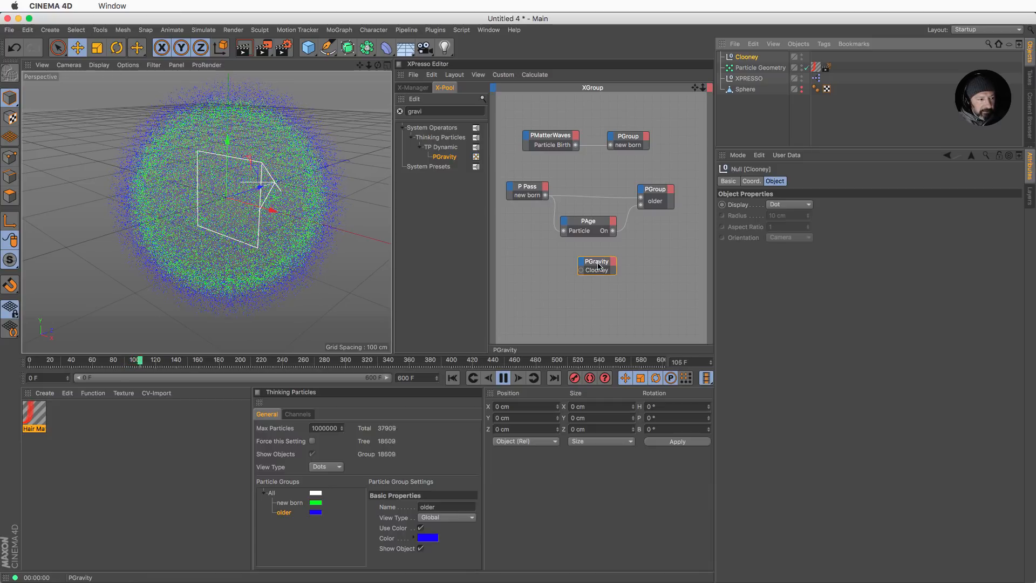
{"action": "left_click", "coordinate": [598, 265]}
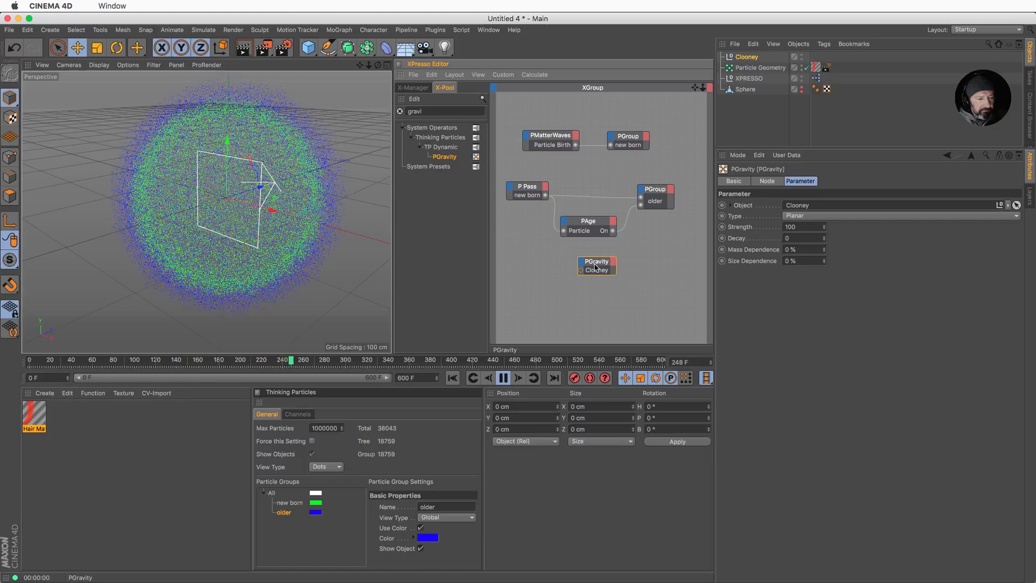
{"action": "left_click", "coordinate": [800, 215]}
{"action": "left_click", "coordinate": [812, 238]}
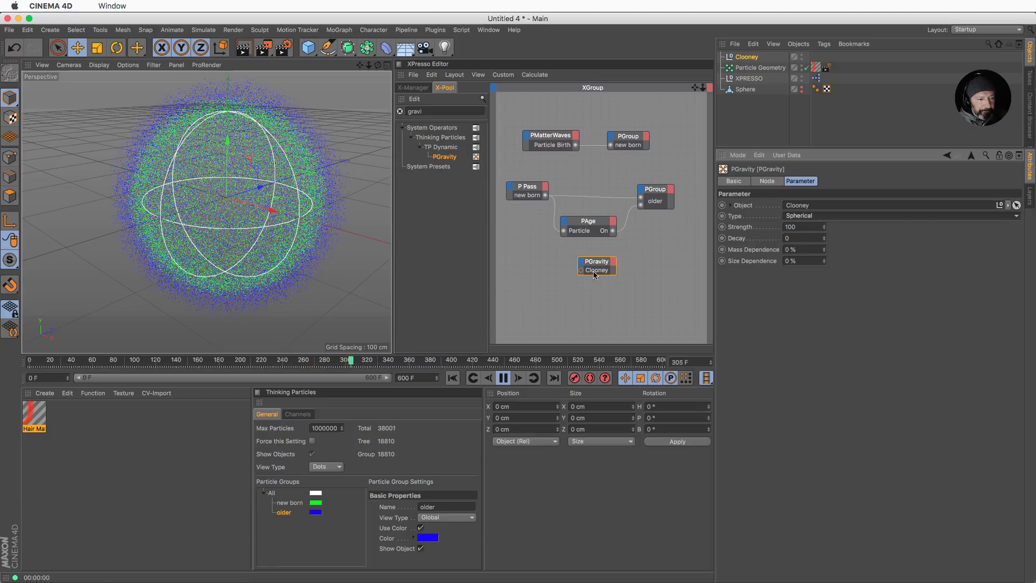
- Duplicate the P Pass node beside PGravity, assign the "older" group to the copy and connect its output to PGravity's input
{"action": "left_click_drag", "start_coordinate": [594, 264], "coordinate": [623, 264]}
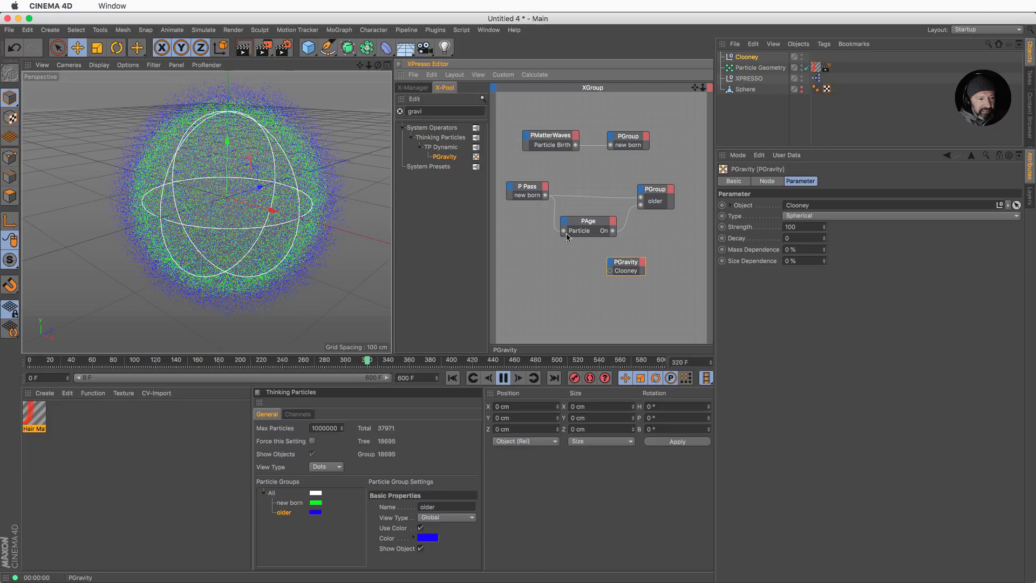
{"action": "left_click_drag", "start_coordinate": [527, 186], "coordinate": [529, 267], "text": "ctrl"}
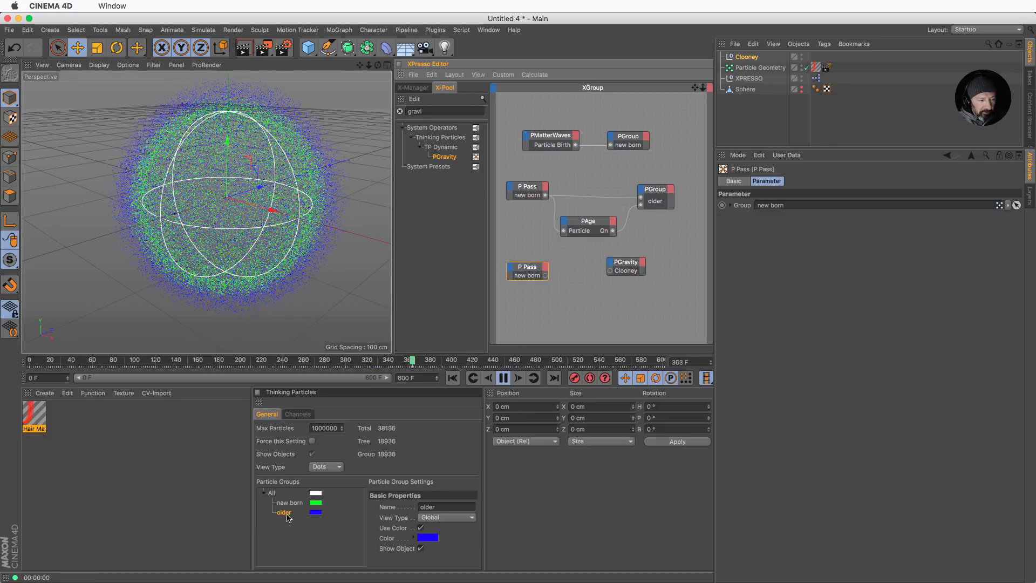
{"action": "left_click_drag", "start_coordinate": [285, 512], "coordinate": [603, 273]}
{"action": "left_click_drag", "start_coordinate": [611, 273], "coordinate": [610, 271]}
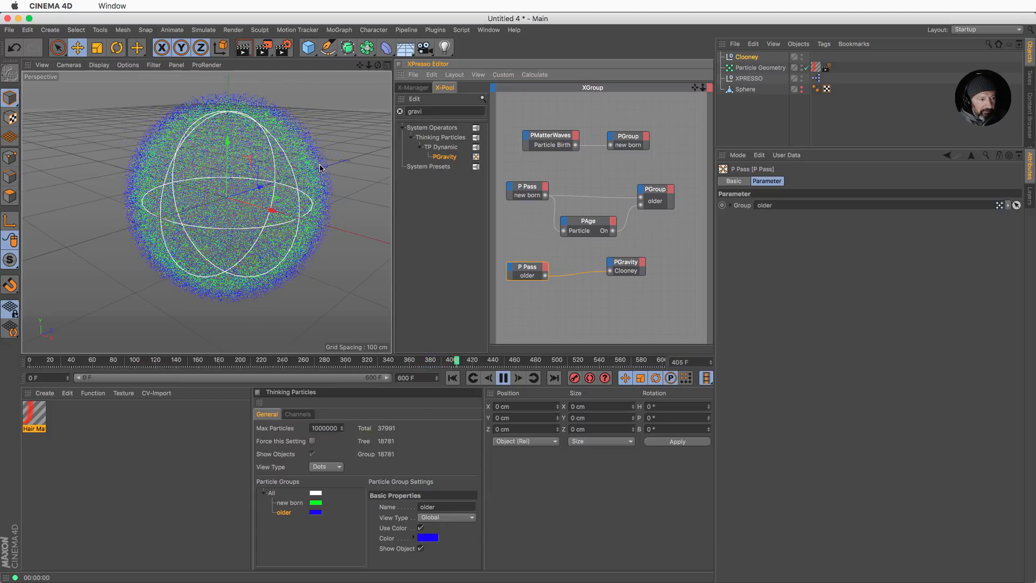
- Examine up close and from a distance how the spherical gravity affects the blue "older" particles around the sphere
{"action": "scroll", "coordinate": [278, 182], "scroll_direction": "up", "scroll_amount": 5}
{"action": "scroll", "coordinate": [281, 180], "scroll_direction": "down", "scroll_amount": 5}
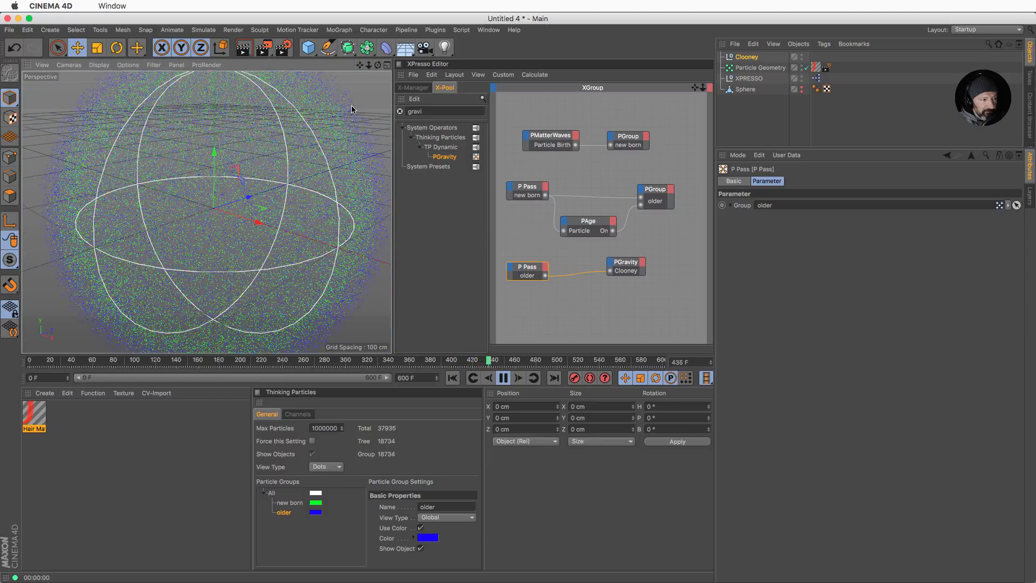
{"action": "scroll", "coordinate": [381, 97], "scroll_direction": "up", "scroll_amount": 5}
{"action": "scroll", "coordinate": [379, 99], "scroll_direction": "up", "scroll_amount": 2}
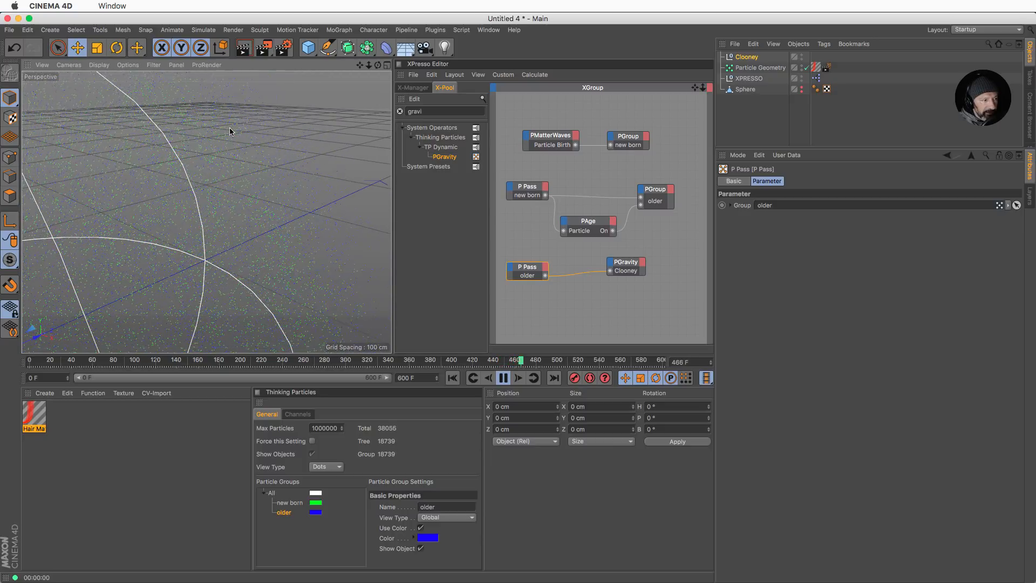
{"action": "scroll", "coordinate": [210, 185], "scroll_direction": "down", "scroll_amount": 8}
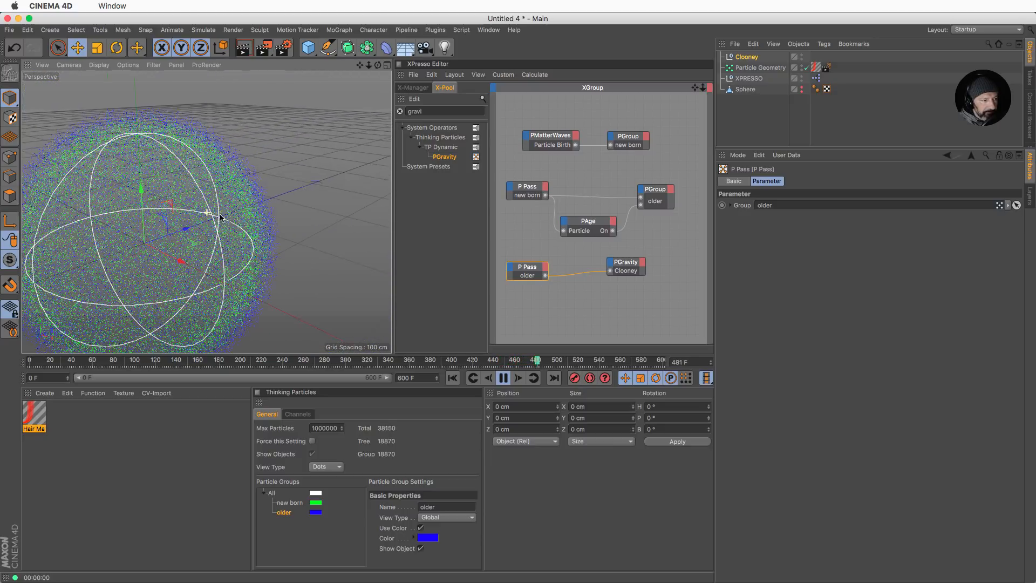
{"action": "scroll", "coordinate": [249, 203], "scroll_direction": "down", "scroll_amount": 3}
{"action": "middle_click_drag", "start_coordinate": [261, 199], "coordinate": [243, 215], "text": "alt"}
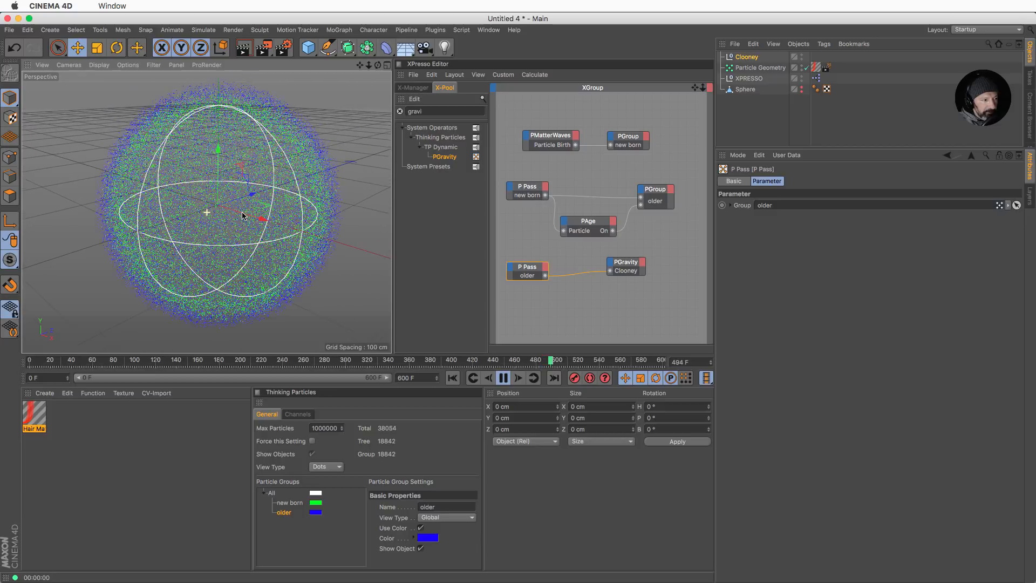
- Try a Relative T1 of 10 % on the PAge node
{"action": "left_click", "coordinate": [591, 224]}
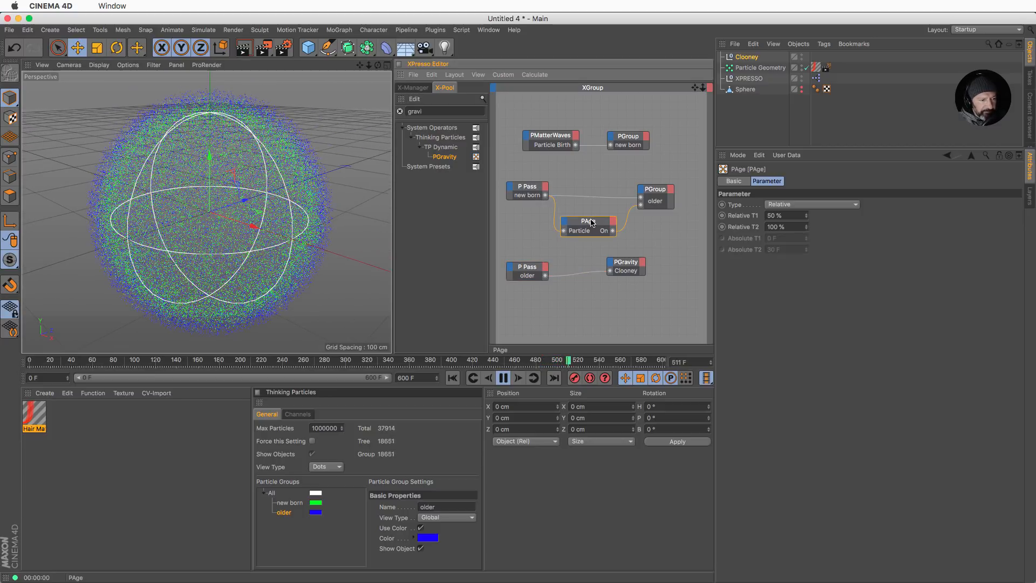
{"action": "left_click", "coordinate": [794, 217]}
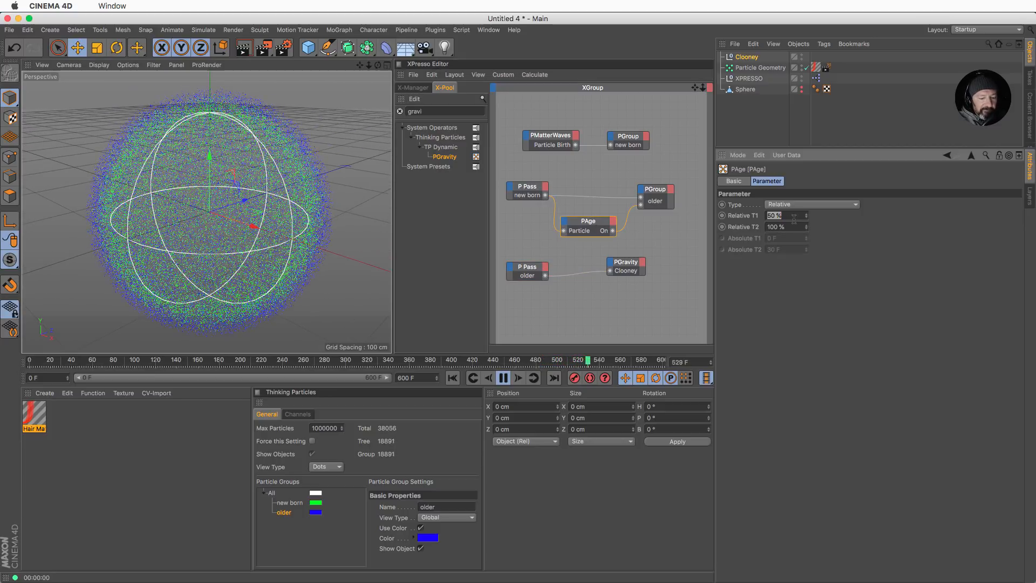
{"action": "type", "text": "10"}
{"action": "key", "text": "Return"}
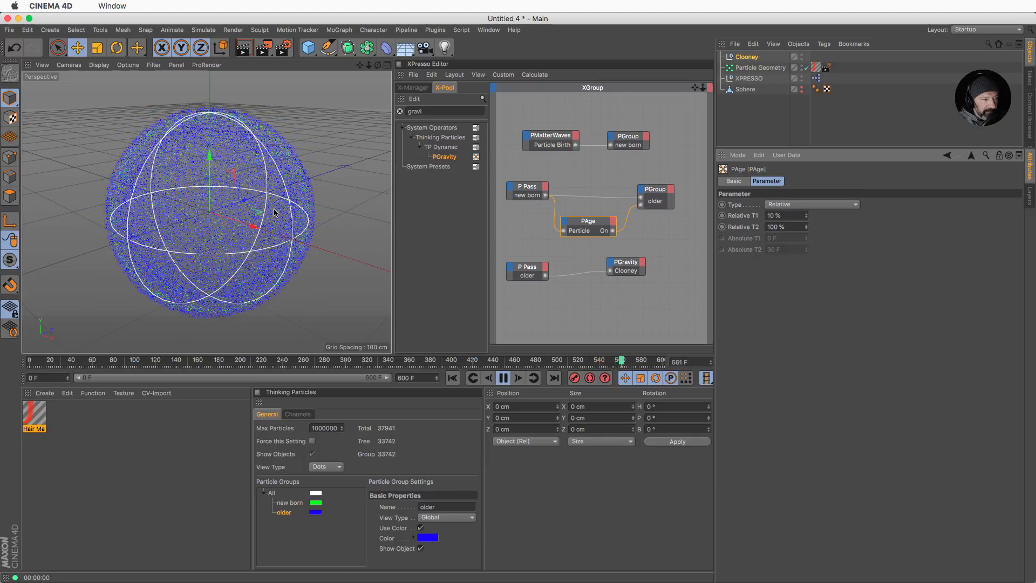
- Set the PAge node's Relative T1 back to 50 %
{"action": "left_click", "coordinate": [791, 216]}
{"action": "type", "text": "50"}
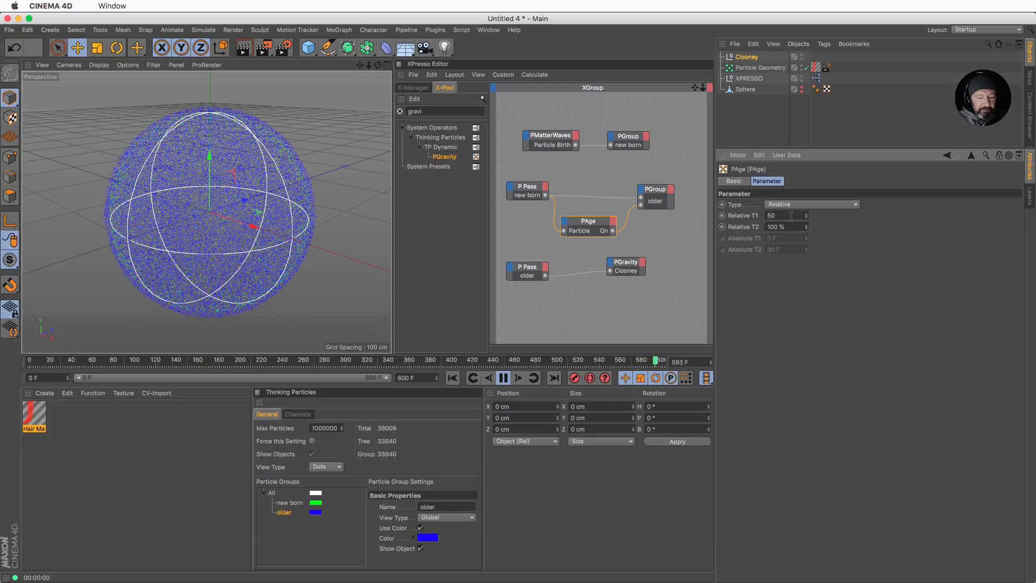
{"action": "key", "text": "Return"}
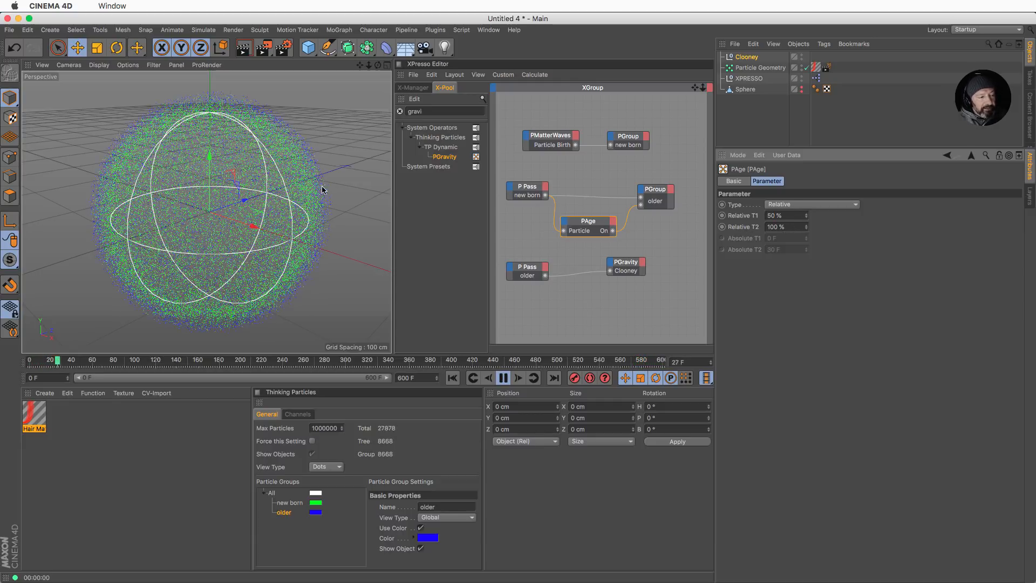
- Review the PMatterWaves birth settings and the P Pass and PGroup nodes that hand particles from "new born" to "older"
{"action": "left_click", "coordinate": [545, 138]}
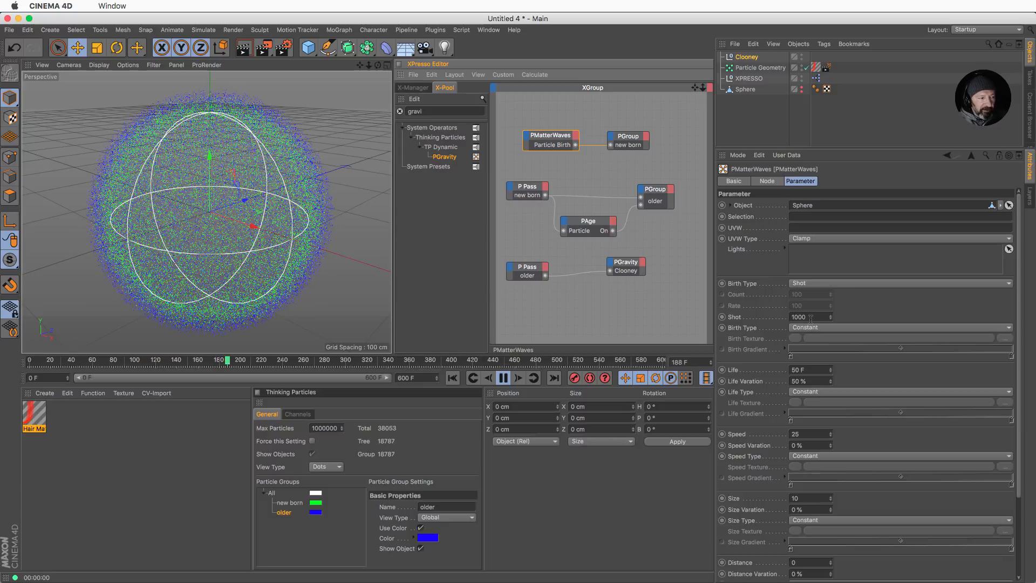
{"action": "left_click", "coordinate": [735, 317]}
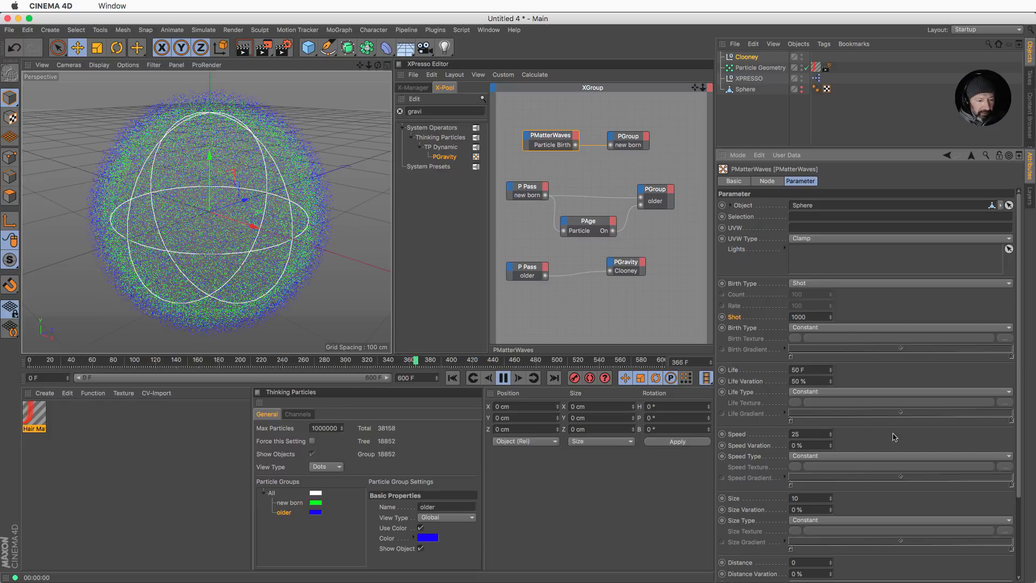
{"action": "scroll", "coordinate": [869, 430], "scroll_direction": "down", "scroll_amount": 1}
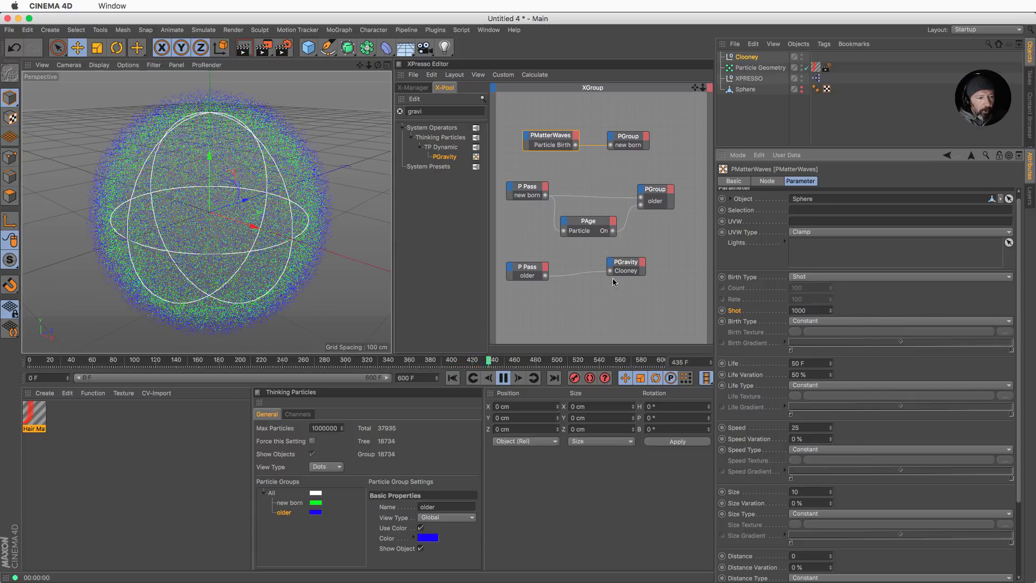
{"action": "left_click_drag", "start_coordinate": [503, 118], "coordinate": [633, 151]}
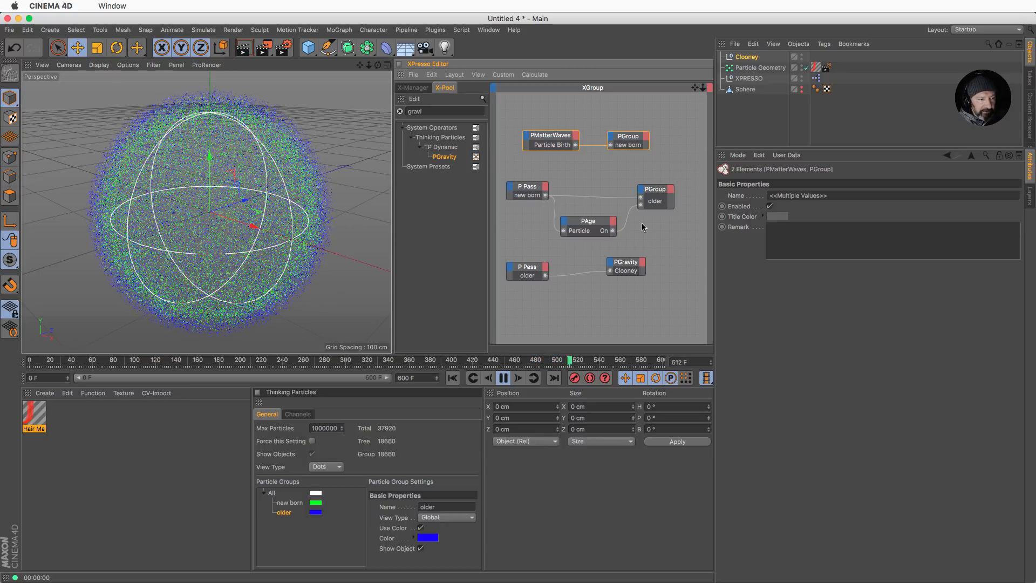
{"action": "left_click", "coordinate": [525, 196]}
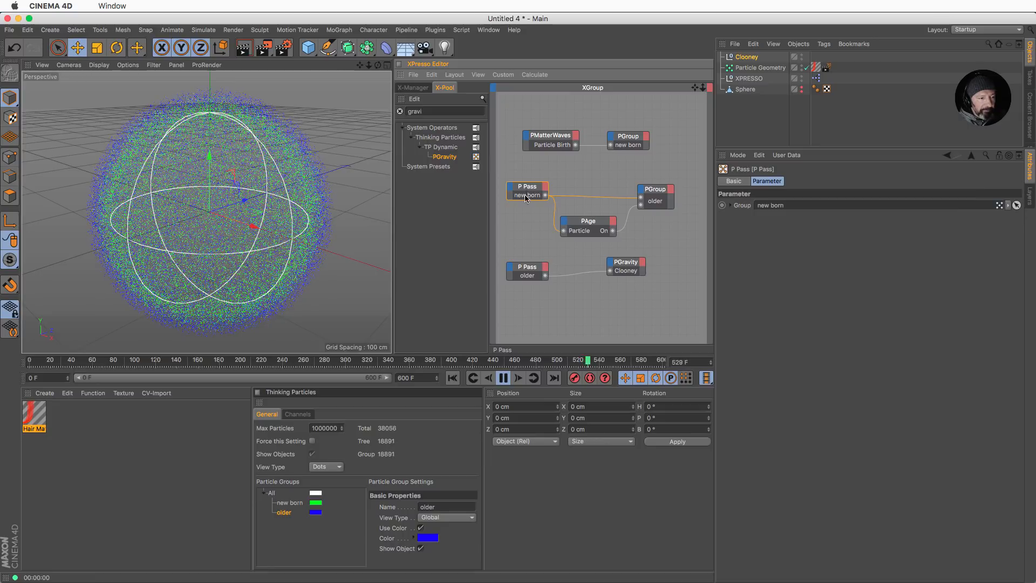
{"action": "left_click", "coordinate": [634, 140]}
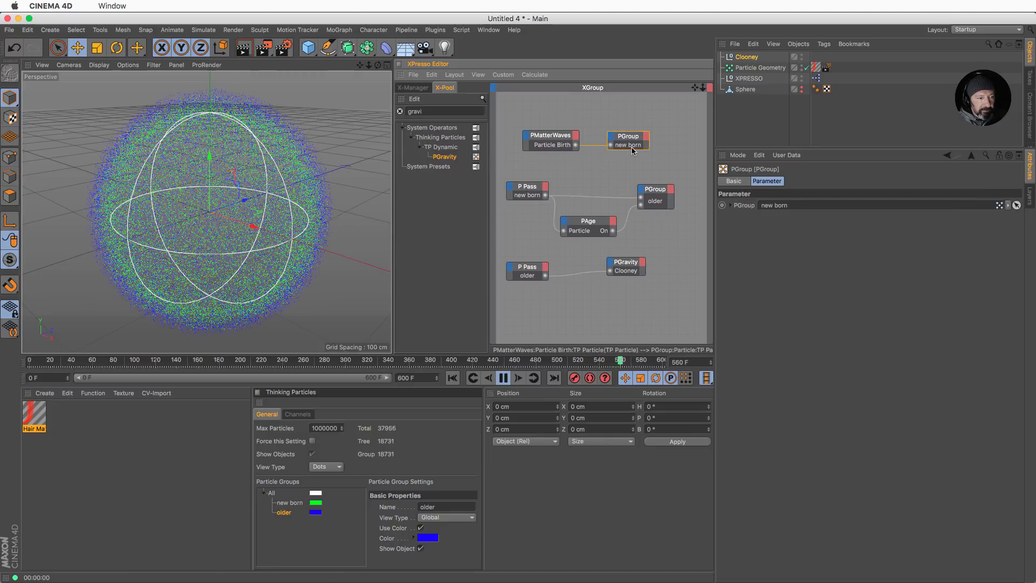
{"action": "left_click", "coordinate": [527, 194]}
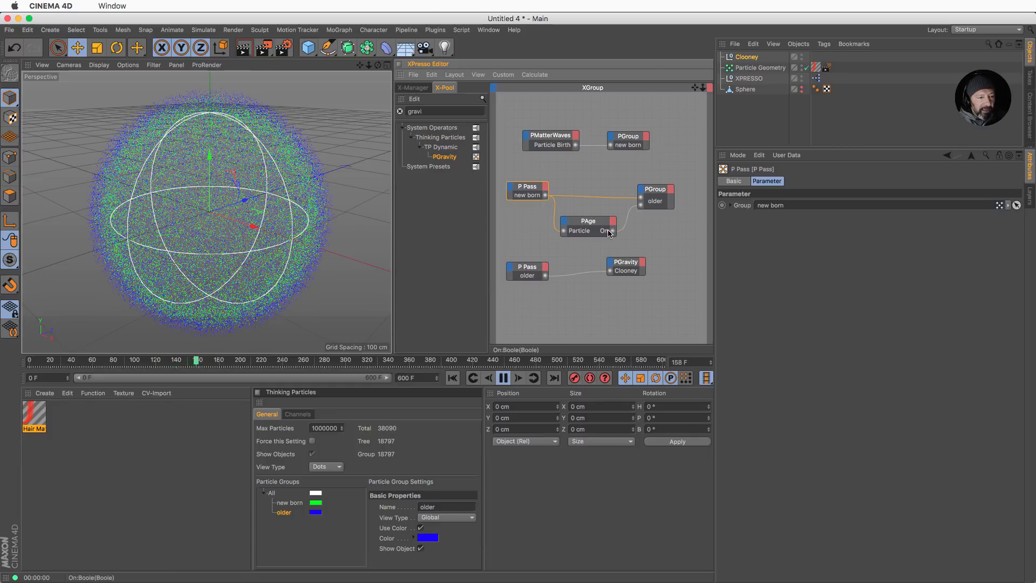
{"action": "left_click", "coordinate": [660, 195]}
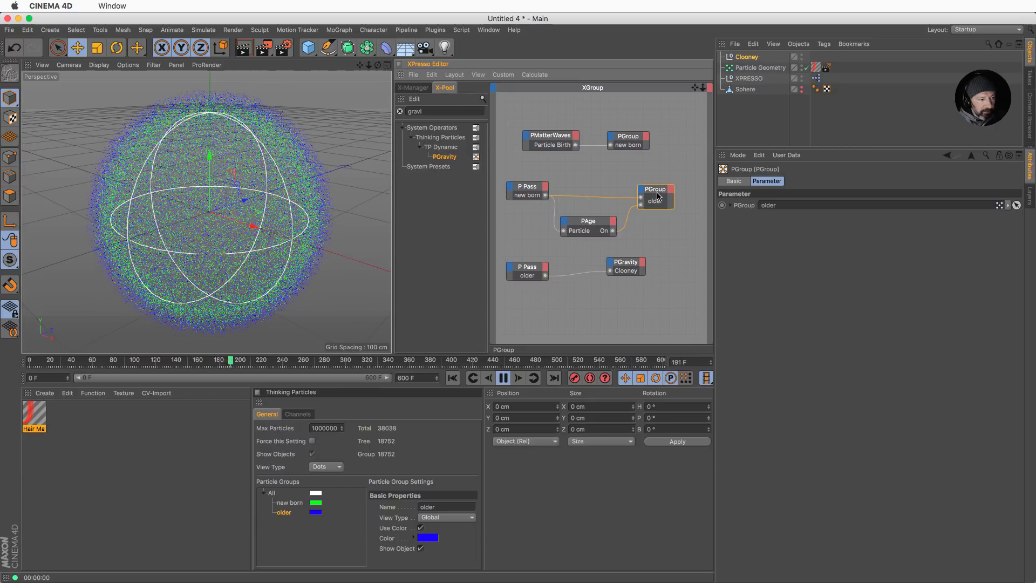
- Review the PGravity node's settings and the Thinking Particles node categories available for new nodes
{"action": "left_click", "coordinate": [629, 266]}
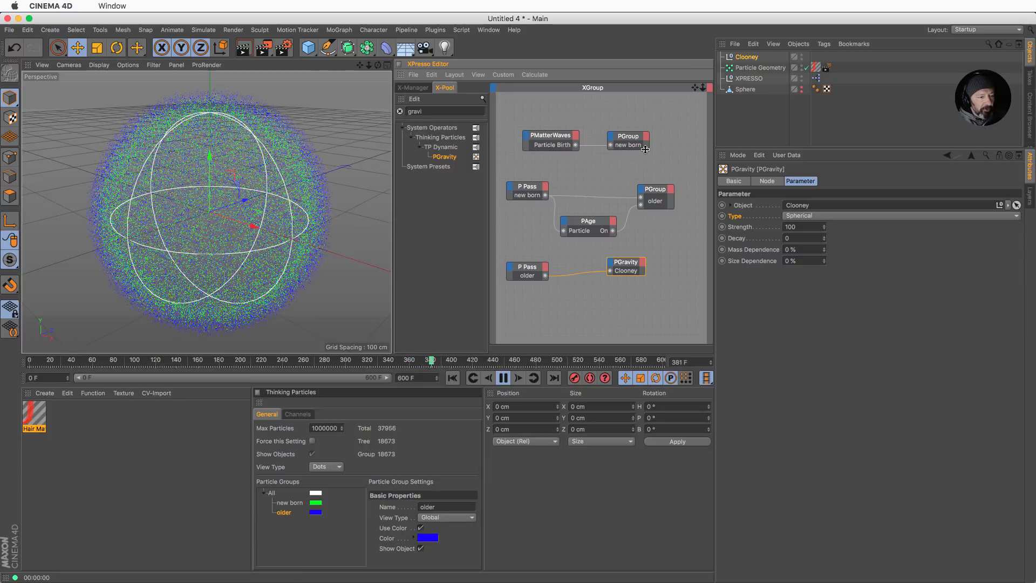
{"action": "right_click", "coordinate": [571, 247]}
{"action": "mouse_move", "coordinate": [594, 254]}
{"action": "mouse_move", "coordinate": [674, 301]}
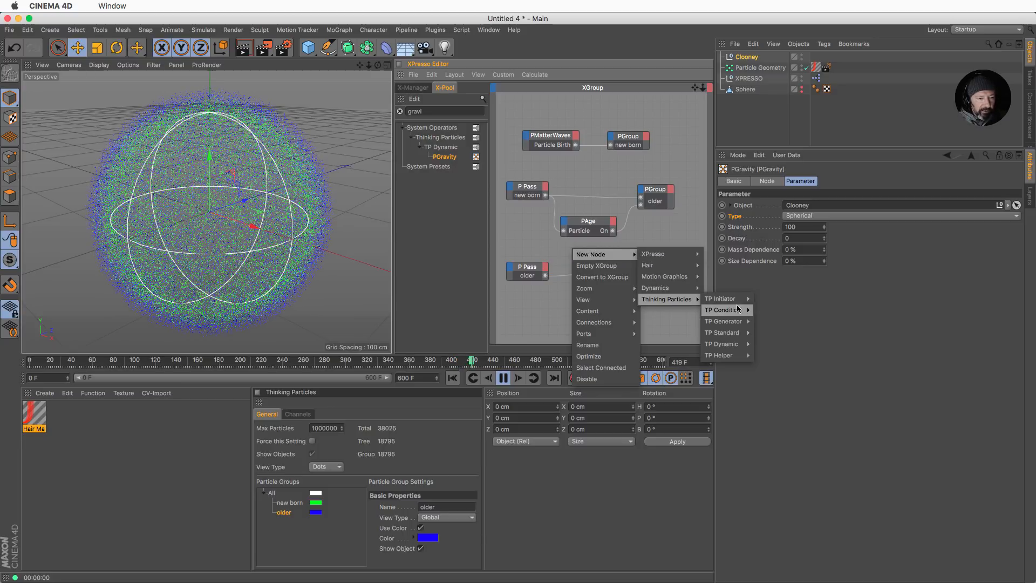
{"action": "mouse_move", "coordinate": [742, 358]}
{"action": "left_click", "coordinate": [552, 315]}
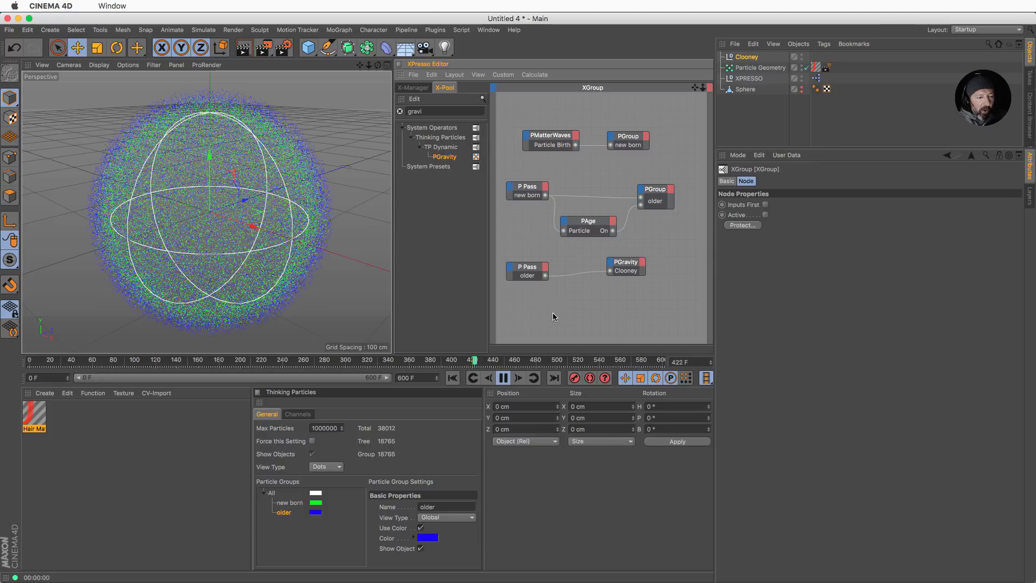
{"action": "left_click", "coordinate": [558, 316]}
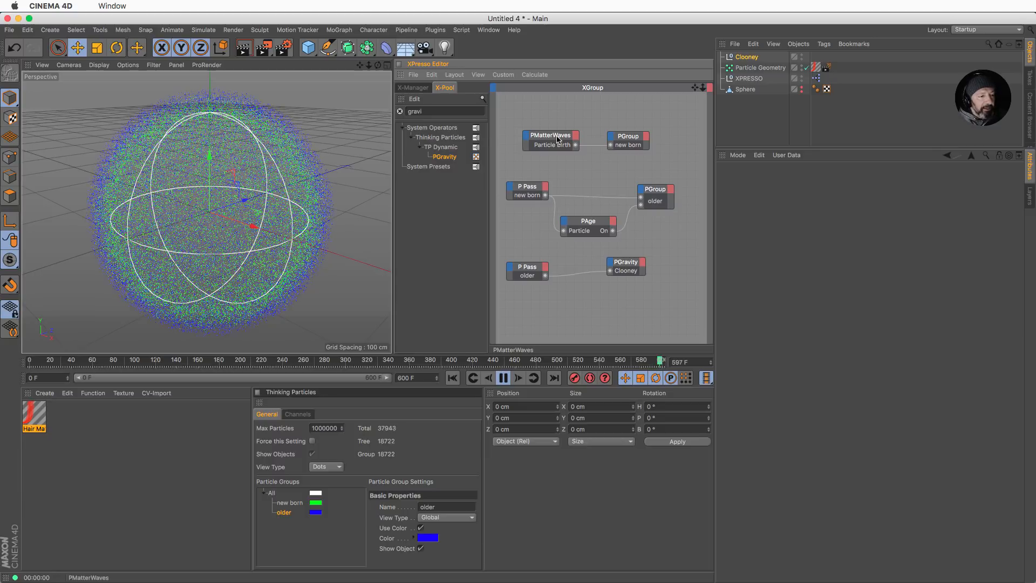
- Set the PMatterWaves density Birth Type to Texture, load a Noise shader as Birth Texture, and replay the animation from the start
{"action": "left_click", "coordinate": [554, 139]}
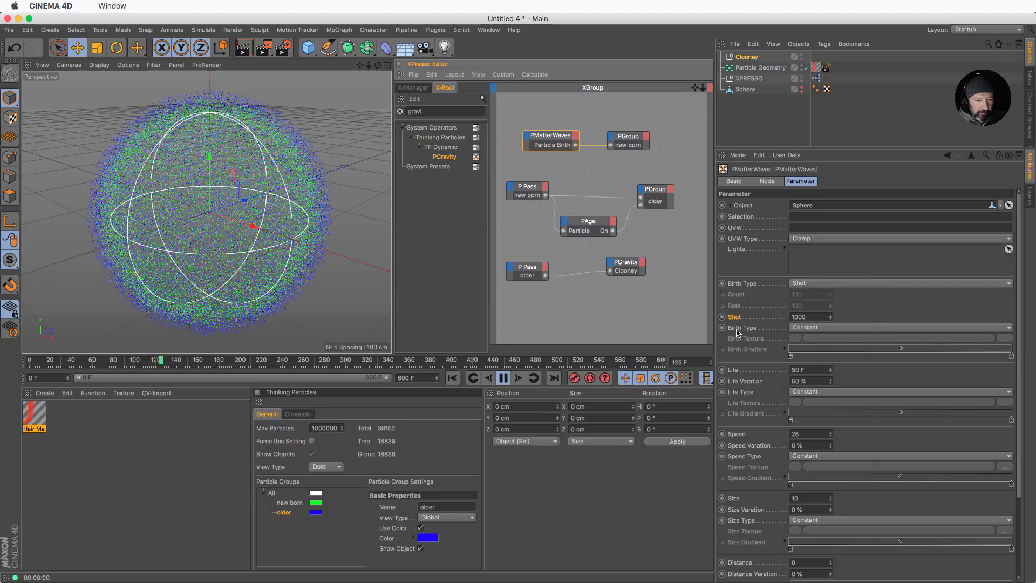
{"action": "left_click", "coordinate": [816, 327]}
{"action": "left_click", "coordinate": [817, 339]}
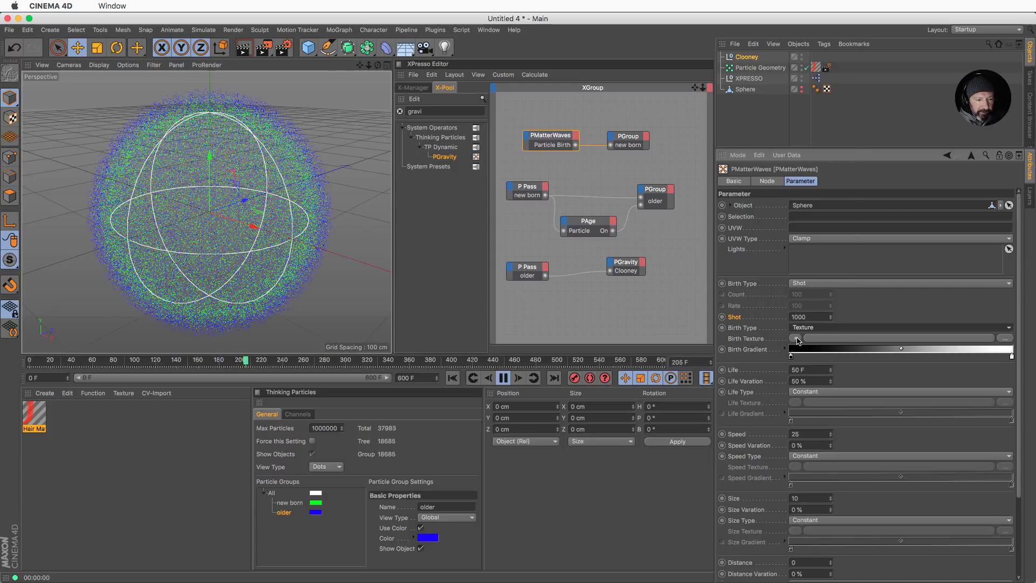
{"action": "left_click", "coordinate": [797, 338]}
{"action": "left_click", "coordinate": [821, 200]}
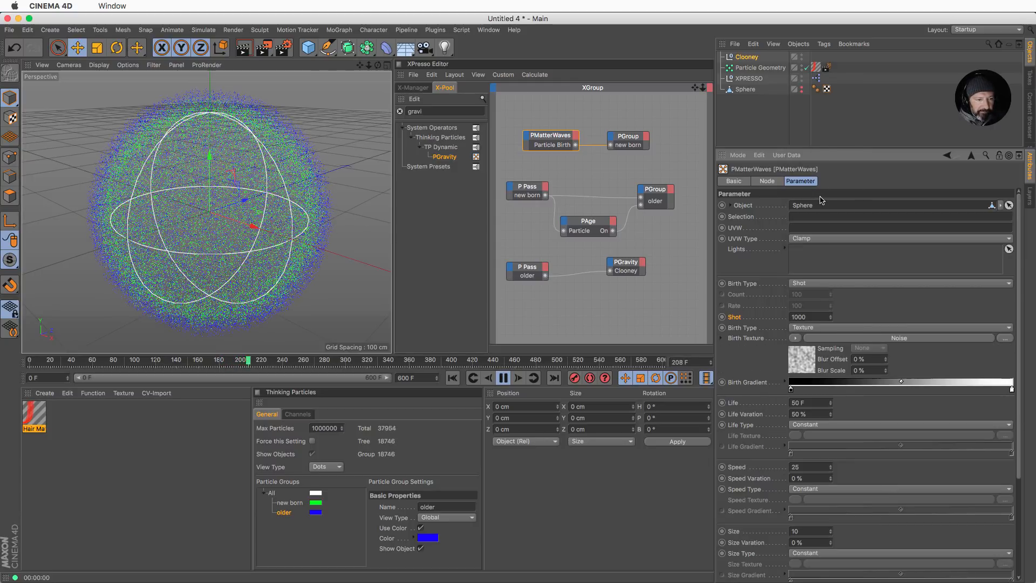
{"action": "left_click", "coordinate": [503, 378]}
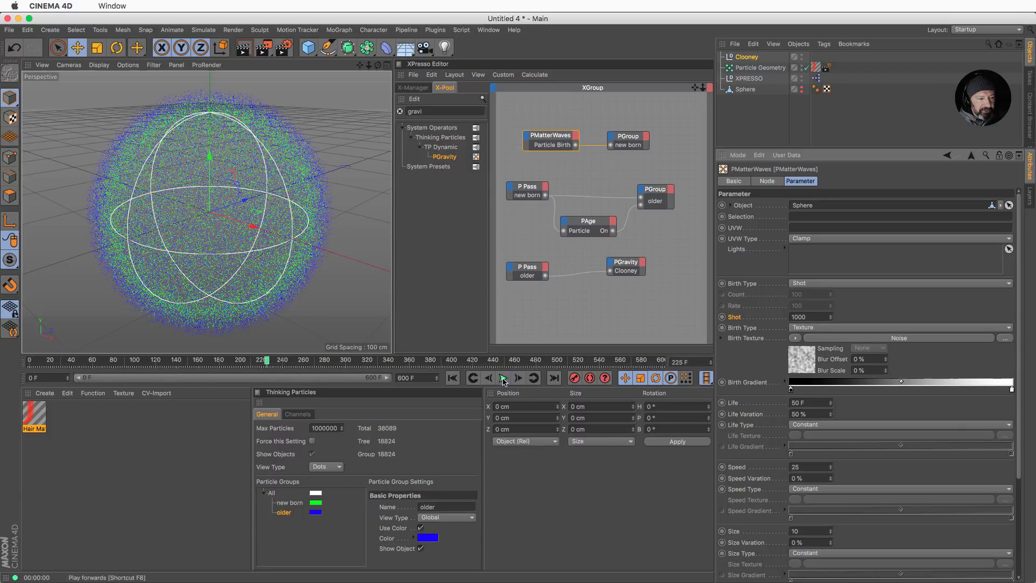
{"action": "left_click", "coordinate": [452, 377]}
{"action": "left_click", "coordinate": [501, 378]}
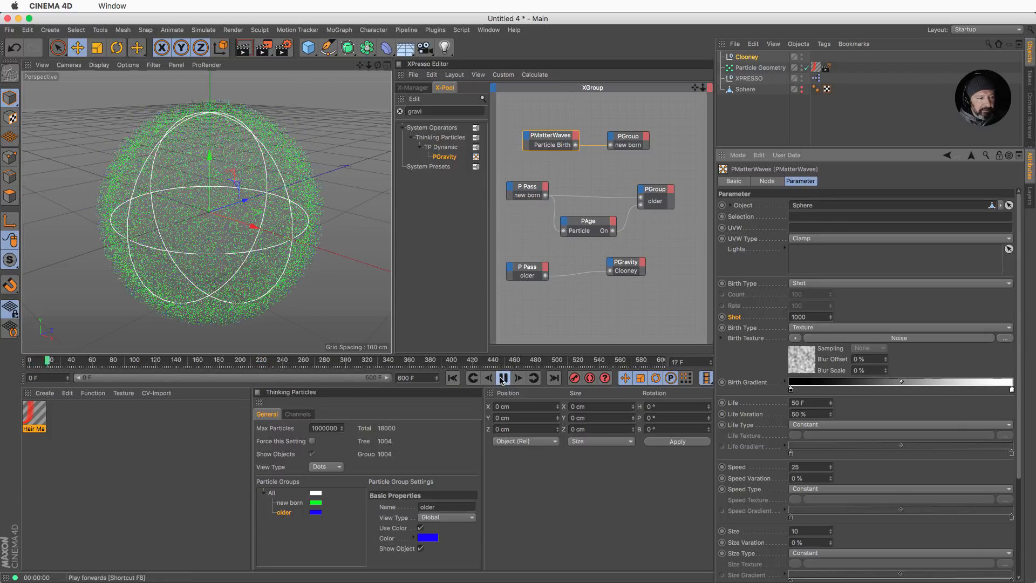
- Rewind the animation and set the birth texture's noise type to Luka
{"action": "left_click", "coordinate": [803, 366]}
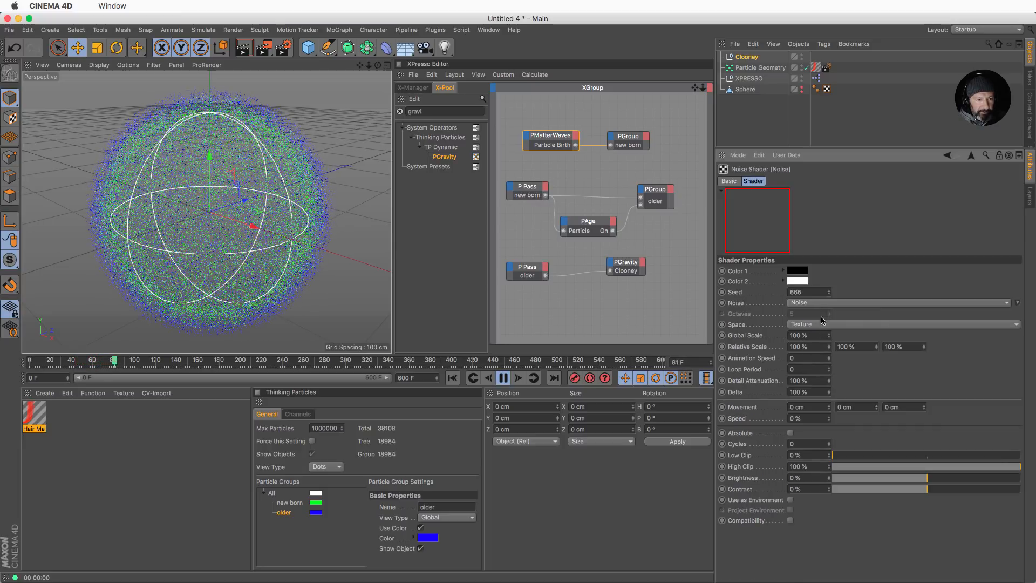
{"action": "left_click", "coordinate": [452, 377]}
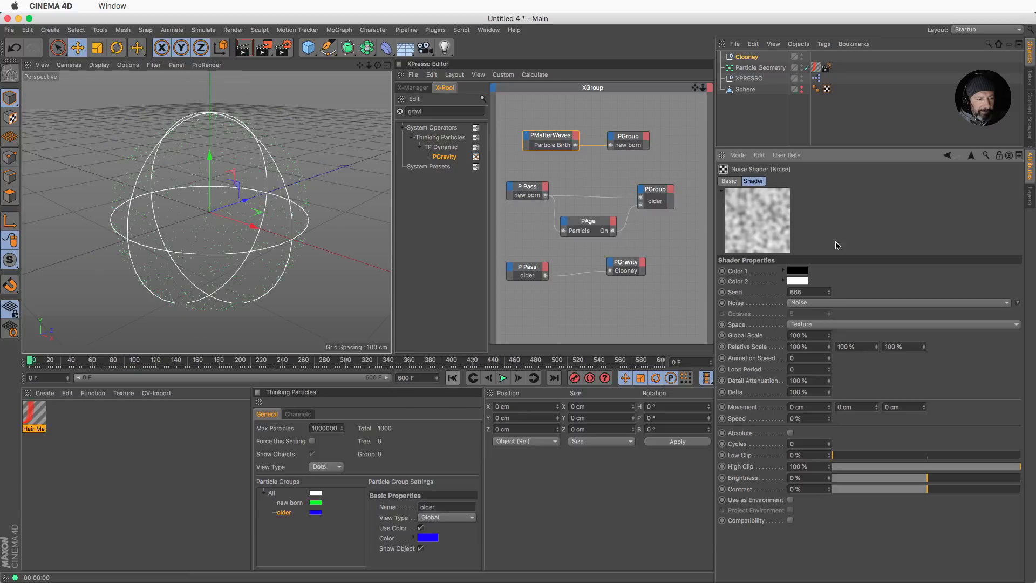
{"action": "left_click", "coordinate": [1018, 302]}
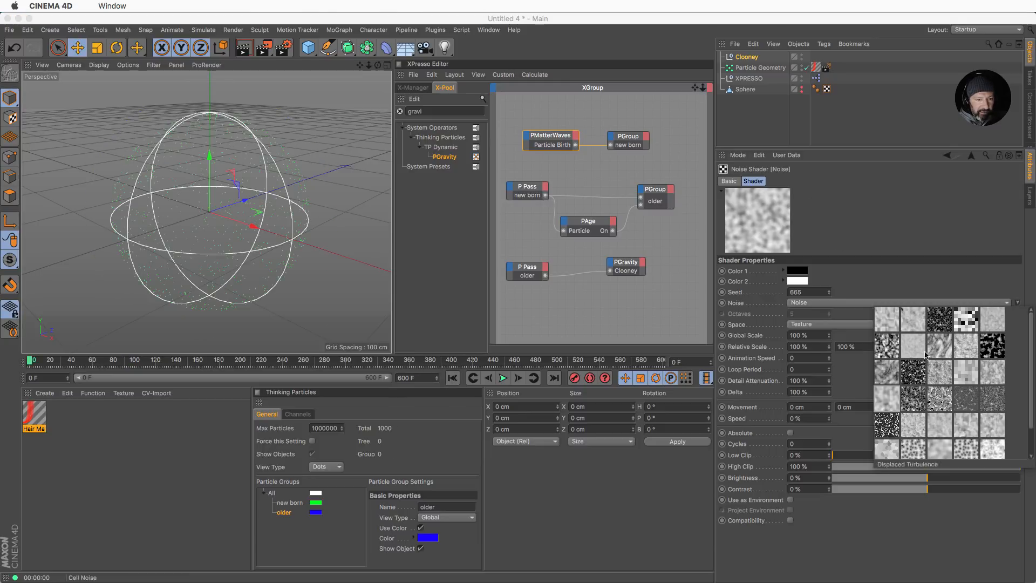
{"action": "left_click", "coordinate": [939, 376]}
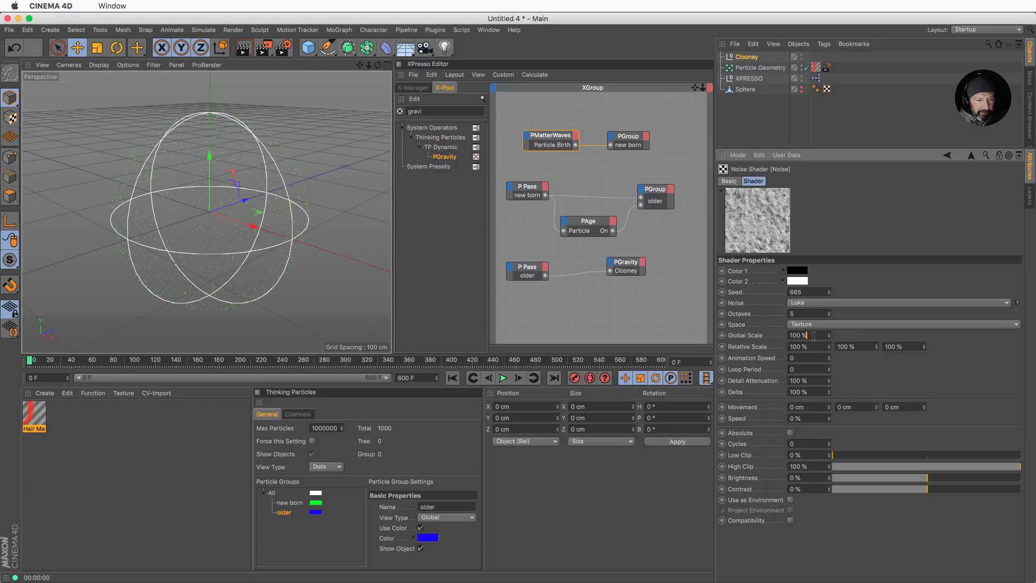
- Set the Luka noise to Global Scale 500 %, Low Clip 58 % and High Clip 79 %, and play the animation
{"action": "key", "text": "super+a"}
{"action": "type", "text": "500"}
{"action": "key", "text": "Return"}
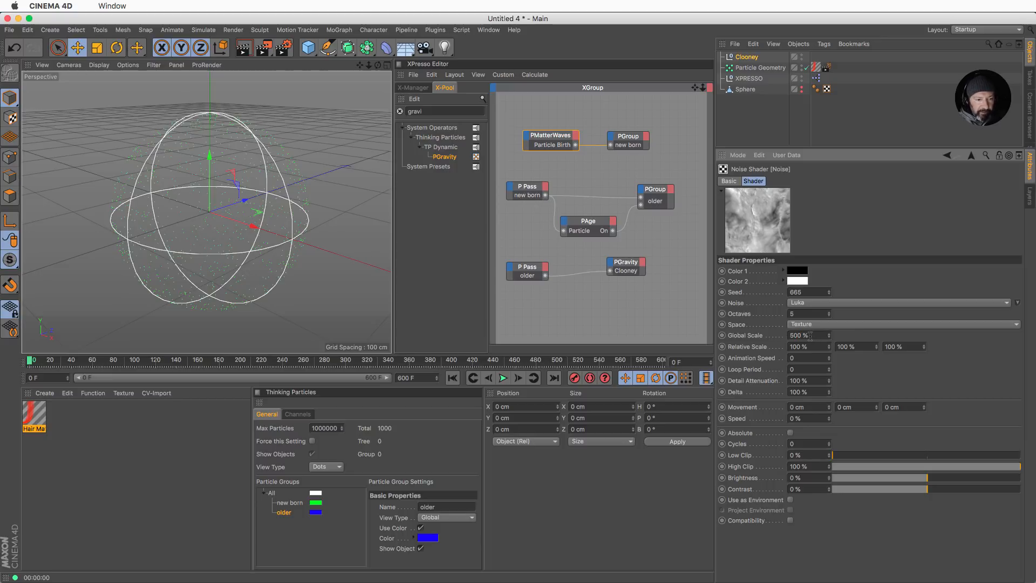
{"action": "left_click_drag", "start_coordinate": [883, 459], "coordinate": [942, 456]}
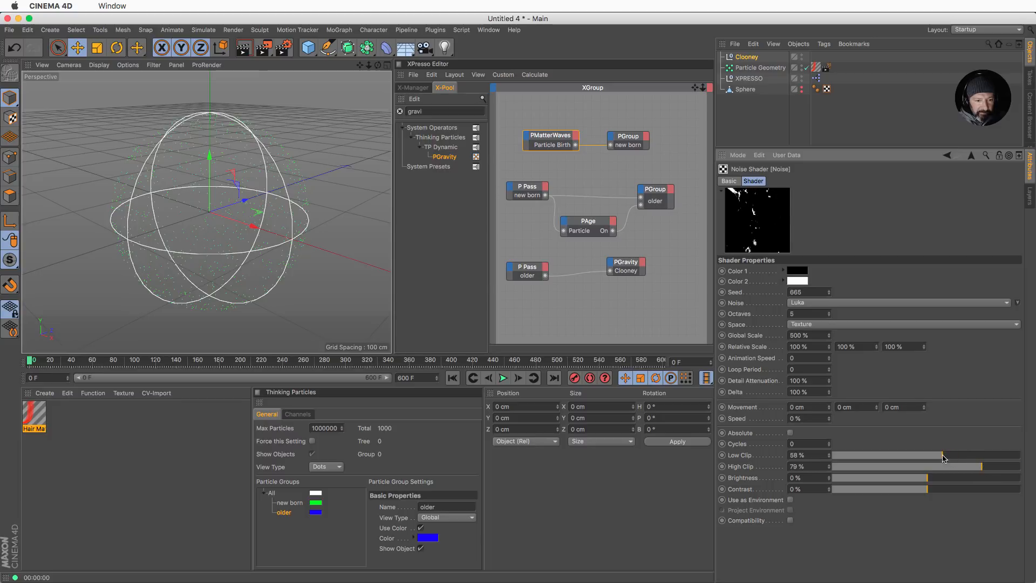
{"action": "left_click", "coordinate": [503, 378]}
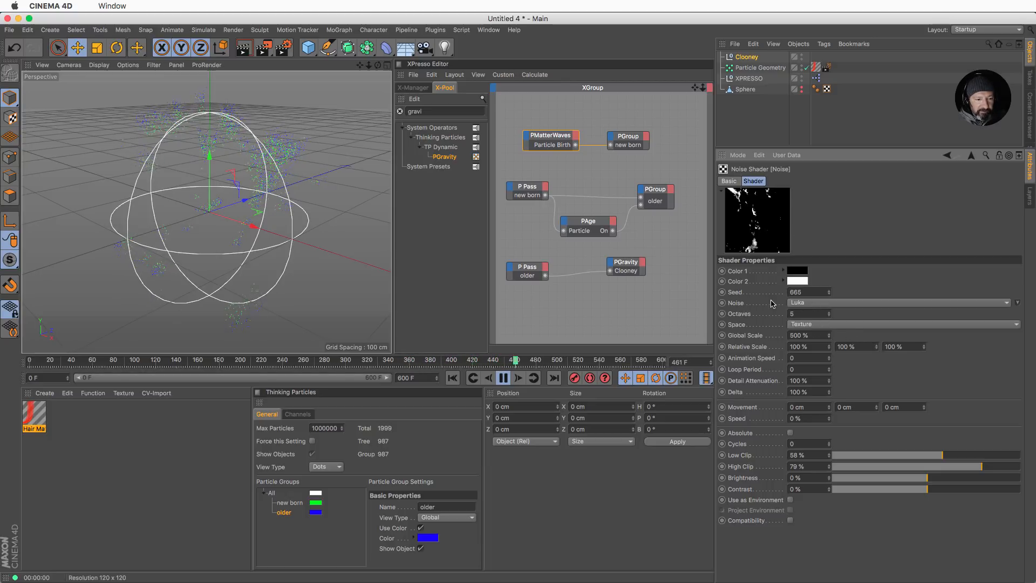
- Set the noise shader's Global Scale to 250 % and its Animation Speed to 1
{"action": "left_click", "coordinate": [819, 334]}
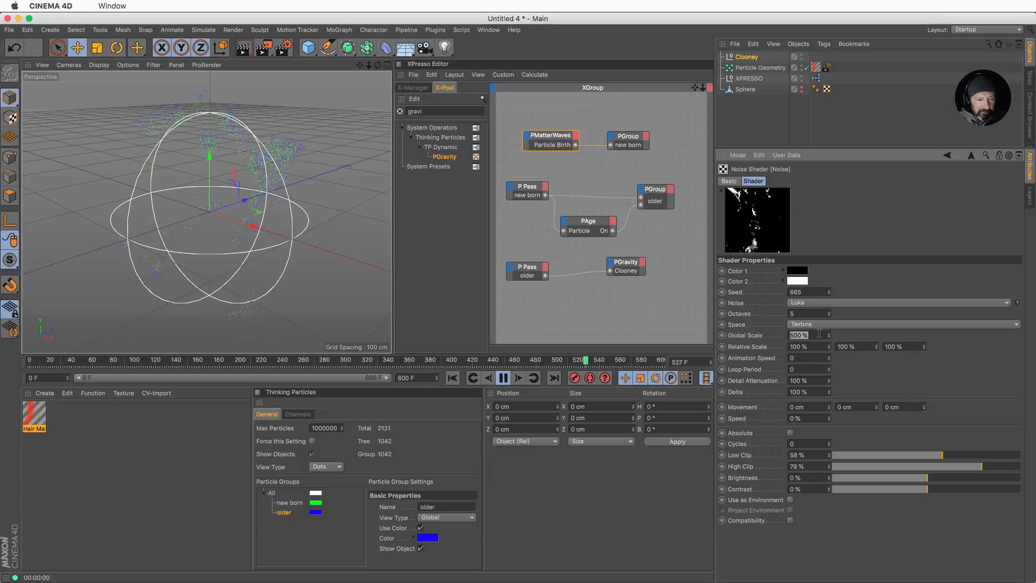
{"action": "type", "text": "250"}
{"action": "key", "text": "Return"}
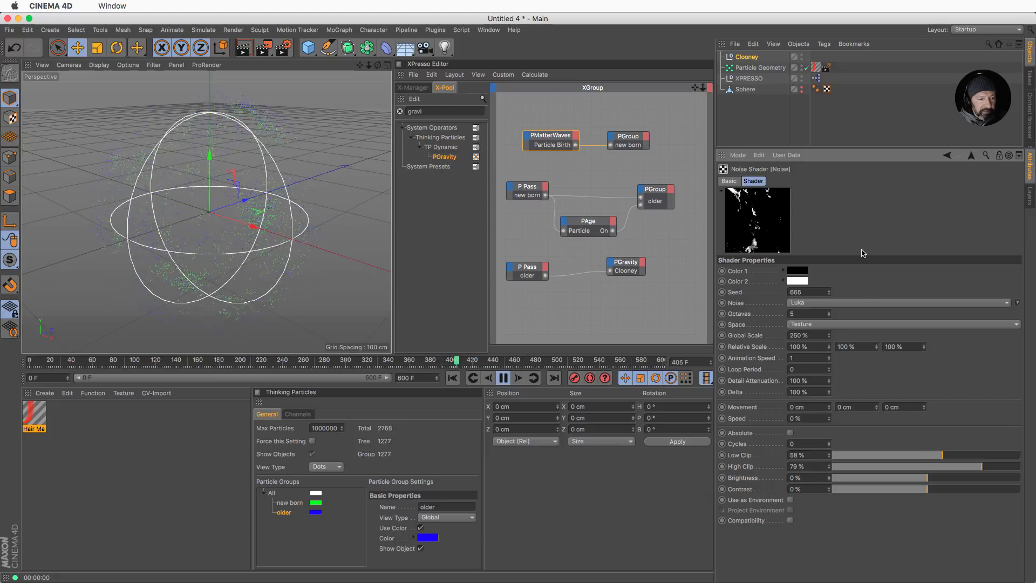
- Try a PMatterWaves Shot of 10000 and compare the particle counts of the "new born" and "older" groups
{"action": "left_click", "coordinate": [971, 155]}
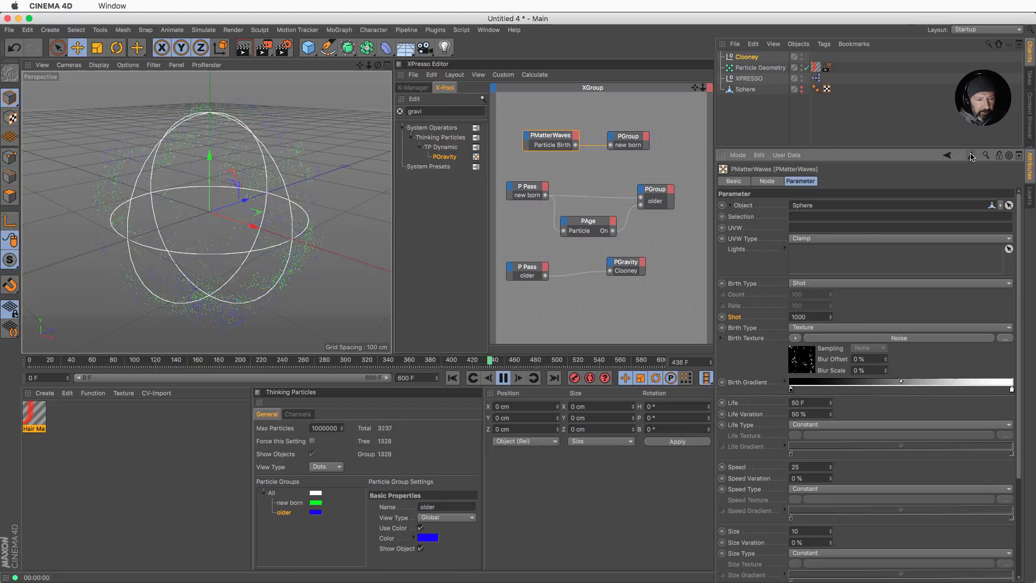
{"action": "left_click", "coordinate": [816, 317]}
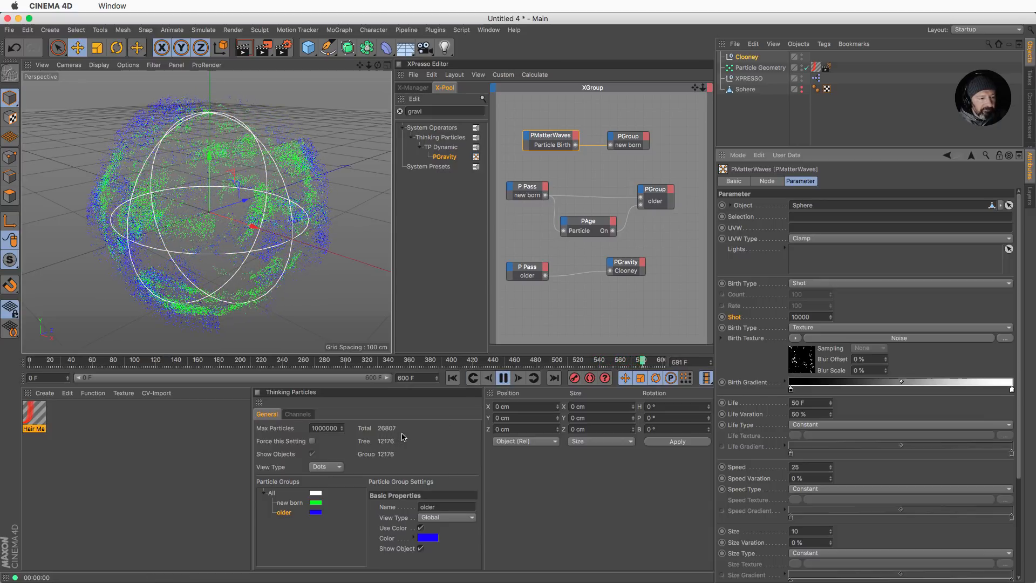
{"action": "left_click", "coordinate": [290, 503]}
{"action": "left_click", "coordinate": [285, 512]}
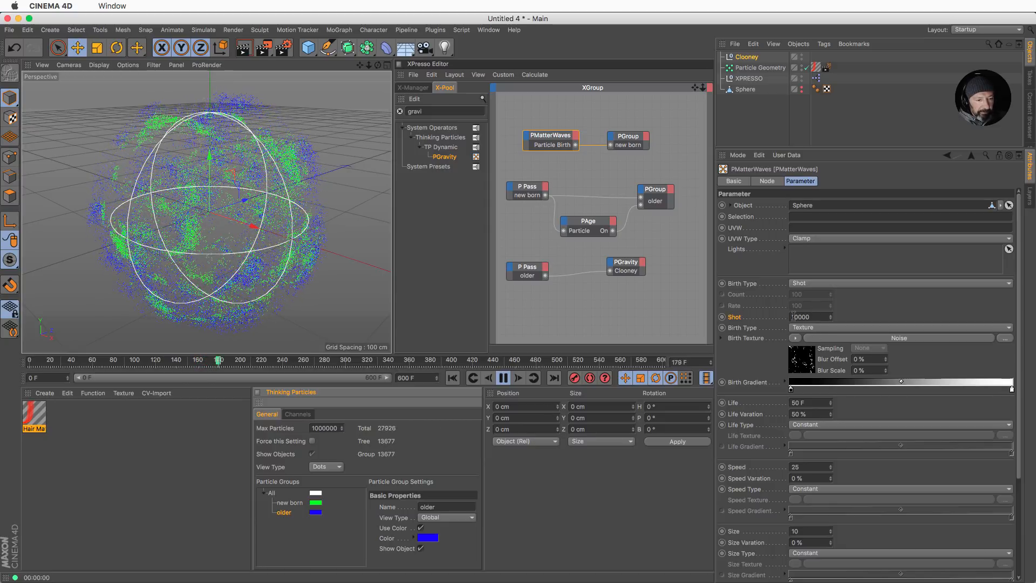
- Try a PMatterWaves Shot of 50000, pause playback and render the current frame in the viewport
{"action": "left_click_drag", "start_coordinate": [795, 316], "coordinate": [785, 318]}
{"action": "type", "text": "5"}
{"action": "key", "text": "Return"}
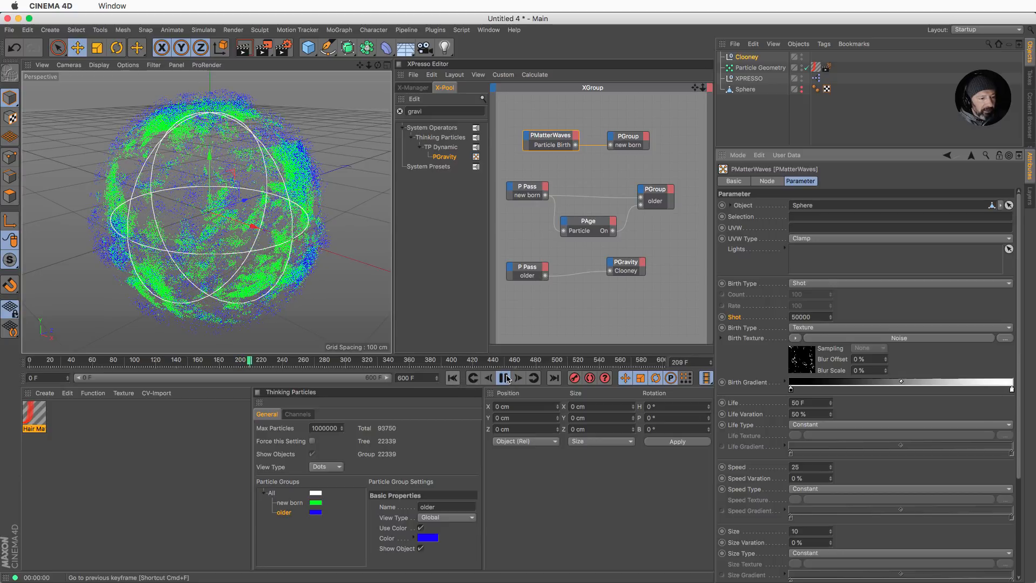
{"action": "key", "text": "F8"}
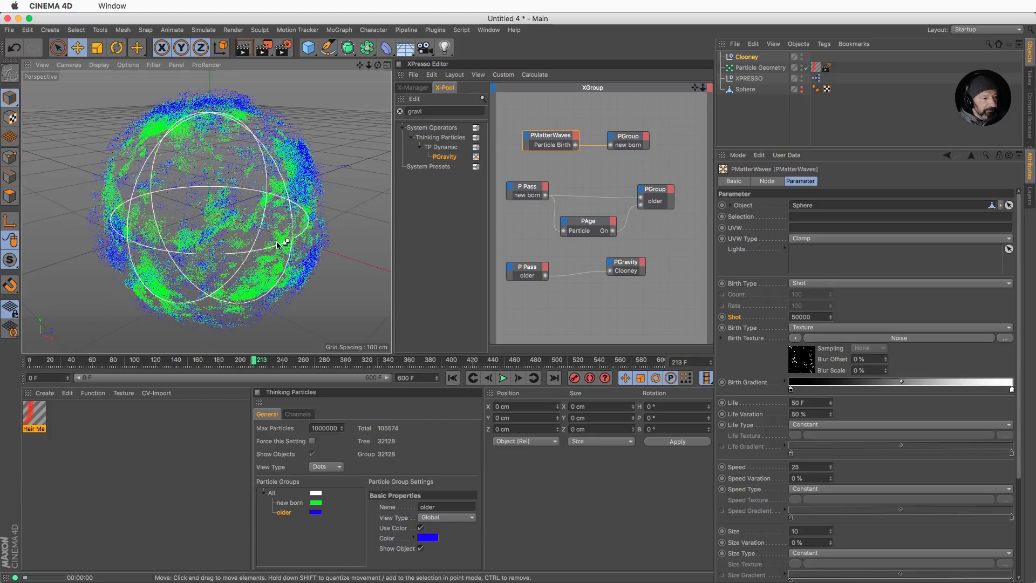
{"action": "key", "text": "ctrl+r"}
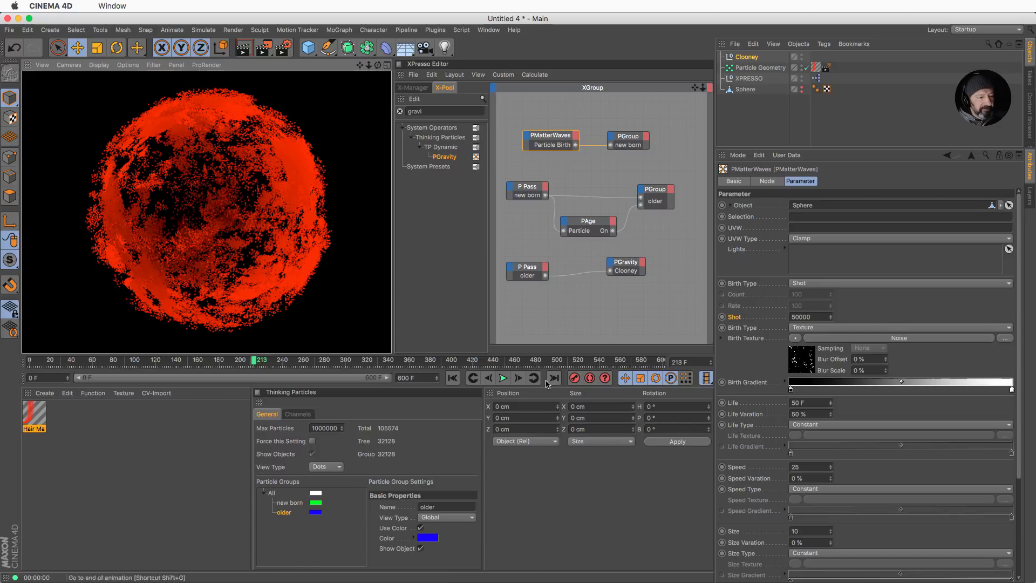
- Rewind the animation, set the PMatterWaves Shot to 500 and play it briefly to check the emission
{"action": "left_click", "coordinate": [452, 378]}
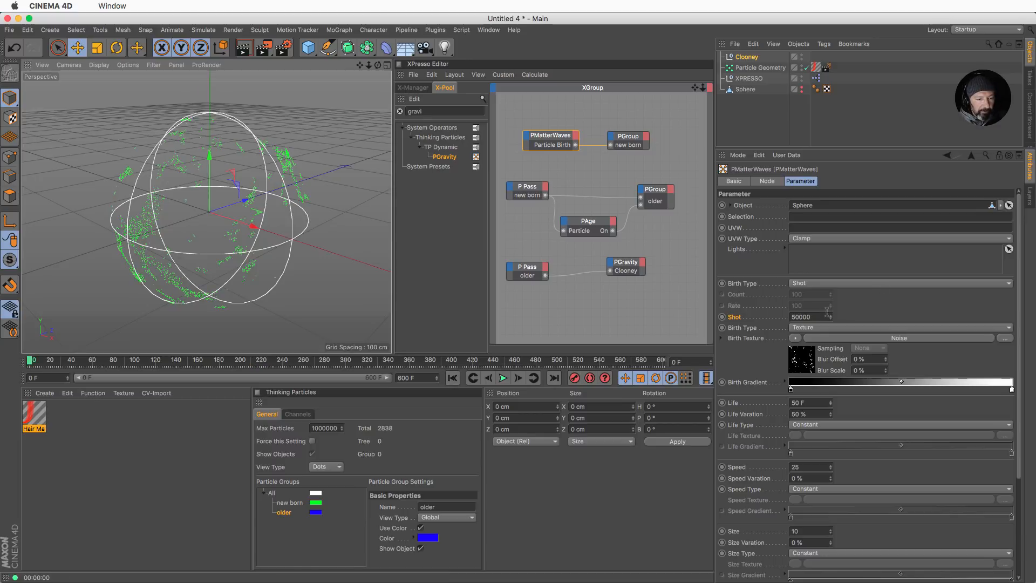
{"action": "left_click", "coordinate": [818, 315]}
{"action": "type", "text": "1"}
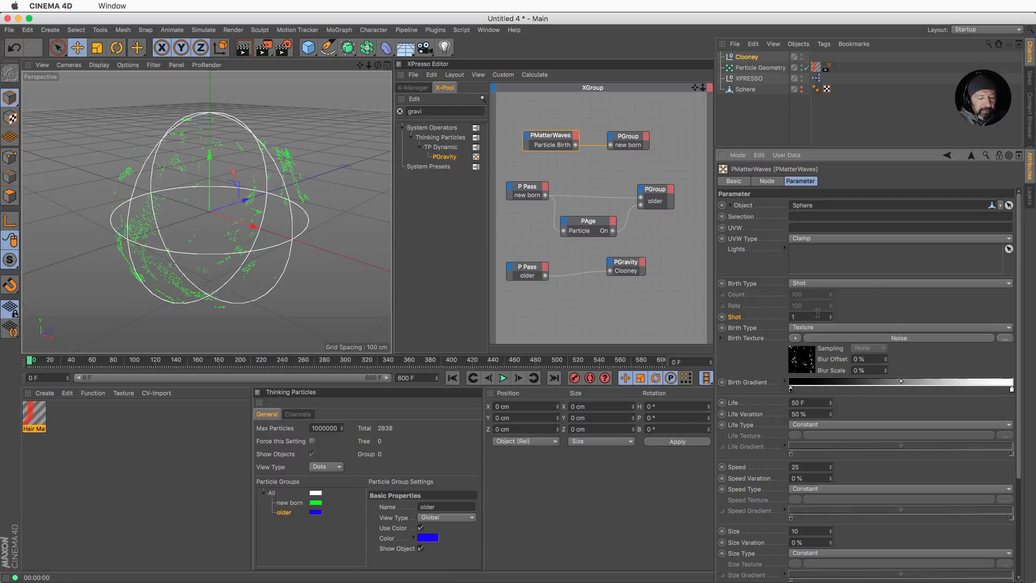
{"action": "key", "text": "BackSpace"}
{"action": "type", "text": "500"}
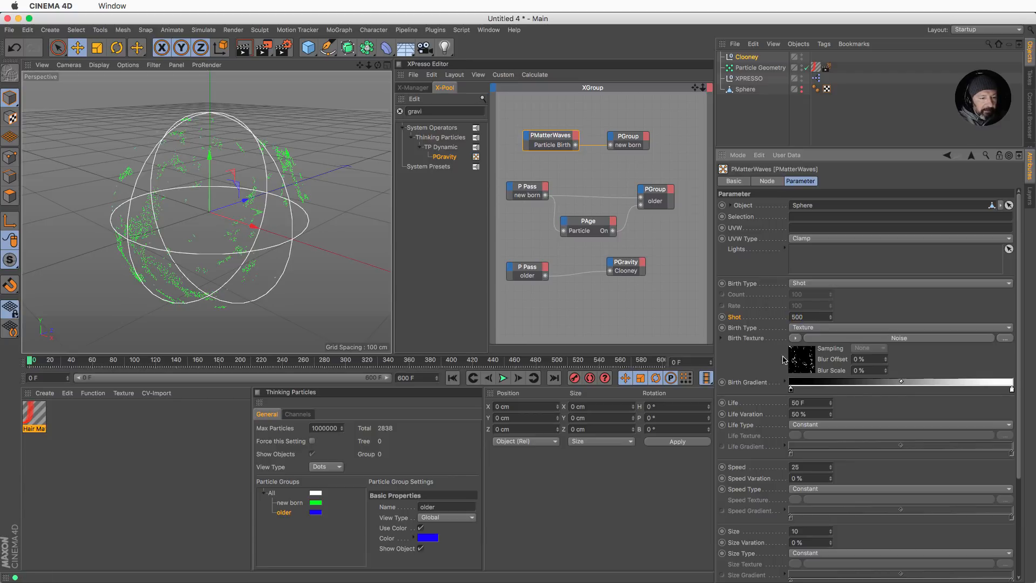
{"action": "left_click", "coordinate": [502, 379]}
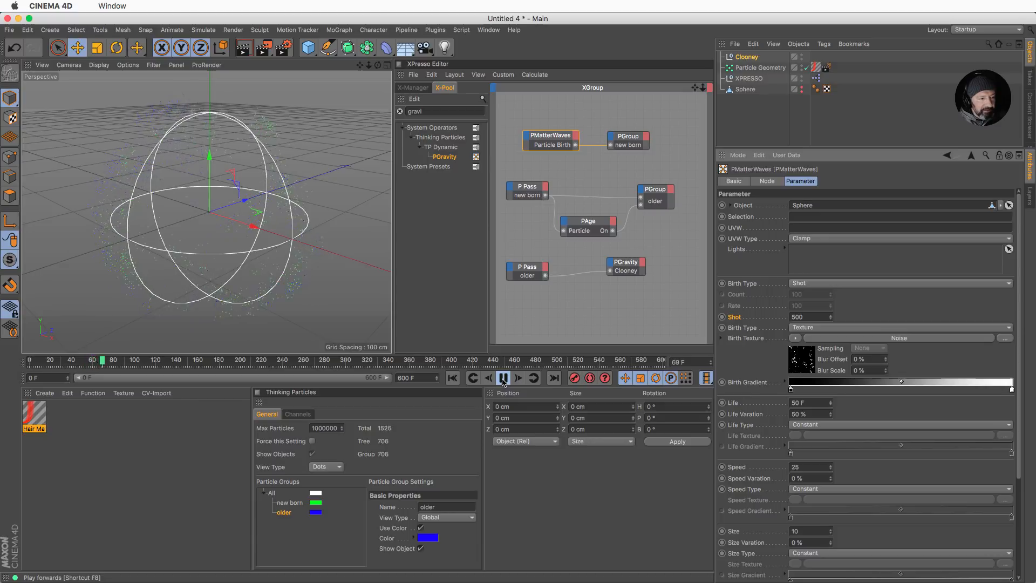
{"action": "left_click", "coordinate": [502, 379]}
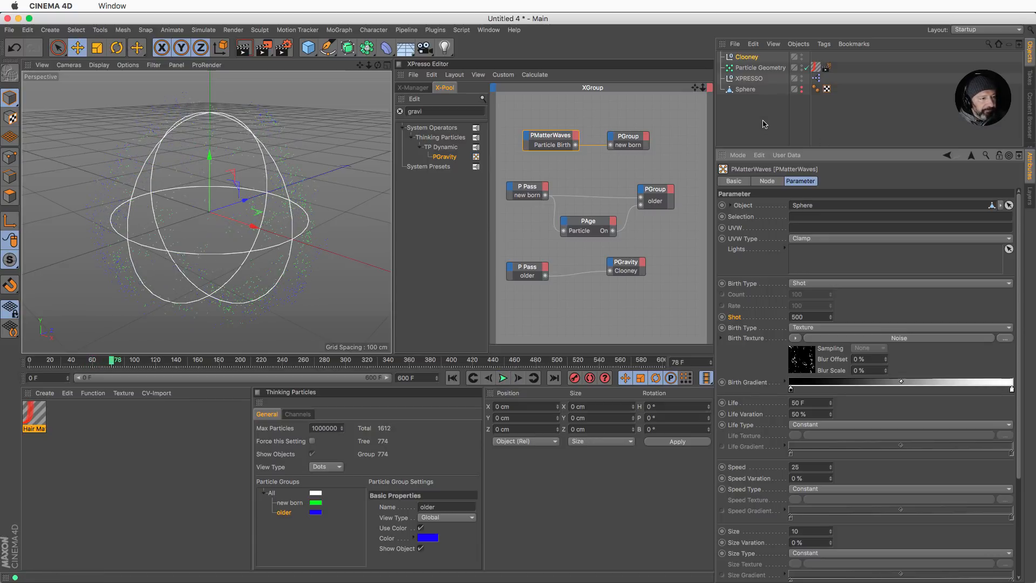
- Add a MoGraph Tracer and link the All particle group as its Trace Link
{"action": "left_click", "coordinate": [348, 31]}
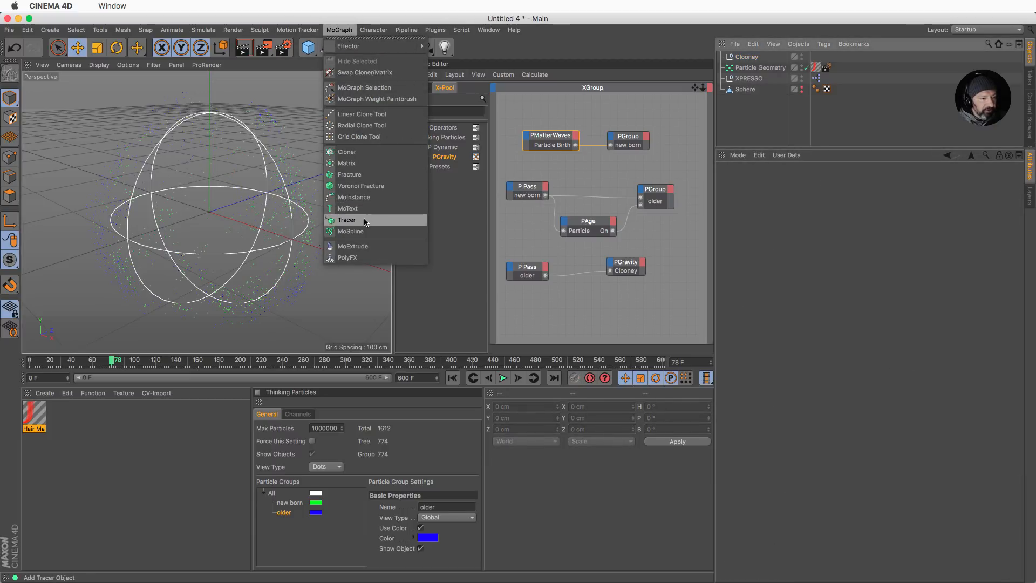
{"action": "left_click", "coordinate": [347, 220]}
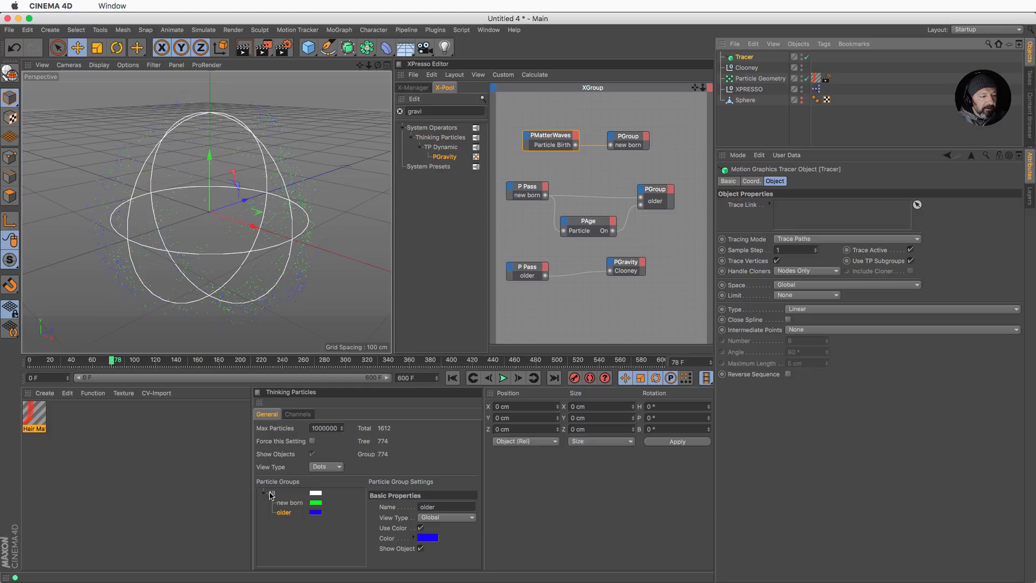
{"action": "mouse_move", "coordinate": [272, 494]}
{"action": "left_mouse_down"}
{"action": "mouse_move", "coordinate": [800, 264]}
{"action": "mouse_move", "coordinate": [798, 213]}
{"action": "left_mouse_up"}
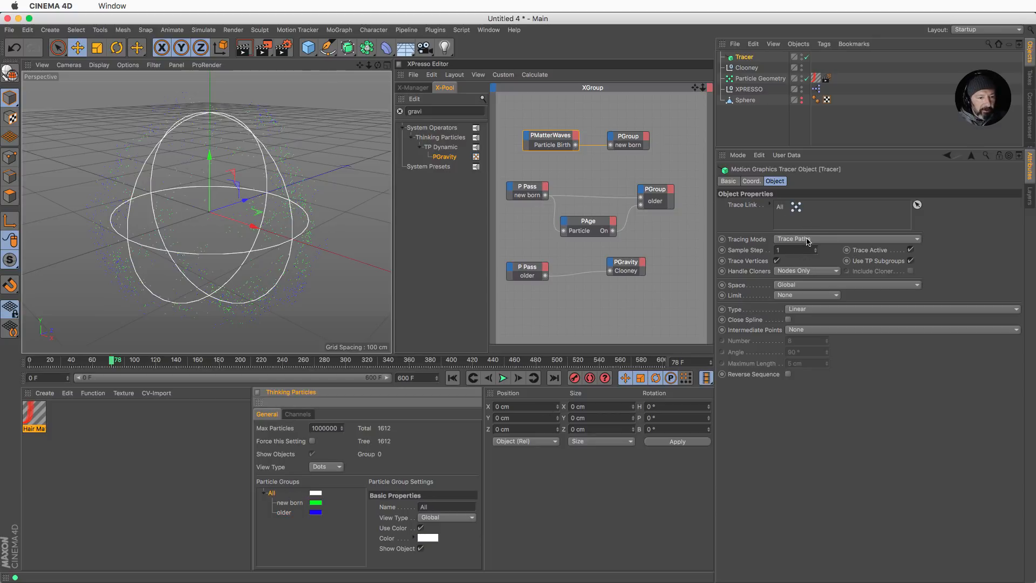
- Replay the traced paths from the start, pause, and move the Hair Material and Render tags from Particle Geometry to the Tracer
{"action": "left_click", "coordinate": [452, 378]}
{"action": "left_click", "coordinate": [502, 378]}
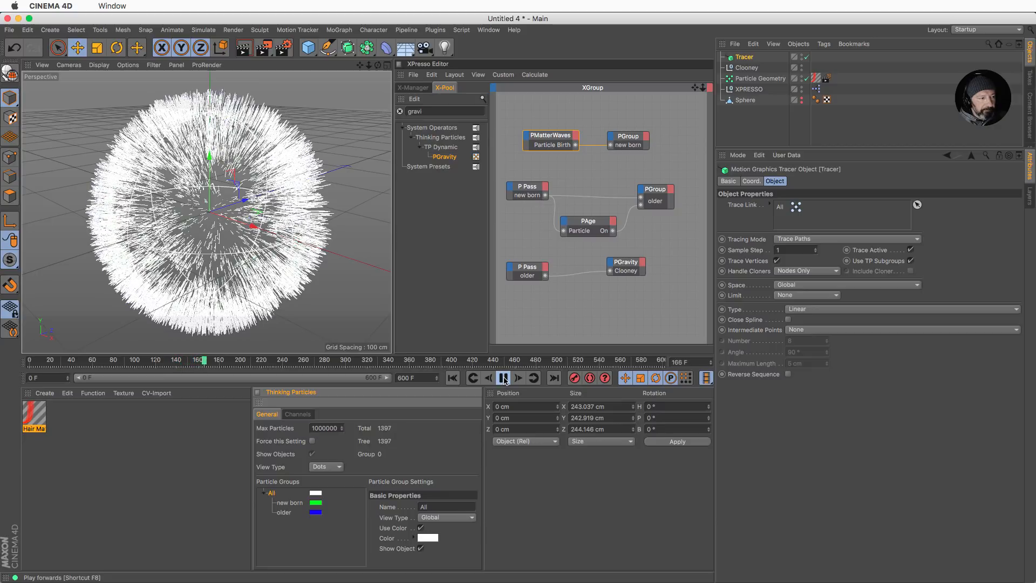
{"action": "left_click", "coordinate": [503, 378]}
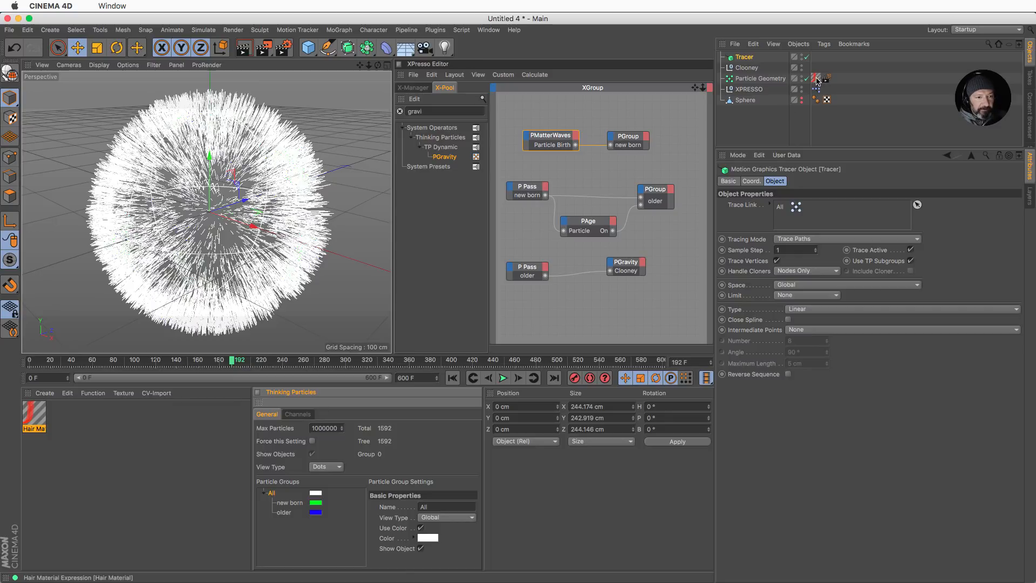
{"action": "left_click_drag", "start_coordinate": [818, 81], "coordinate": [827, 57]}
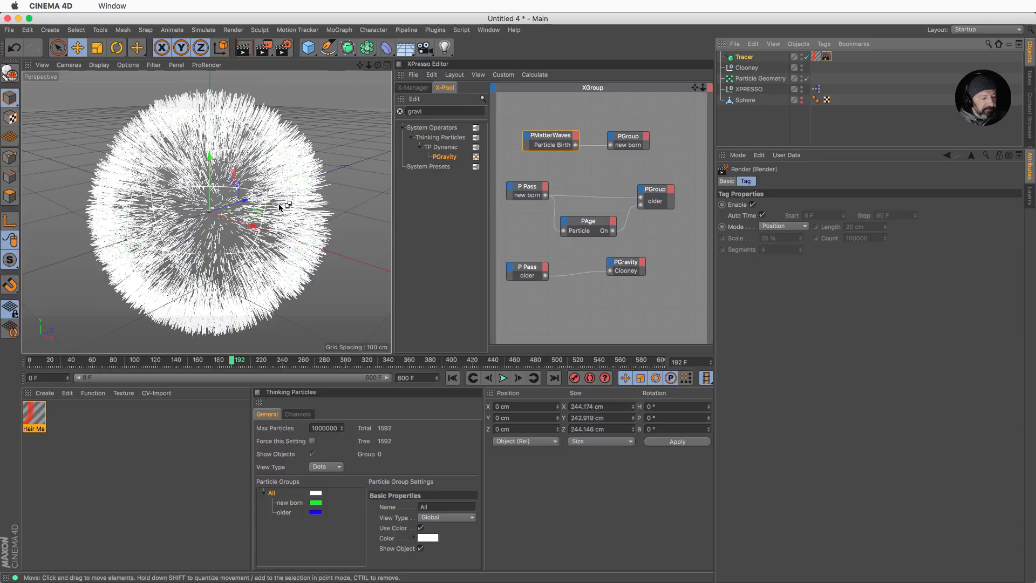
- Render the traced paths in the viewport, and set the end knot of the Hair Material's Color gradient to yellow-green with hue 74°
{"action": "key", "text": "super+r"}
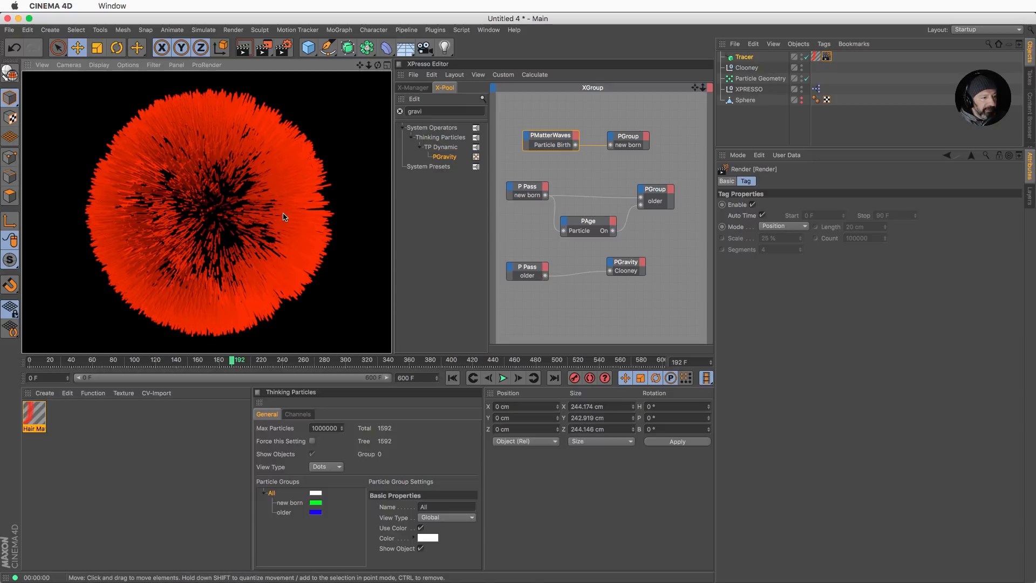
{"action": "double_click", "coordinate": [33, 416]}
{"action": "left_click_drag", "start_coordinate": [211, 80], "coordinate": [446, 229]}
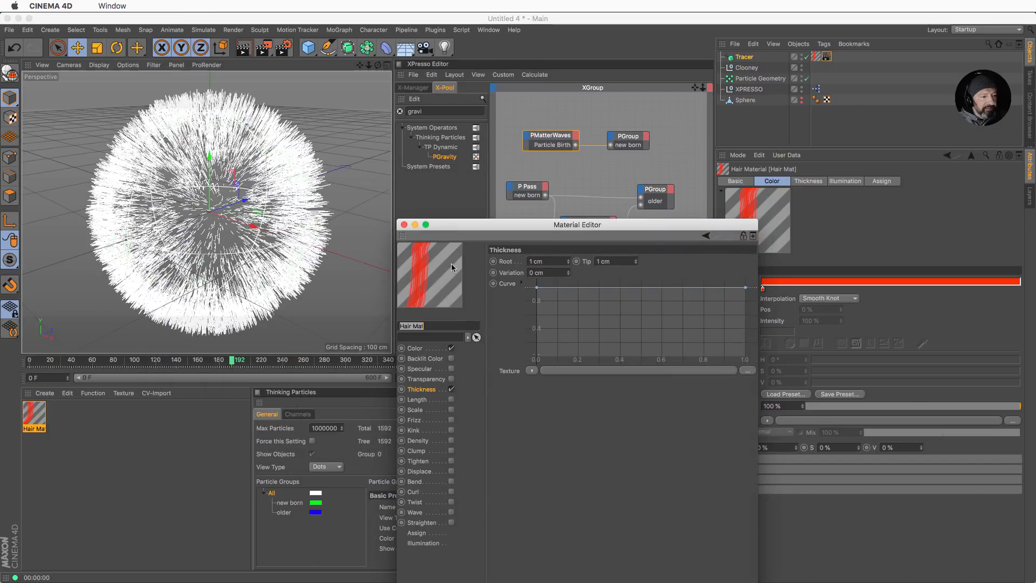
{"action": "left_click", "coordinate": [415, 348]}
{"action": "left_click", "coordinate": [753, 268]}
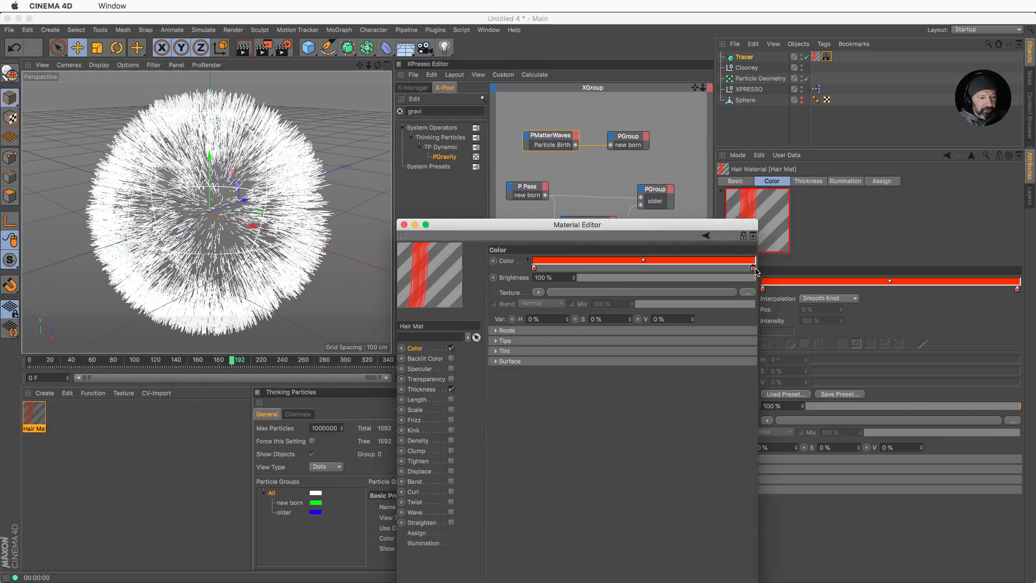
{"action": "double_click", "coordinate": [754, 268]}
{"action": "left_click_drag", "start_coordinate": [739, 268], "coordinate": [744, 267]}
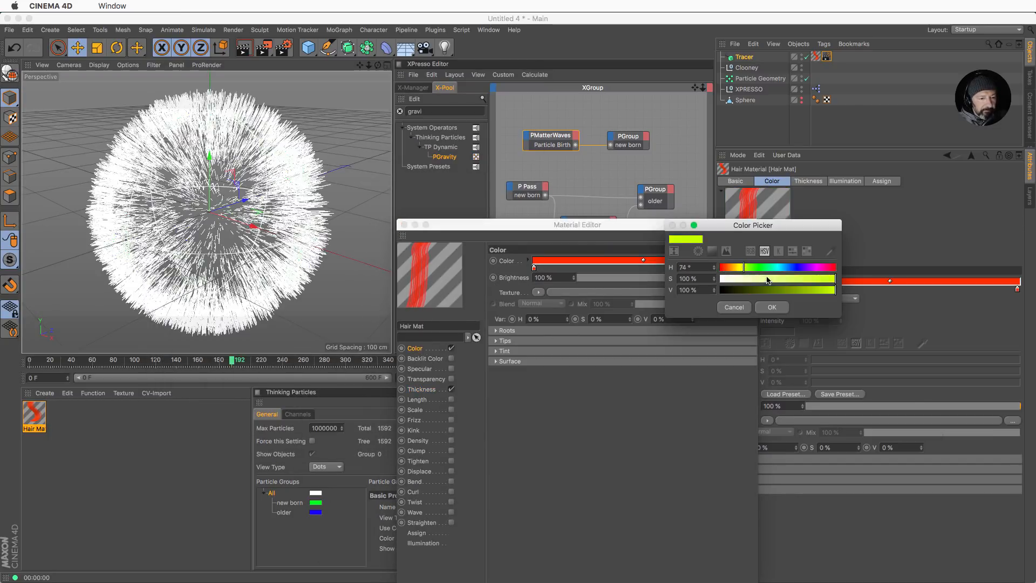
{"action": "left_click", "coordinate": [772, 307]}
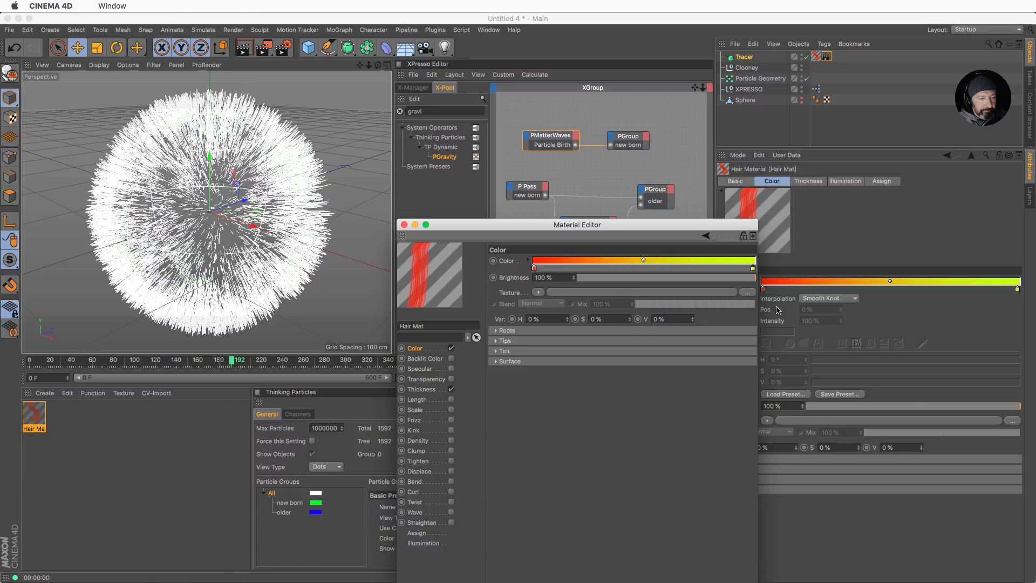
- Render the viewport again with the red to yellow-green hair gradient and close the Material Editor
{"action": "left_click", "coordinate": [322, 208]}
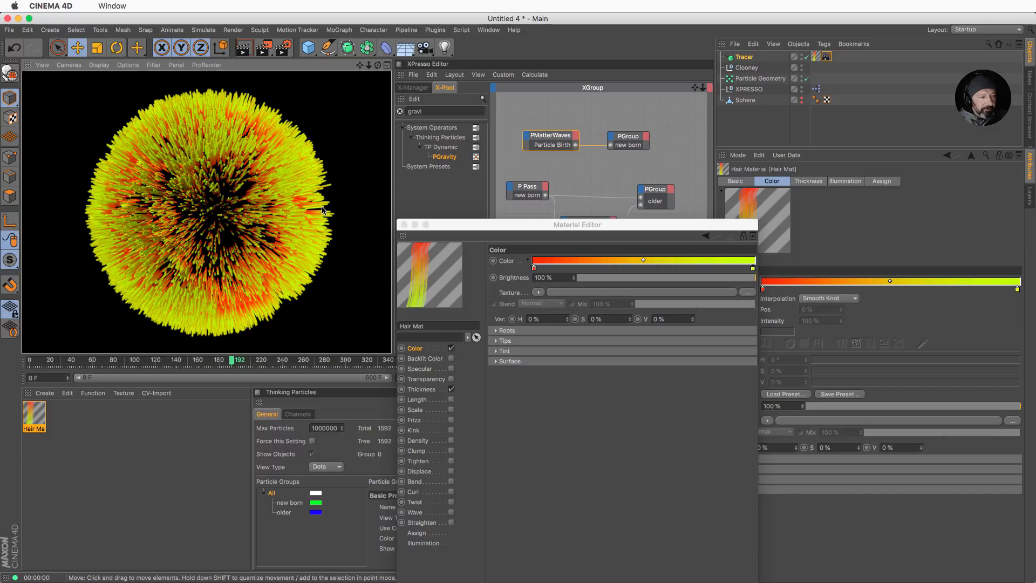
{"action": "left_click", "coordinate": [404, 225]}
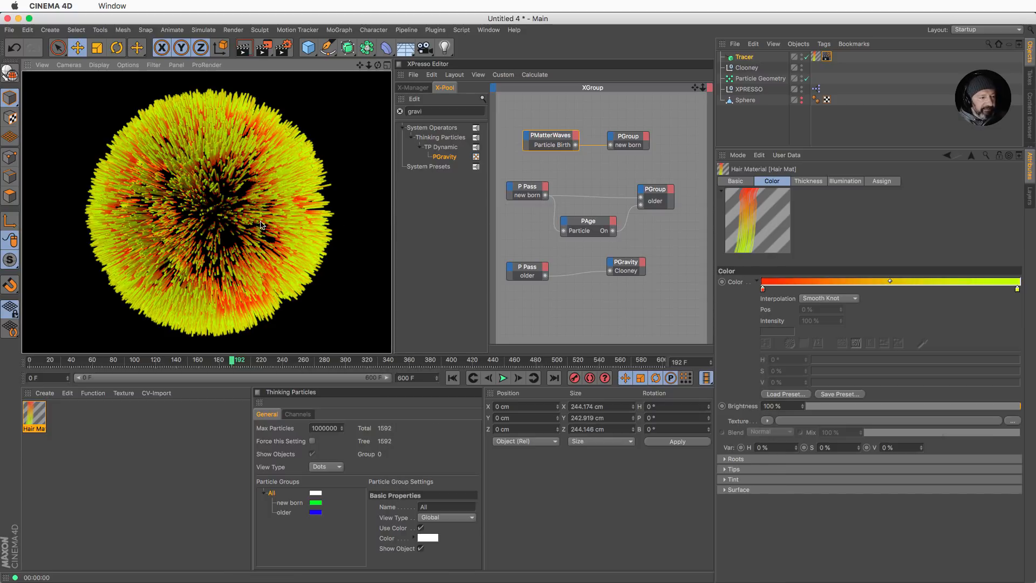